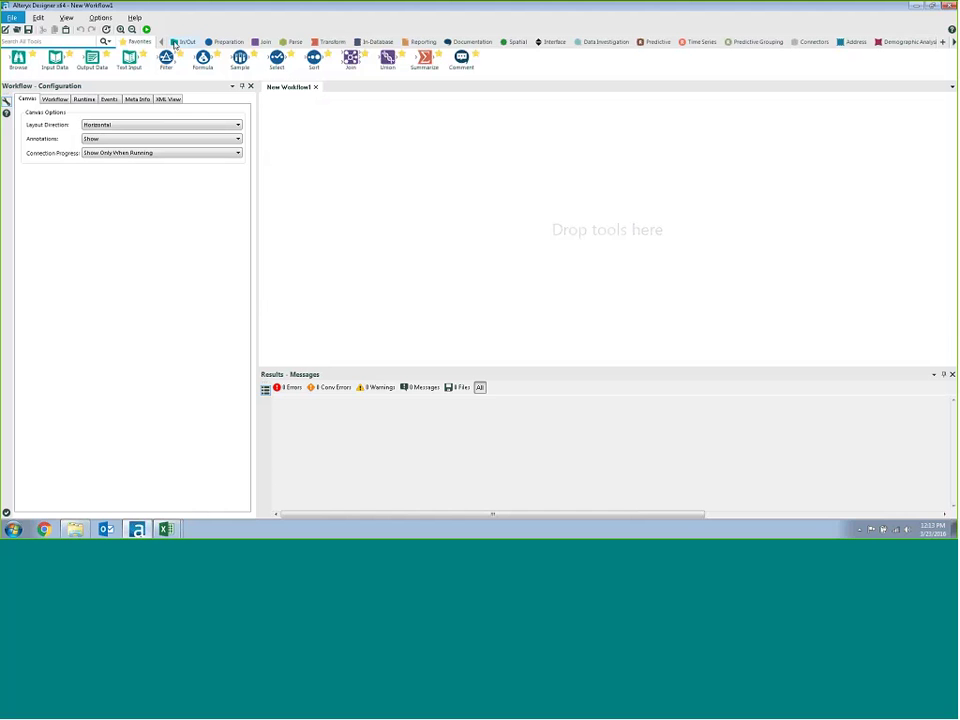
- Browse the In/Out, Preparation, Join and Transform tool palettes, reading the Cross Tab description
{"action": "left_click", "coordinate": [184, 42]}
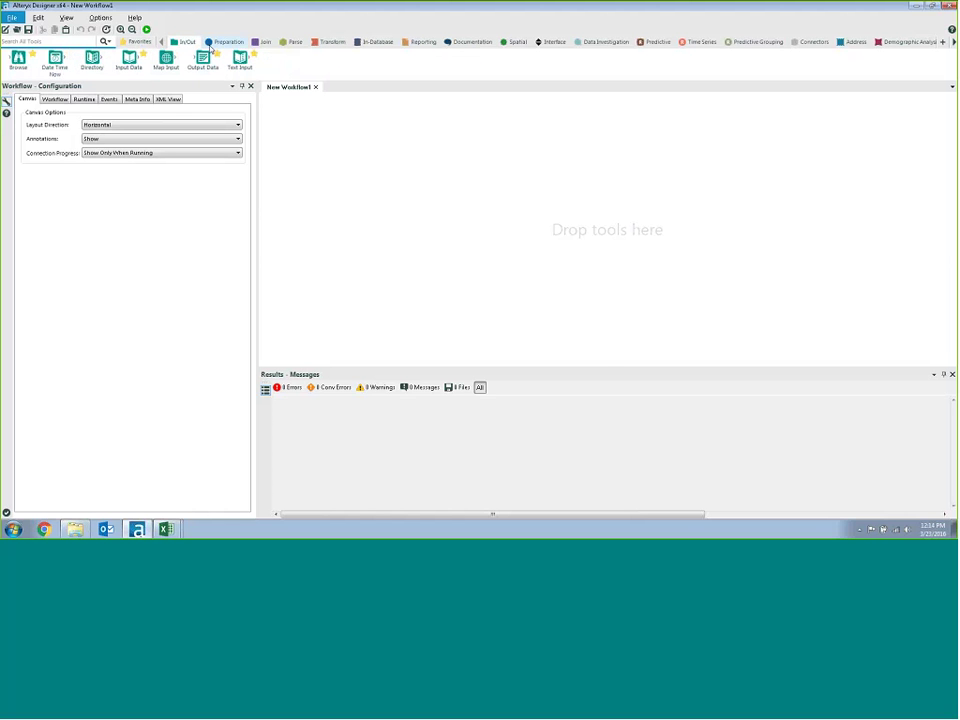
{"action": "left_click", "coordinate": [224, 42]}
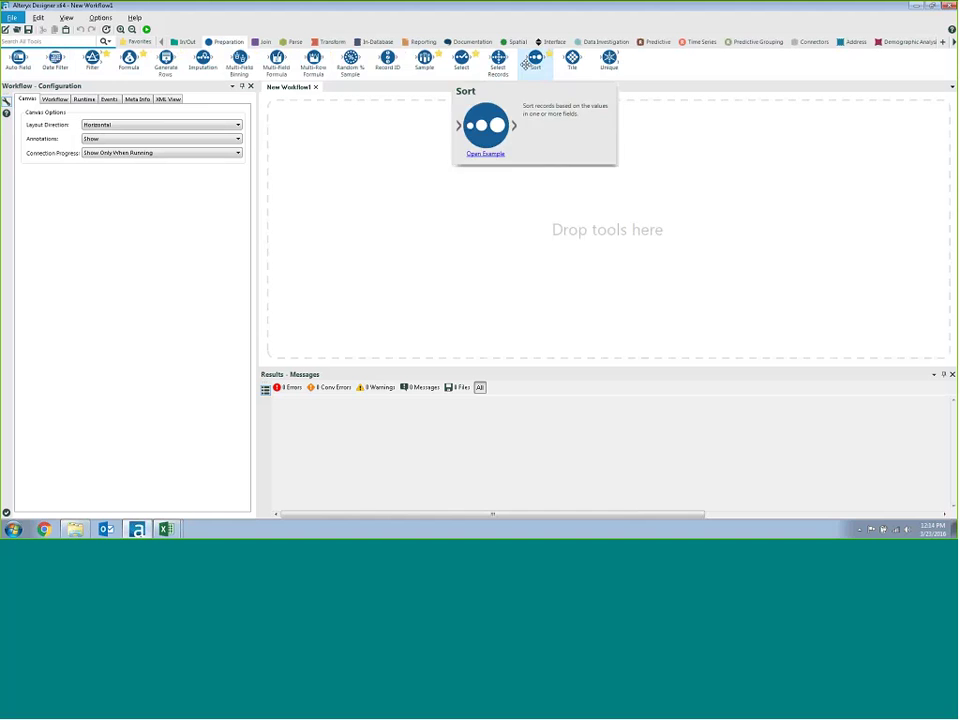
{"action": "left_click", "coordinate": [264, 42]}
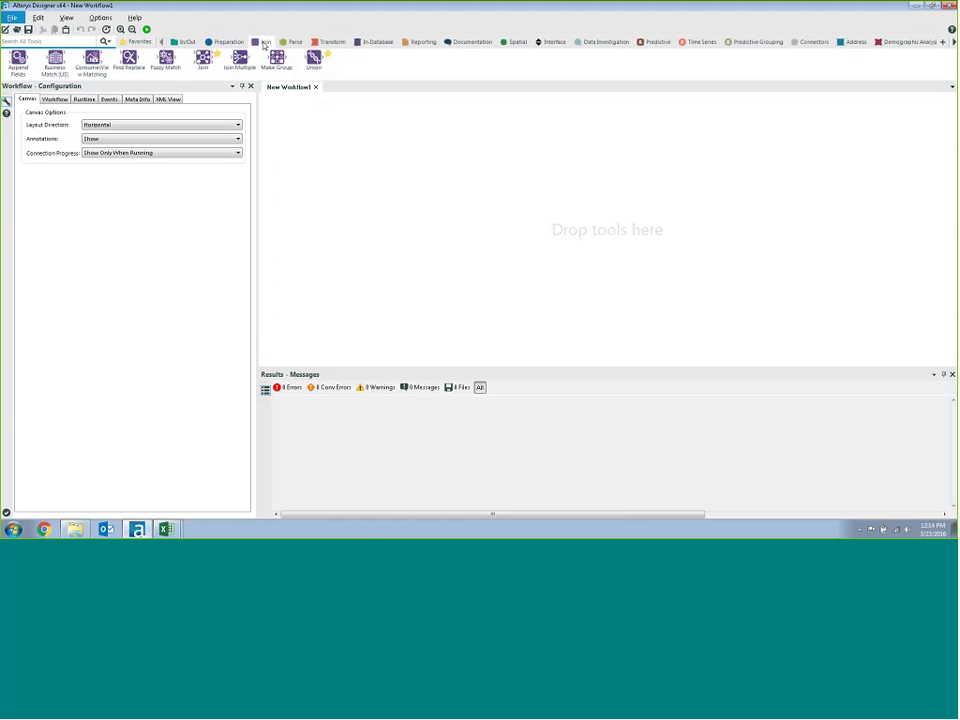
{"action": "left_click_drag", "start_coordinate": [203, 58], "coordinate": [297, 47]}
{"action": "left_click", "coordinate": [296, 43]}
{"action": "left_click", "coordinate": [328, 43]}
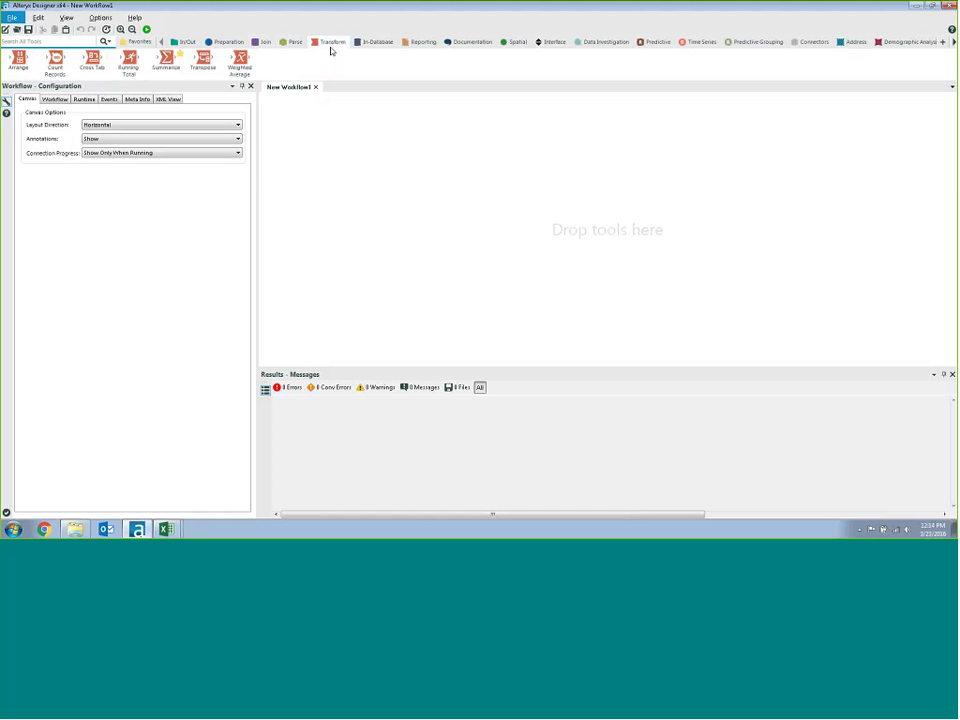
{"action": "left_click_drag", "start_coordinate": [204, 59], "coordinate": [210, 62]}
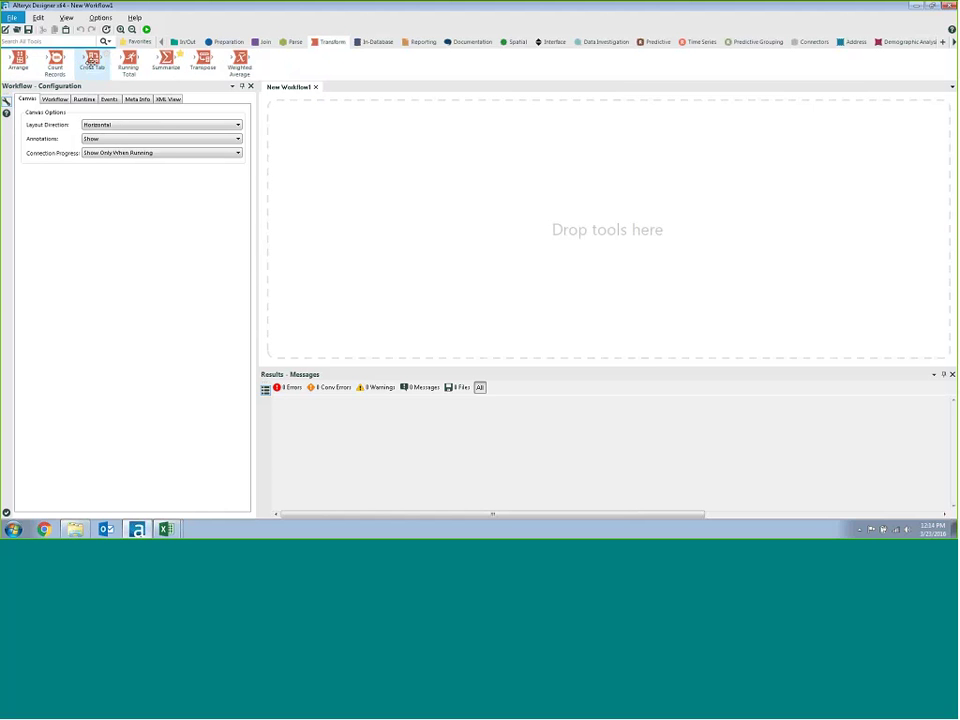
{"action": "left_click_drag", "start_coordinate": [92, 61], "coordinate": [92, 64]}
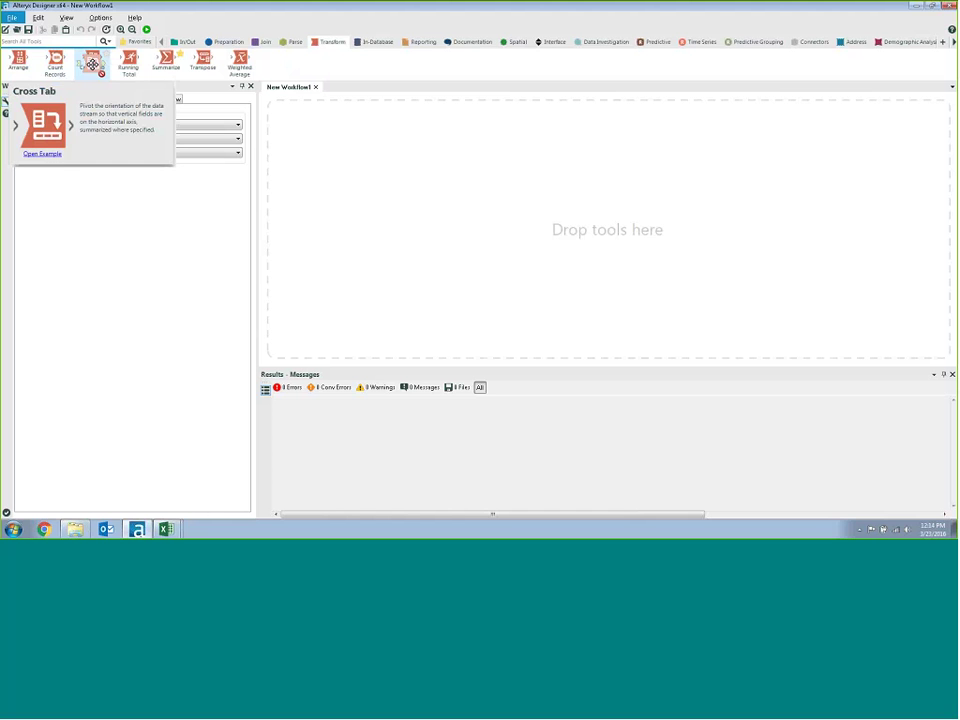
{"action": "left_click_drag", "start_coordinate": [92, 64], "coordinate": [108, 57]}
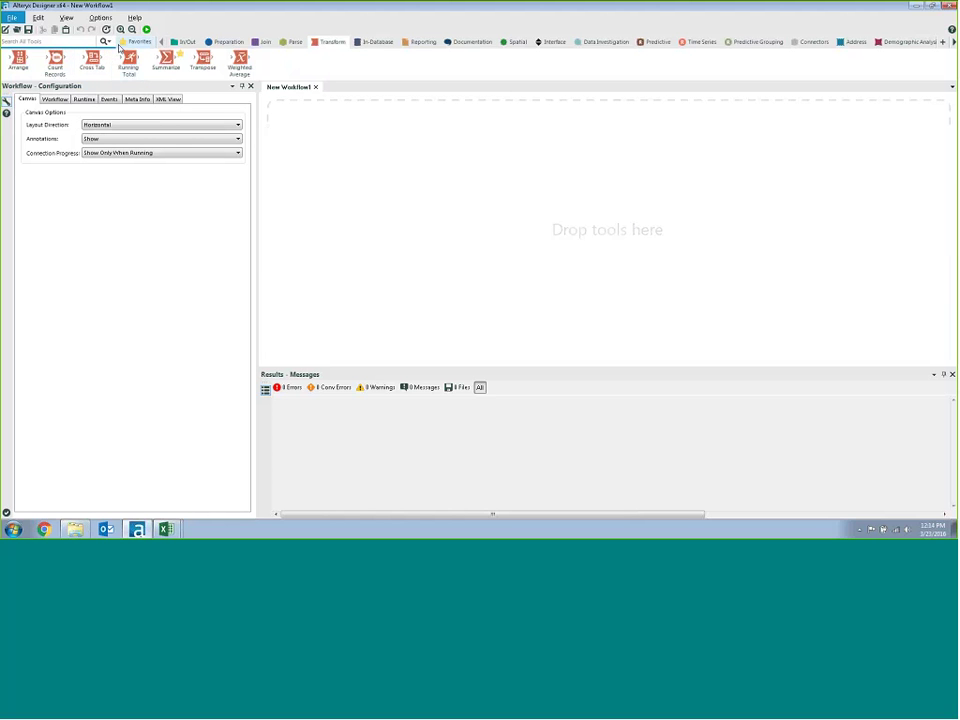
{"action": "left_click", "coordinate": [121, 43]}
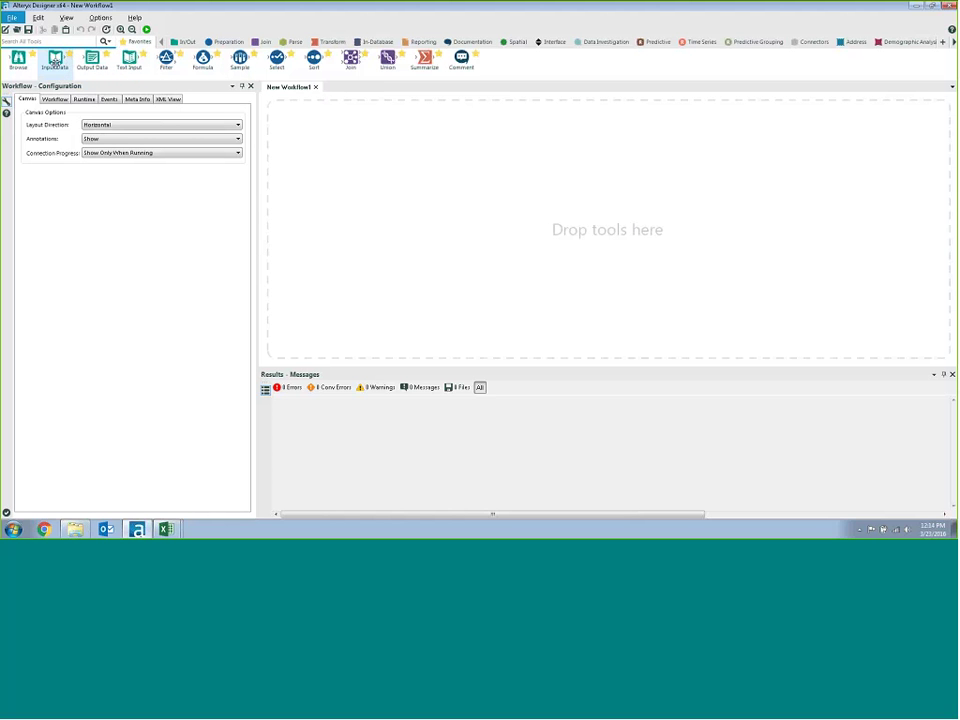
- Add an Input Data tool reading Sheet1$ of Yogurt_Sales_Data.xlsx
{"action": "mouse_move", "coordinate": [55, 60]}
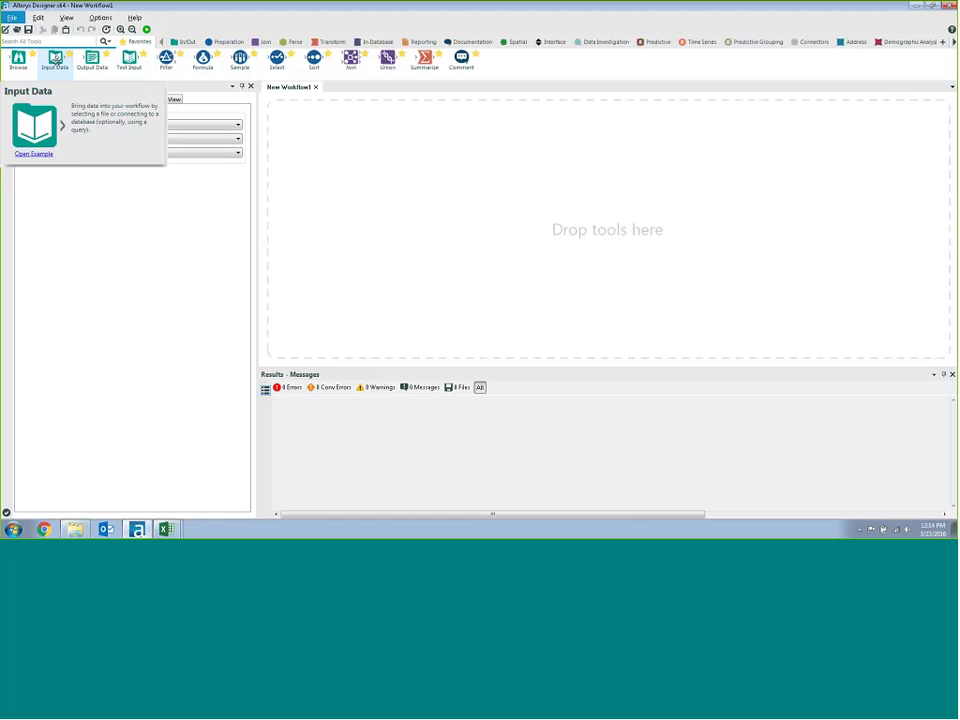
{"action": "left_click_drag", "start_coordinate": [55, 60], "coordinate": [328, 155]}
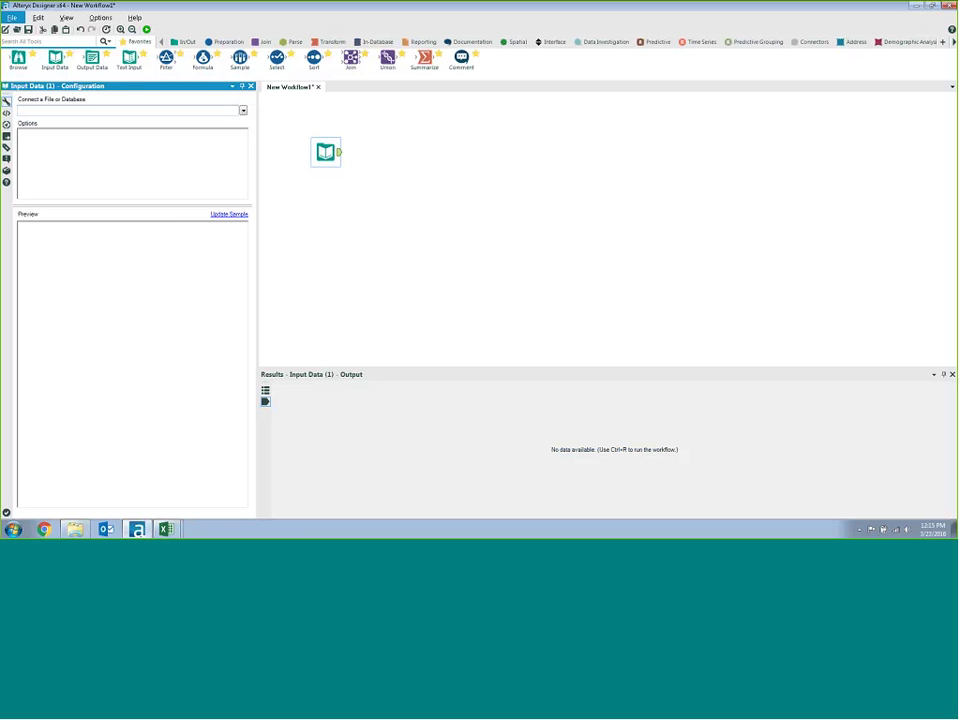
{"action": "left_click", "coordinate": [107, 109]}
{"action": "left_click", "coordinate": [243, 110]}
{"action": "left_click", "coordinate": [243, 123]}
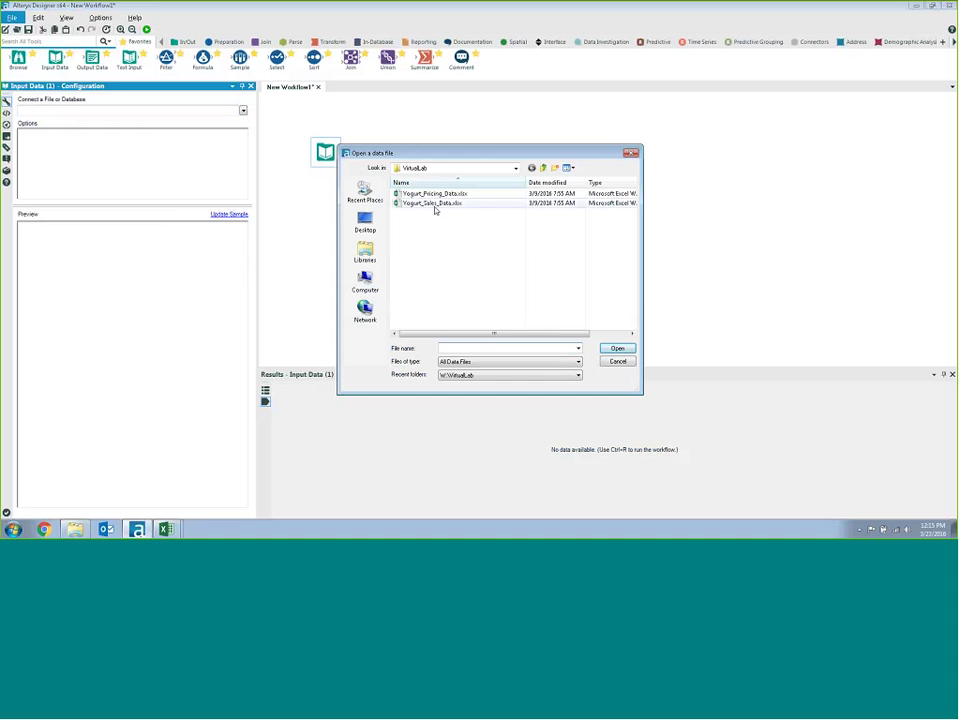
{"action": "left_click", "coordinate": [429, 205]}
{"action": "double_click", "coordinate": [429, 204]}
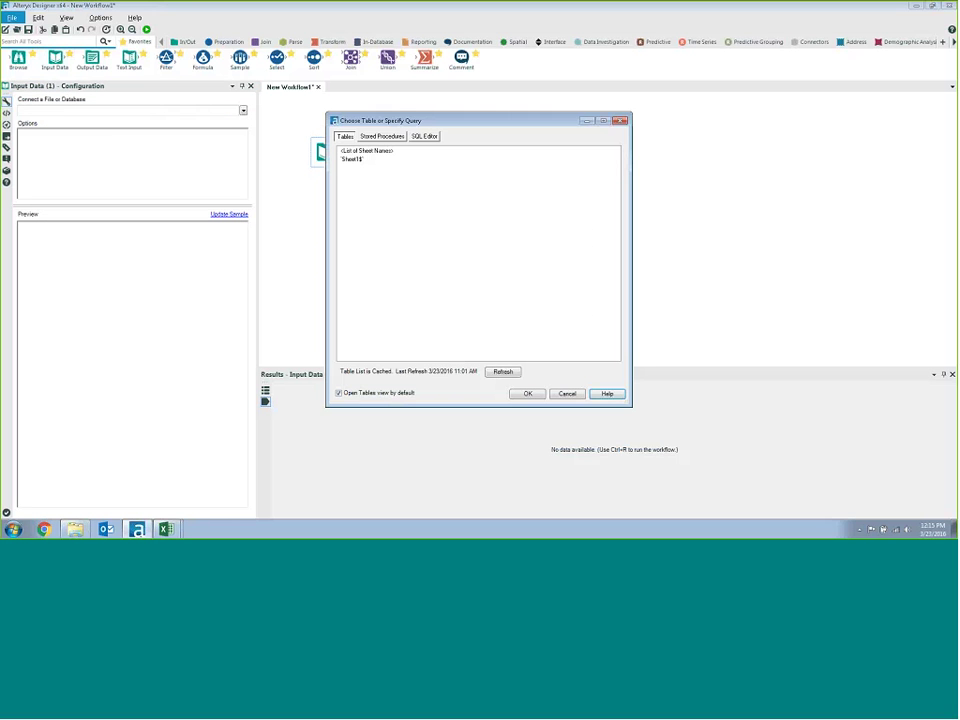
{"action": "left_click", "coordinate": [527, 393]}
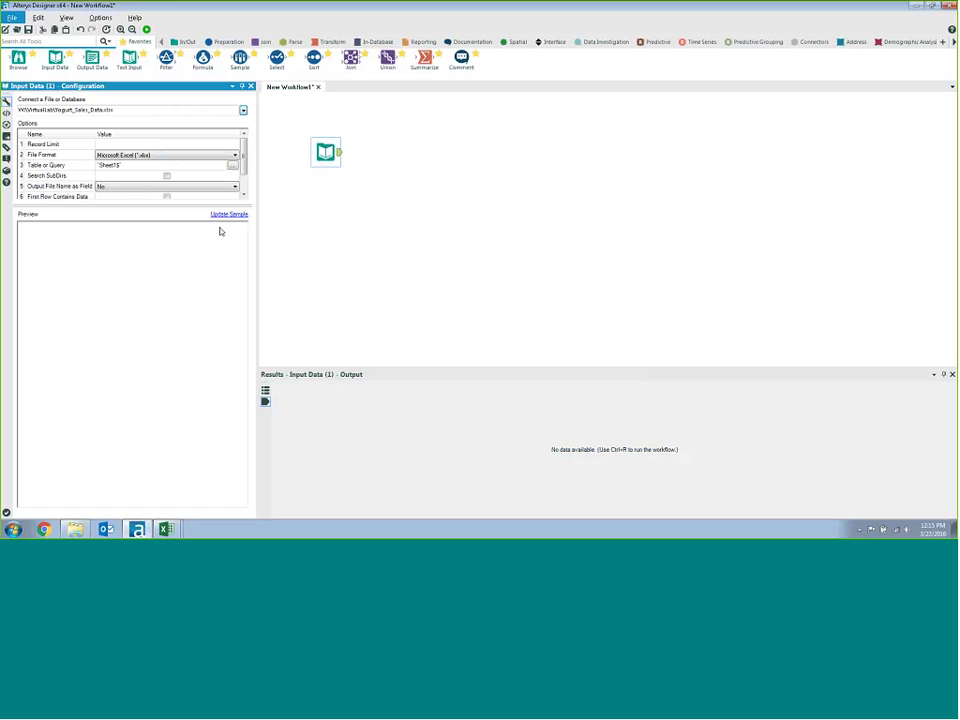
- Close the open sales and pricing workbooks in Excel
{"action": "mouse_move", "coordinate": [166, 528]}
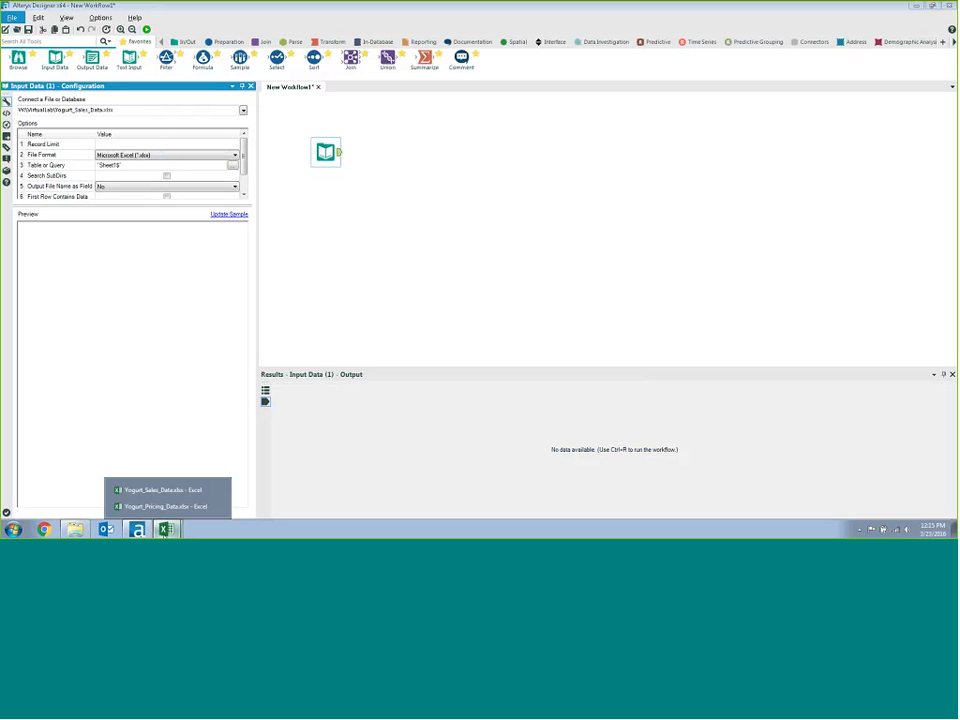
{"action": "left_click", "coordinate": [219, 491]}
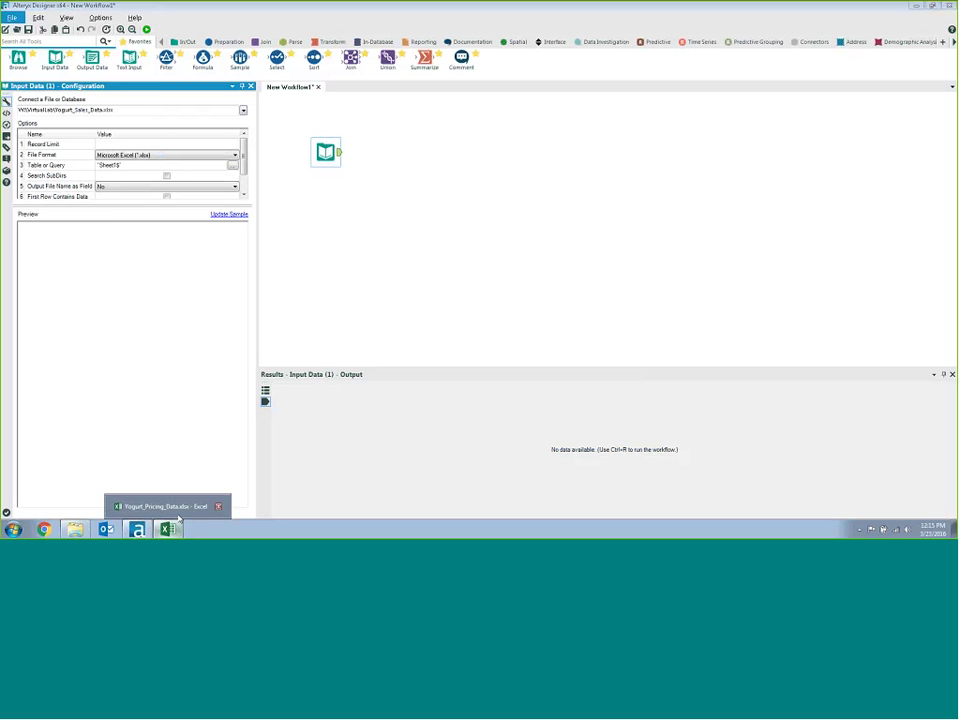
{"action": "left_click", "coordinate": [220, 506]}
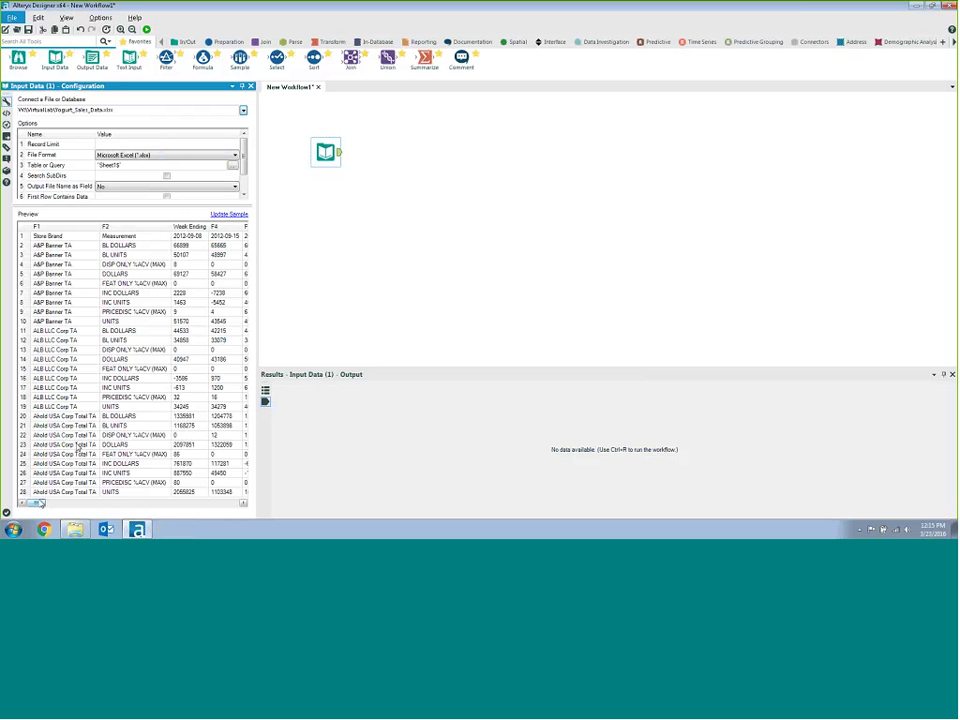
{"action": "mouse_move", "coordinate": [40, 504]}
{"action": "left_mouse_down"}
{"action": "mouse_move", "coordinate": [58, 505]}
{"action": "mouse_move", "coordinate": [33, 505]}
{"action": "left_mouse_up"}
- Run the workflow and review the 217 records in an enlarged results area
{"action": "left_click", "coordinate": [146, 30]}
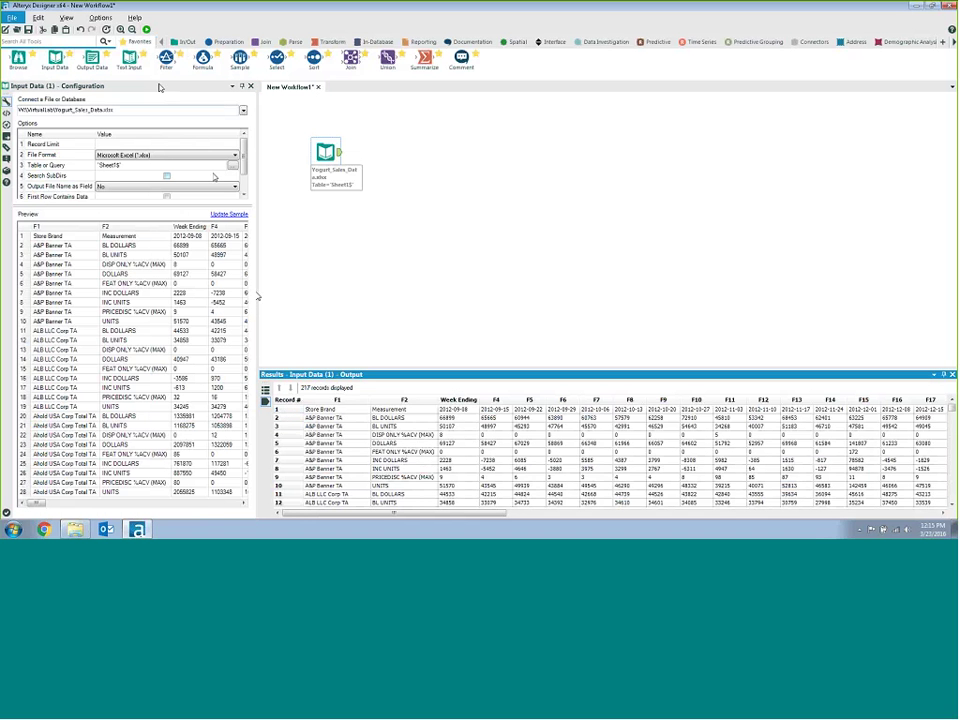
{"action": "left_click_drag", "start_coordinate": [322, 409], "coordinate": [636, 478]}
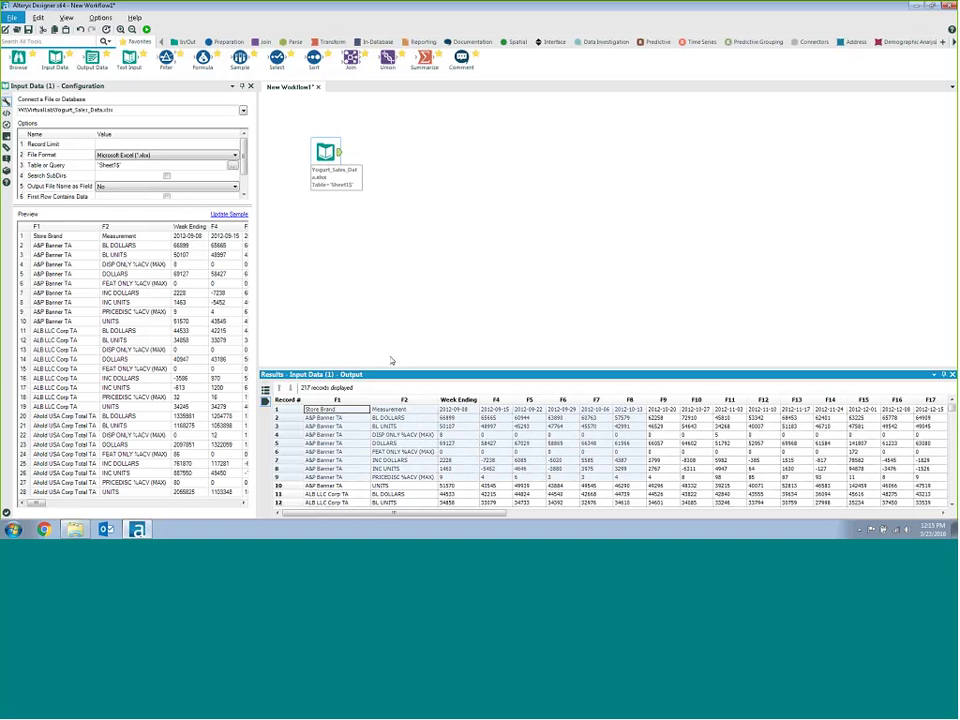
{"action": "left_click_drag", "start_coordinate": [398, 369], "coordinate": [398, 343]}
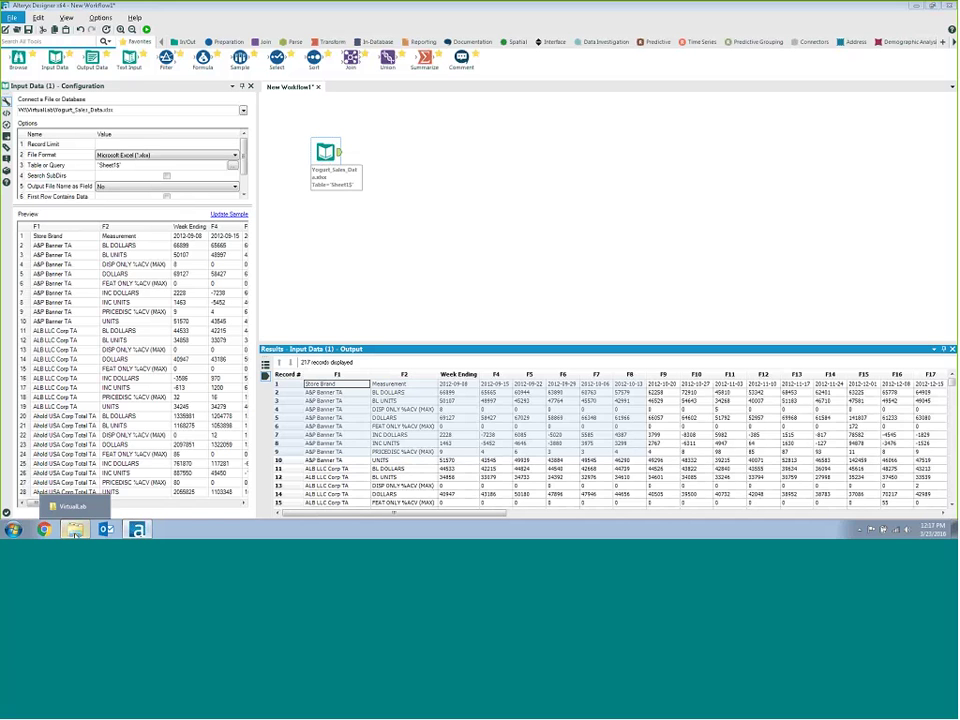
- Open Yogurt_Sales_Data and Yogurt_Pricing_Data from the lab folder, returning to the sales workbook
{"action": "left_click", "coordinate": [75, 531]}
{"action": "double_click", "coordinate": [489, 216]}
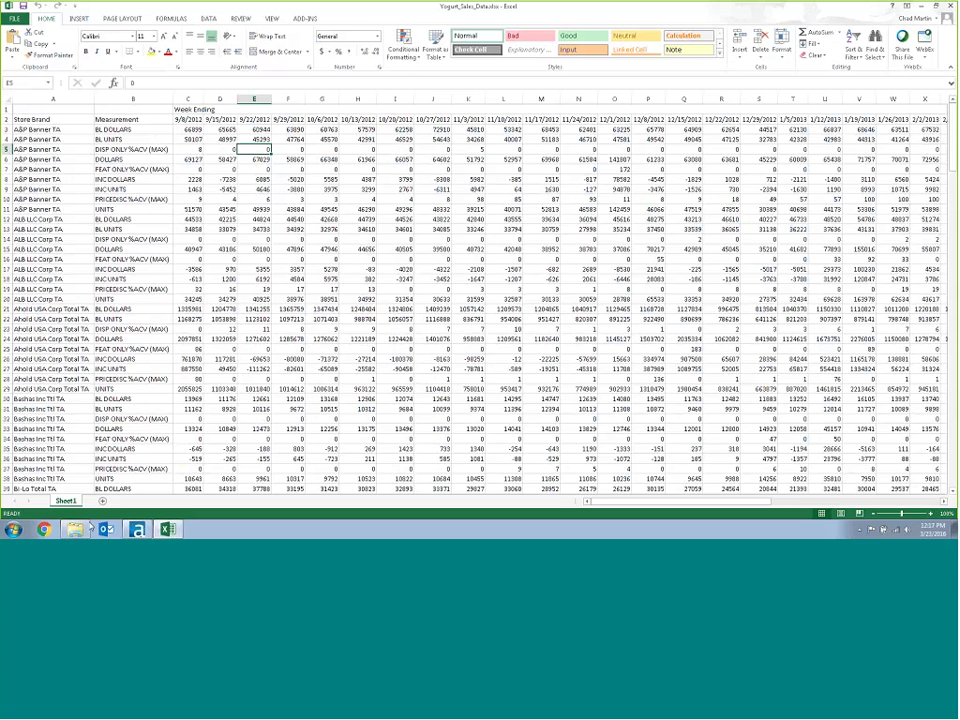
{"action": "left_click", "coordinate": [75, 531]}
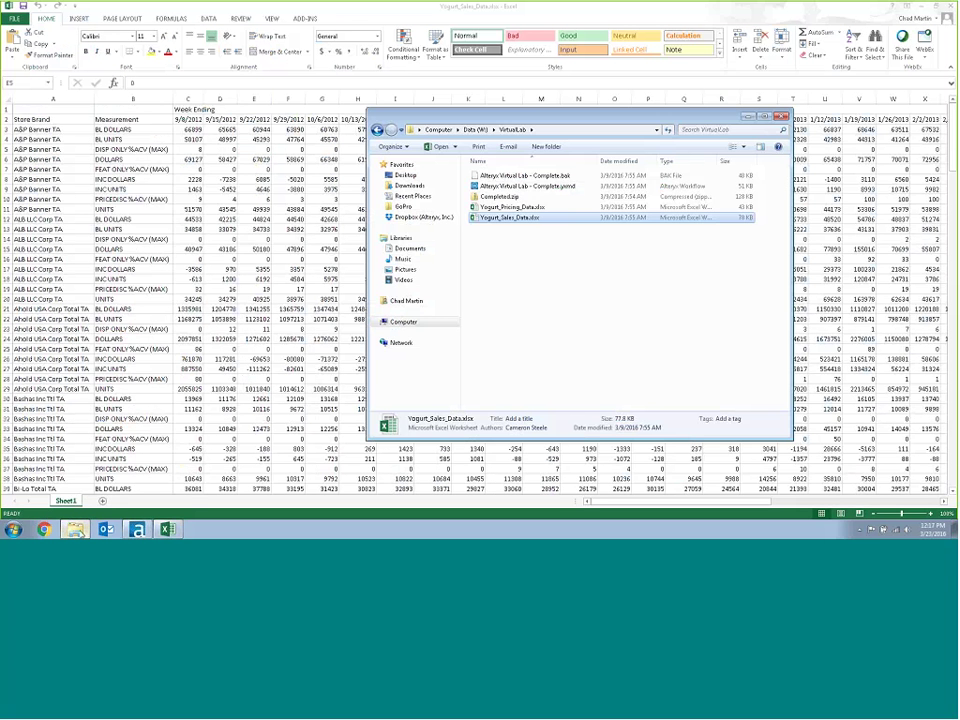
{"action": "double_click", "coordinate": [489, 216]}
{"action": "scroll", "coordinate": [470, 298], "scroll_direction": "up", "scroll_amount": 15}
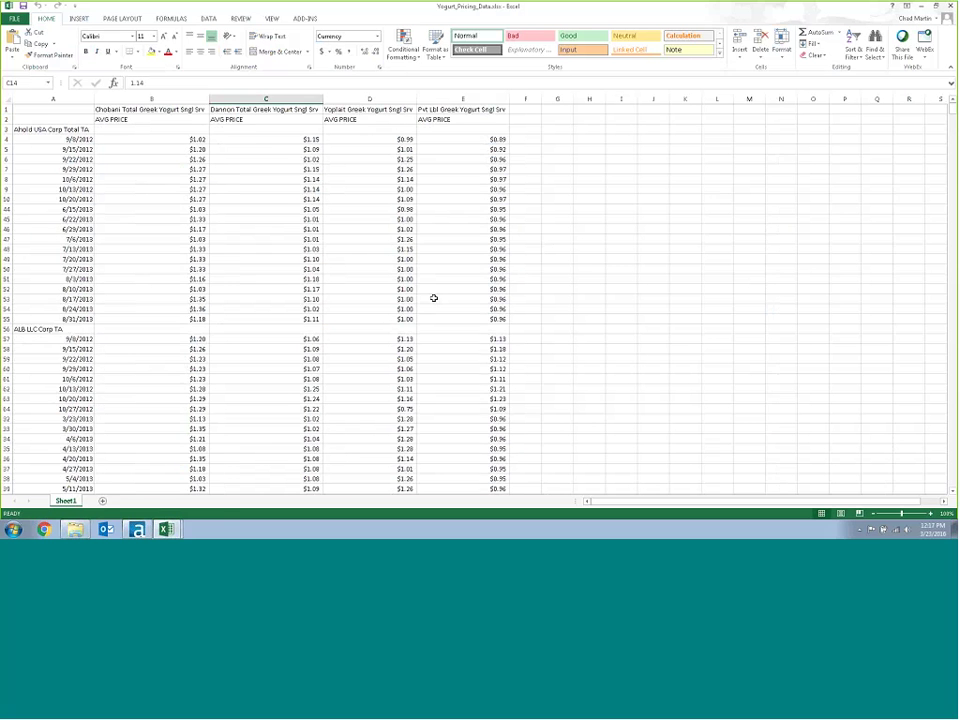
{"action": "mouse_move", "coordinate": [166, 529]}
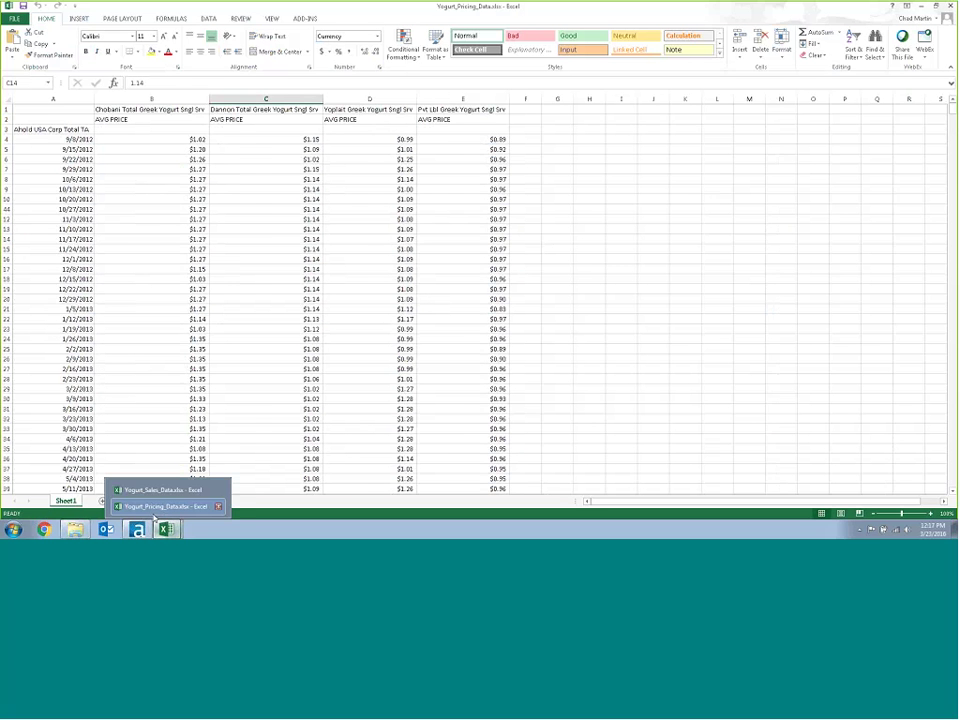
{"action": "left_click", "coordinate": [160, 489]}
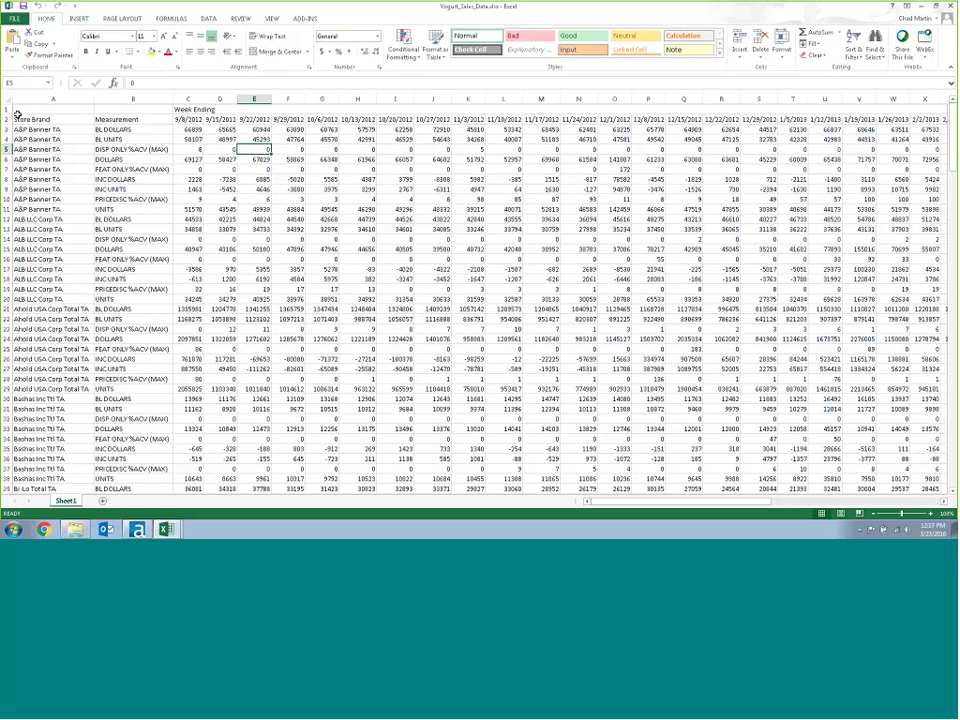
- Select the Week Ending heading, Store Brand, Measurement and weekly sales value ranges
{"action": "left_click", "coordinate": [321, 111]}
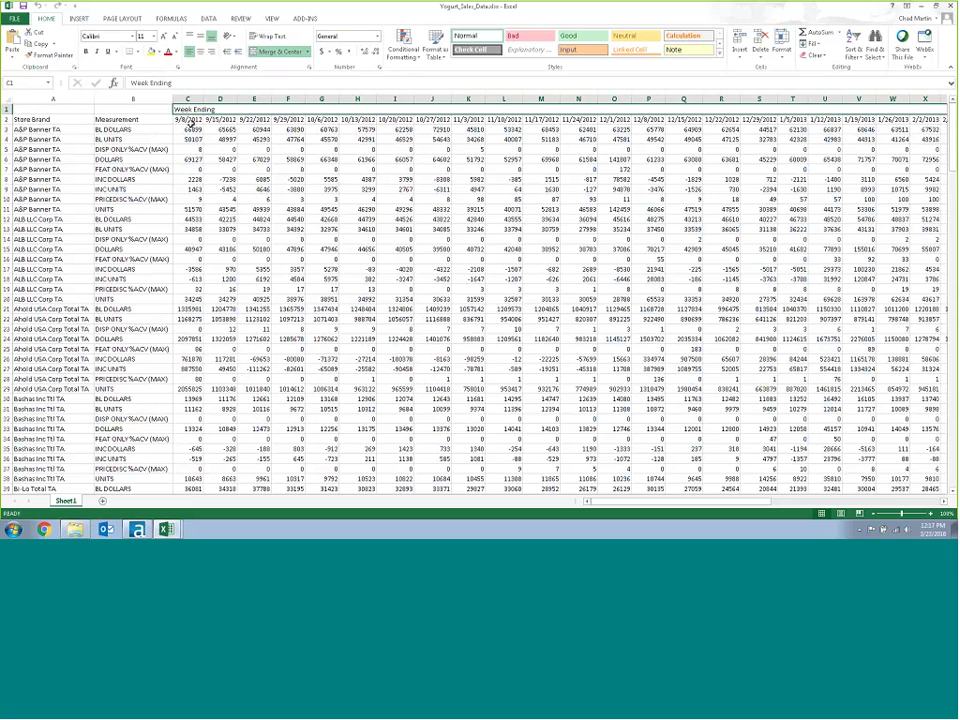
{"action": "left_click_drag", "start_coordinate": [14, 119], "coordinate": [34, 284]}
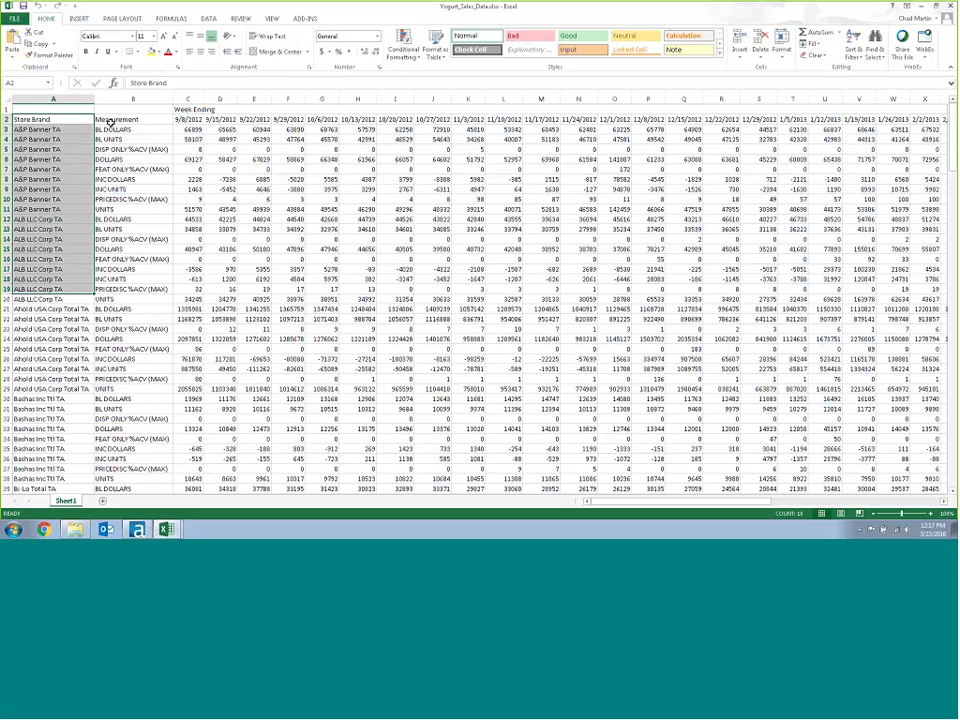
{"action": "left_click_drag", "start_coordinate": [112, 130], "coordinate": [133, 224]}
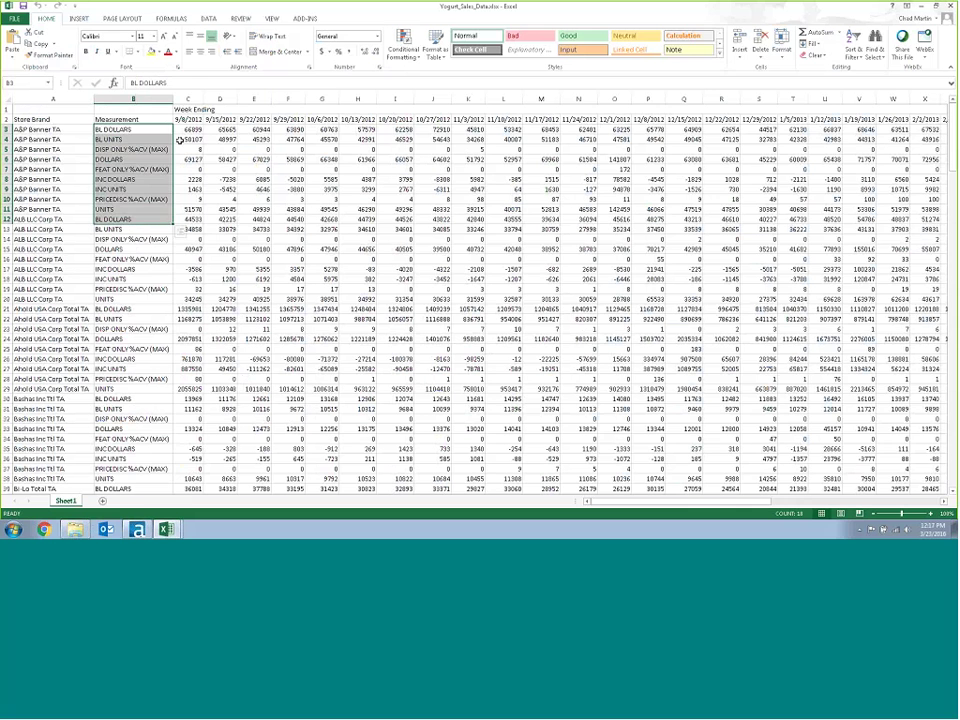
{"action": "left_click_drag", "start_coordinate": [188, 131], "coordinate": [315, 232]}
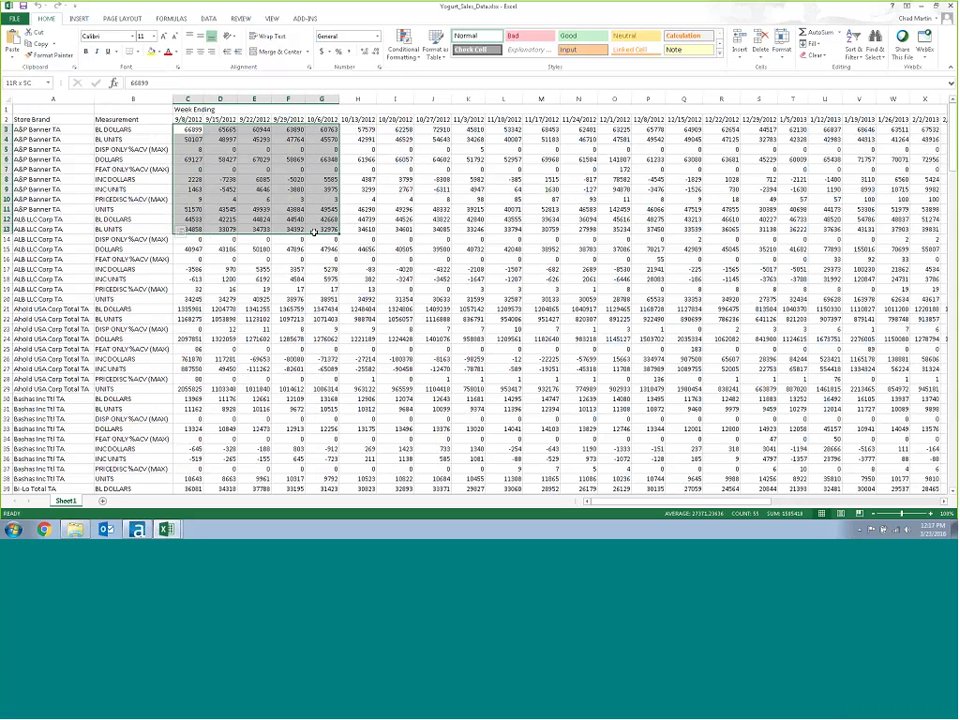
{"action": "left_click_drag", "start_coordinate": [314, 232], "coordinate": [375, 258]}
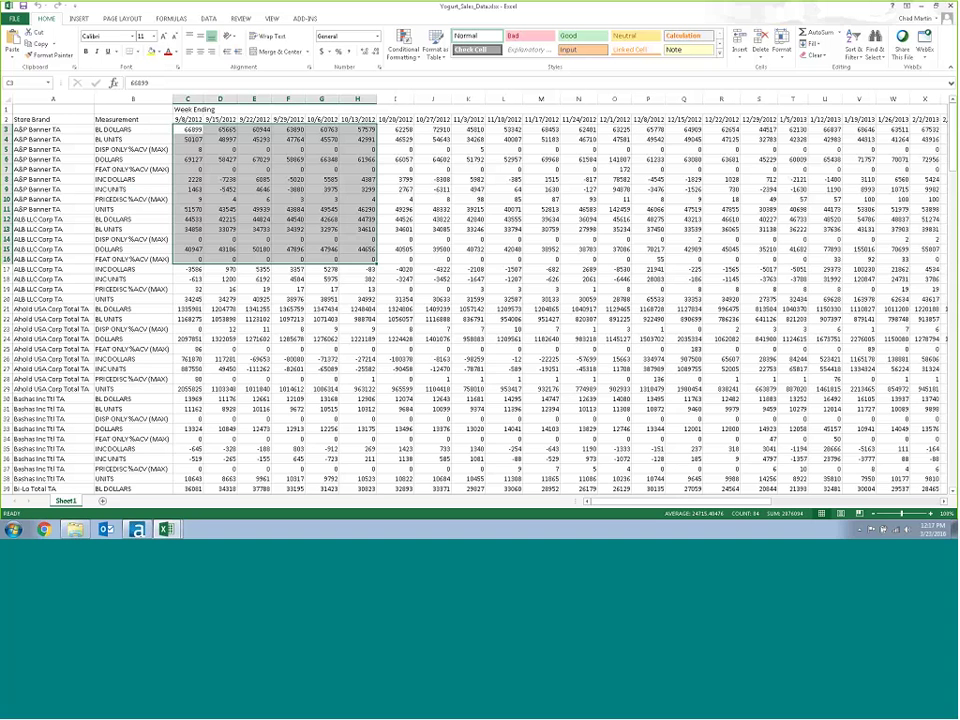
- Switch to Yogurt_Pricing_Data and scroll through the store blocks, selecting the ALB LLC Corp TA label
{"action": "mouse_move", "coordinate": [172, 533]}
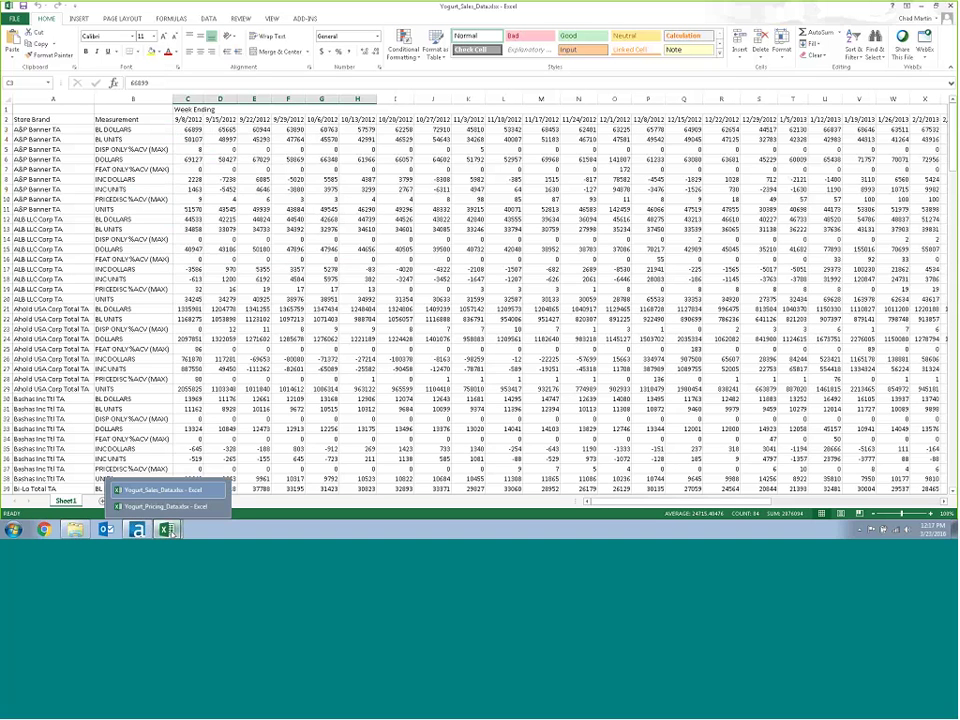
{"action": "left_click", "coordinate": [190, 499]}
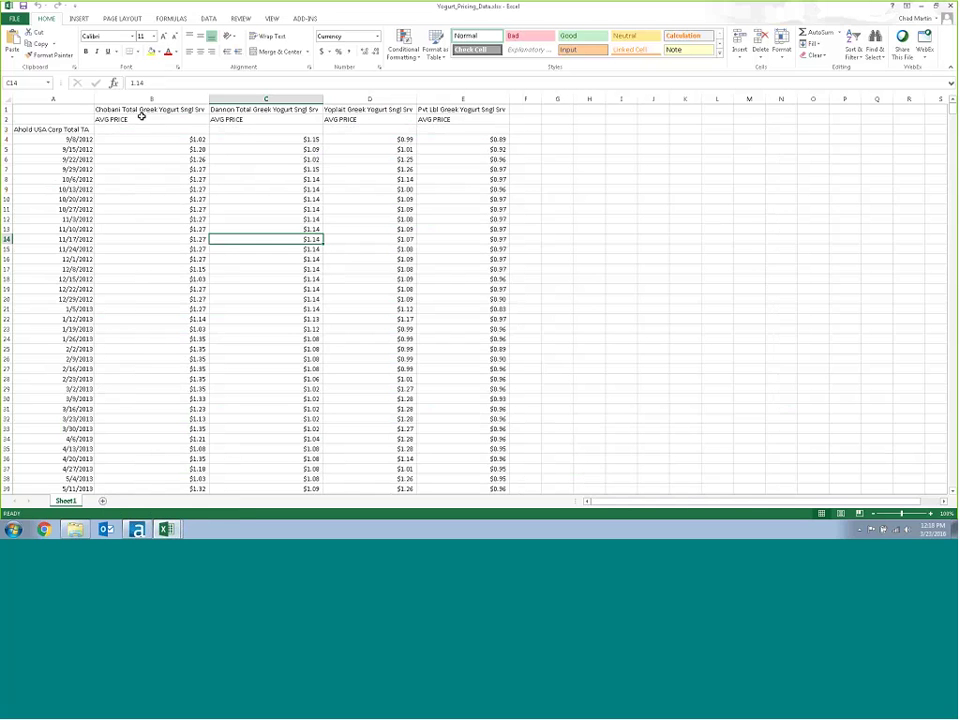
{"action": "scroll", "coordinate": [58, 329], "scroll_direction": "down", "scroll_amount": 3}
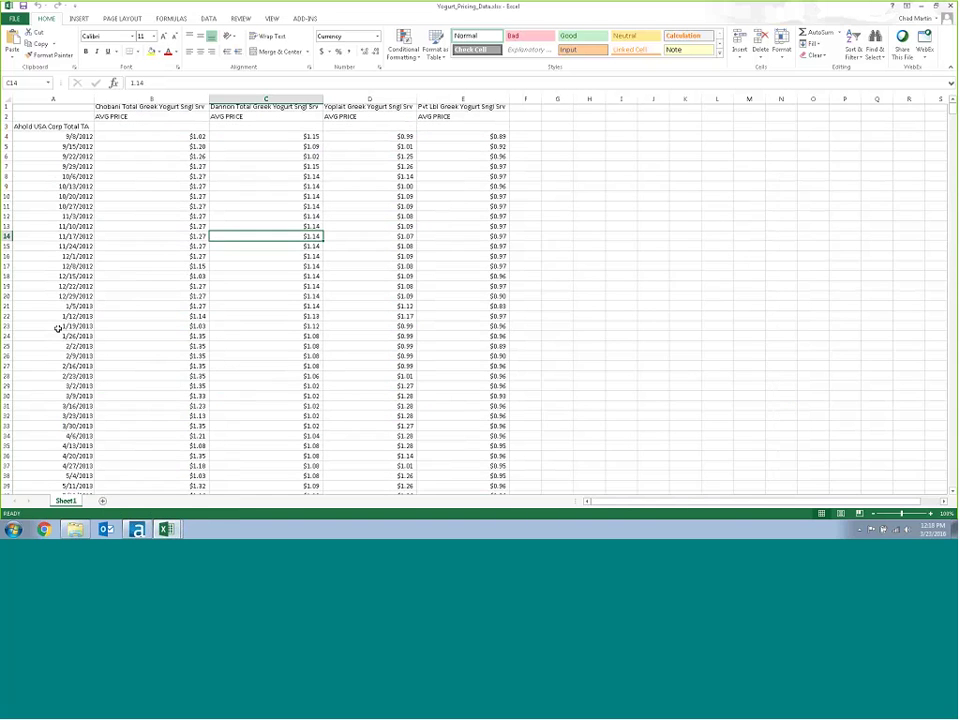
{"action": "scroll", "coordinate": [58, 329], "scroll_direction": "down", "scroll_amount": 6}
{"action": "left_click", "coordinate": [48, 392]}
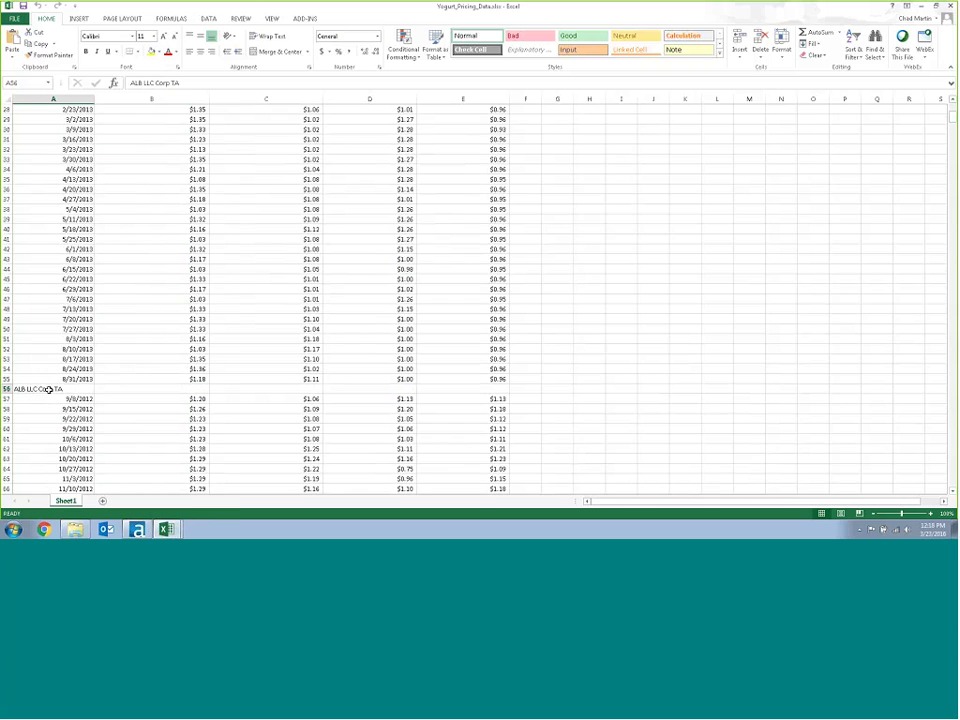
{"action": "scroll", "coordinate": [48, 392], "scroll_direction": "up", "scroll_amount": 2}
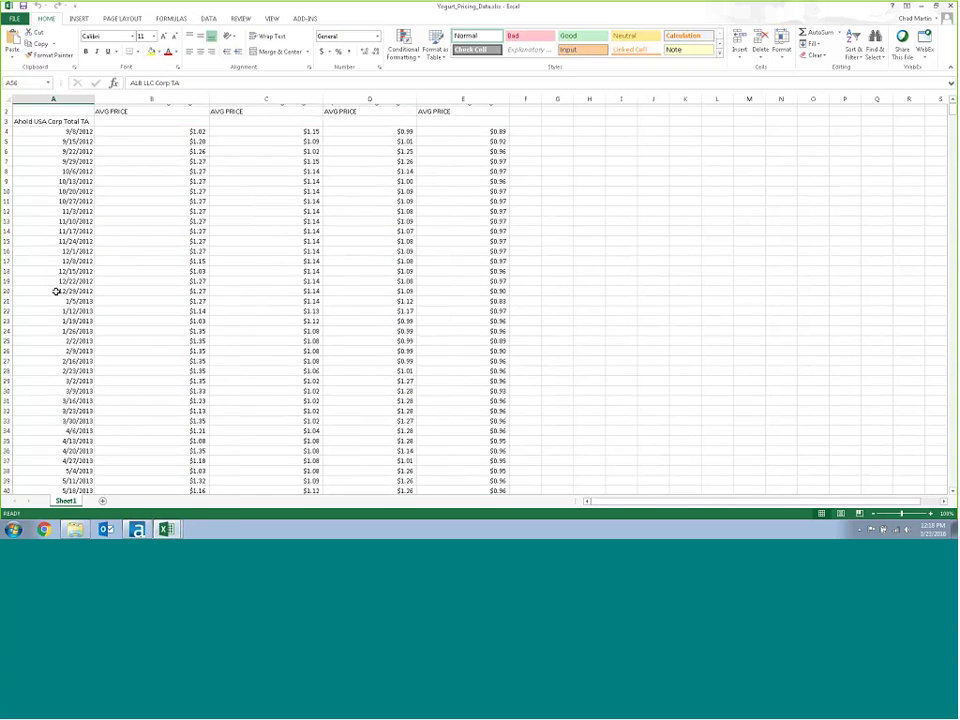
{"action": "scroll", "coordinate": [56, 291], "scroll_direction": "down", "scroll_amount": 19}
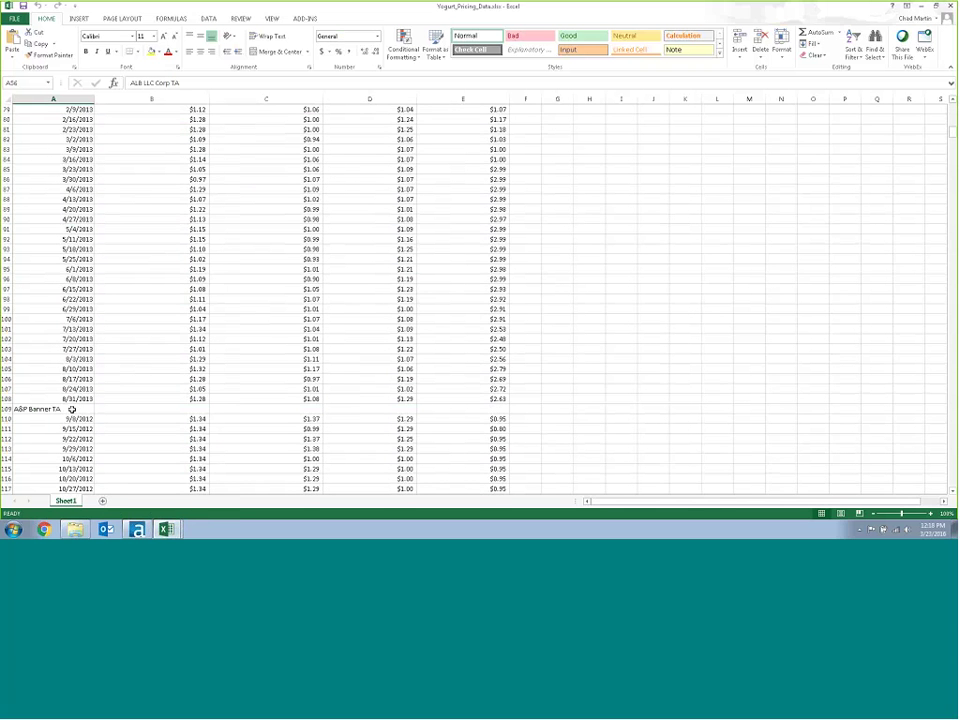
{"action": "scroll", "coordinate": [72, 405], "scroll_direction": "up", "scroll_amount": 20}
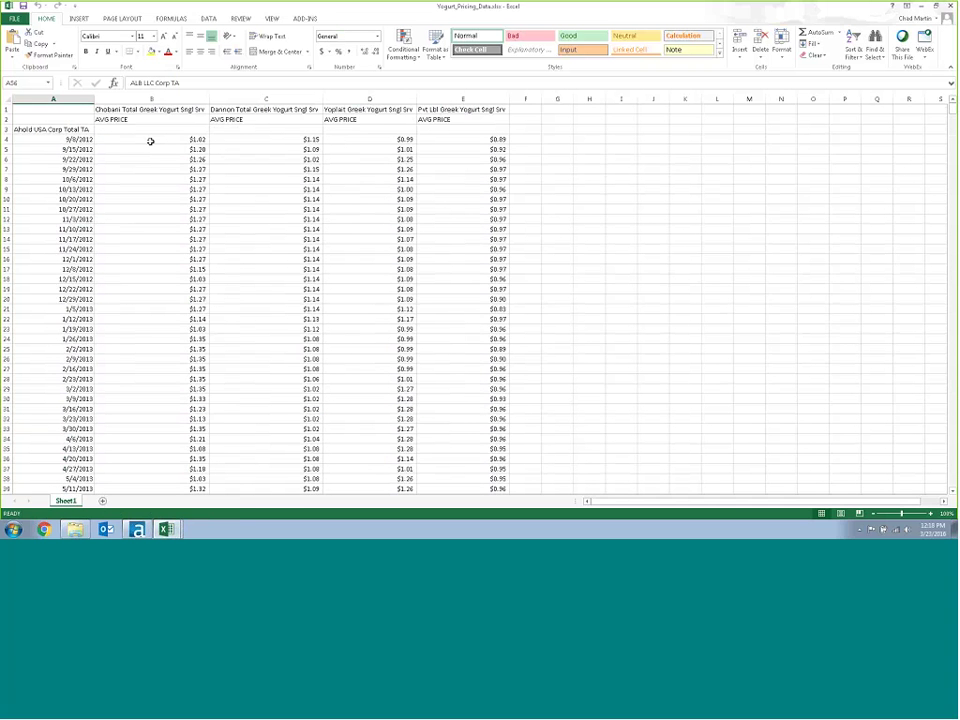
- Check prices in D6, E5, E10, E23 and C22, then select dates A6:A23 and header rows
{"action": "left_click", "coordinate": [330, 164]}
{"action": "left_click", "coordinate": [480, 152]}
{"action": "left_click", "coordinate": [463, 204]}
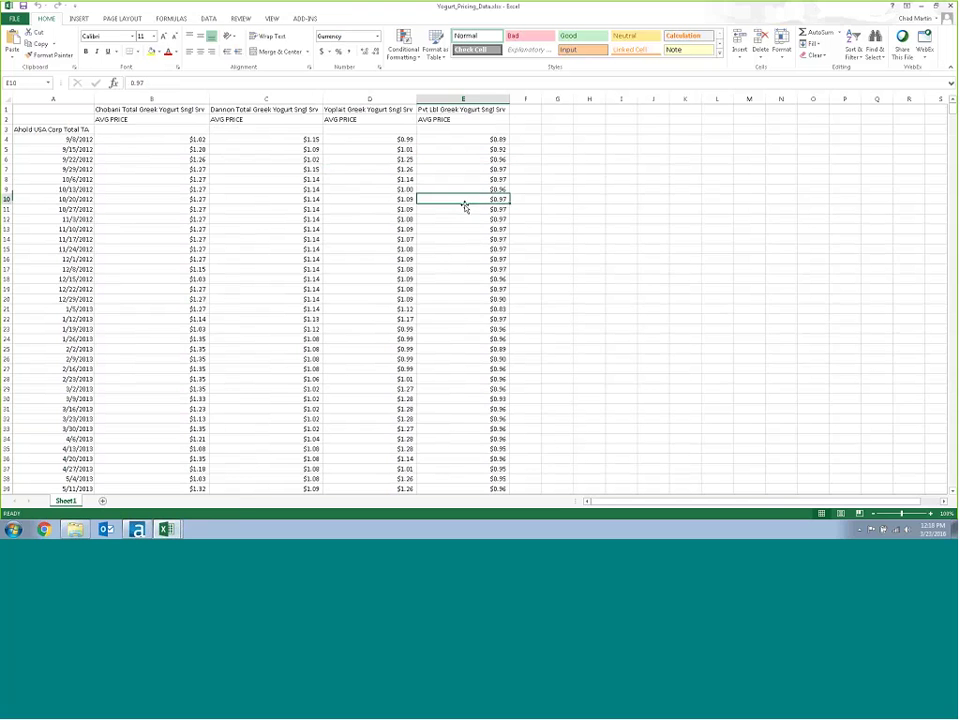
{"action": "left_click", "coordinate": [440, 328]}
{"action": "left_click", "coordinate": [298, 318]}
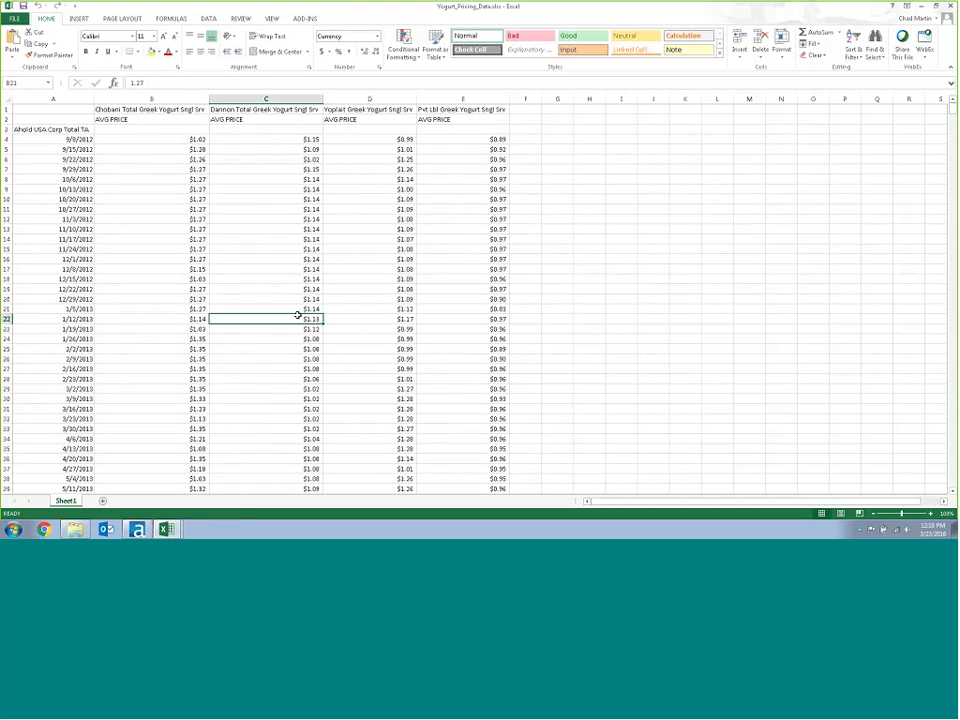
{"action": "left_click", "coordinate": [70, 309]}
{"action": "left_click_drag", "start_coordinate": [70, 159], "coordinate": [72, 330]}
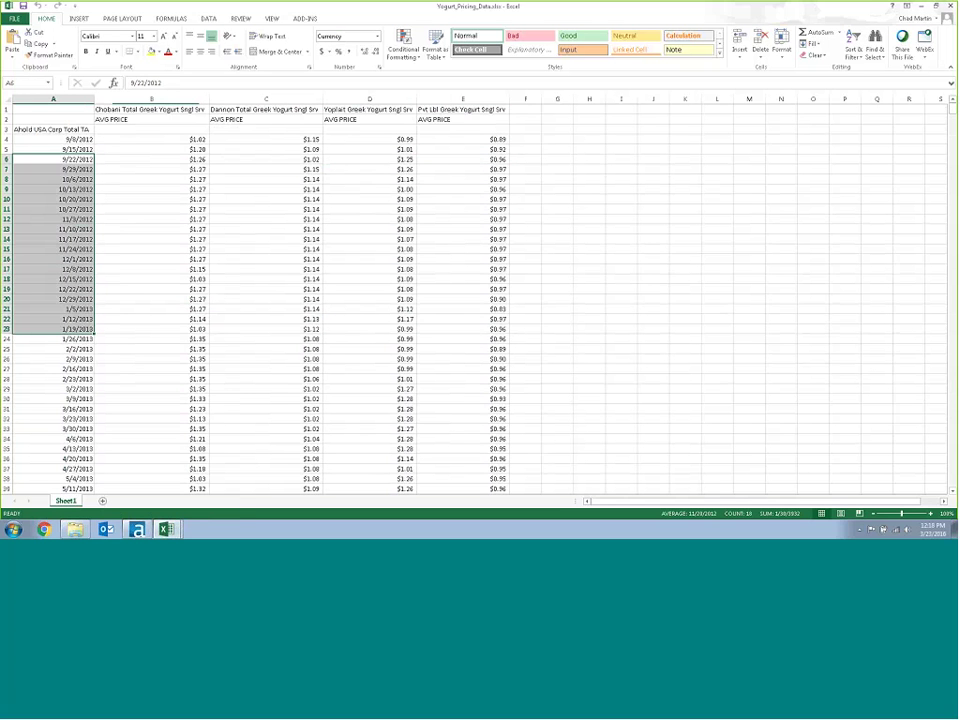
{"action": "left_click_drag", "start_coordinate": [73, 131], "coordinate": [435, 120]}
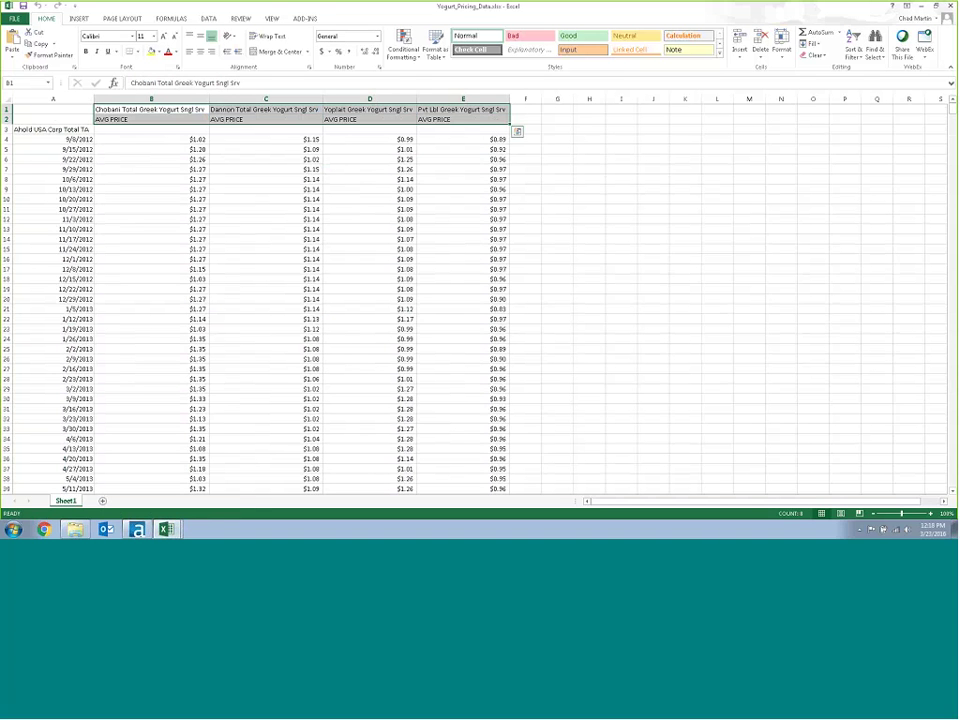
- Close all open Excel windows from the taskbar
{"action": "key", "text": "Escape"}
{"action": "right_click", "coordinate": [165, 530]}
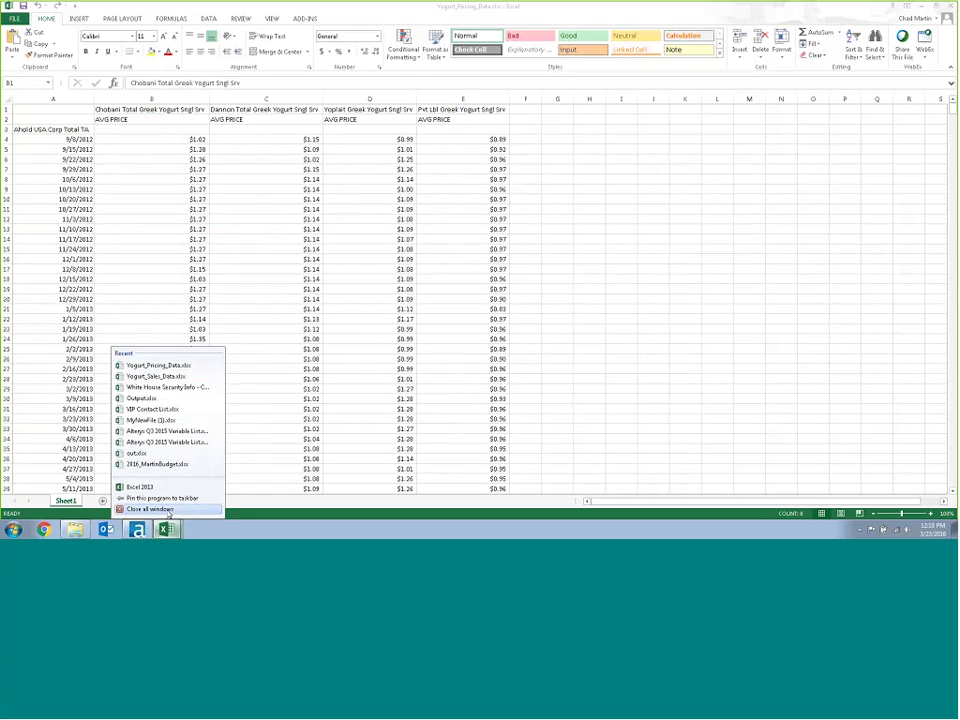
{"action": "left_click", "coordinate": [166, 509]}
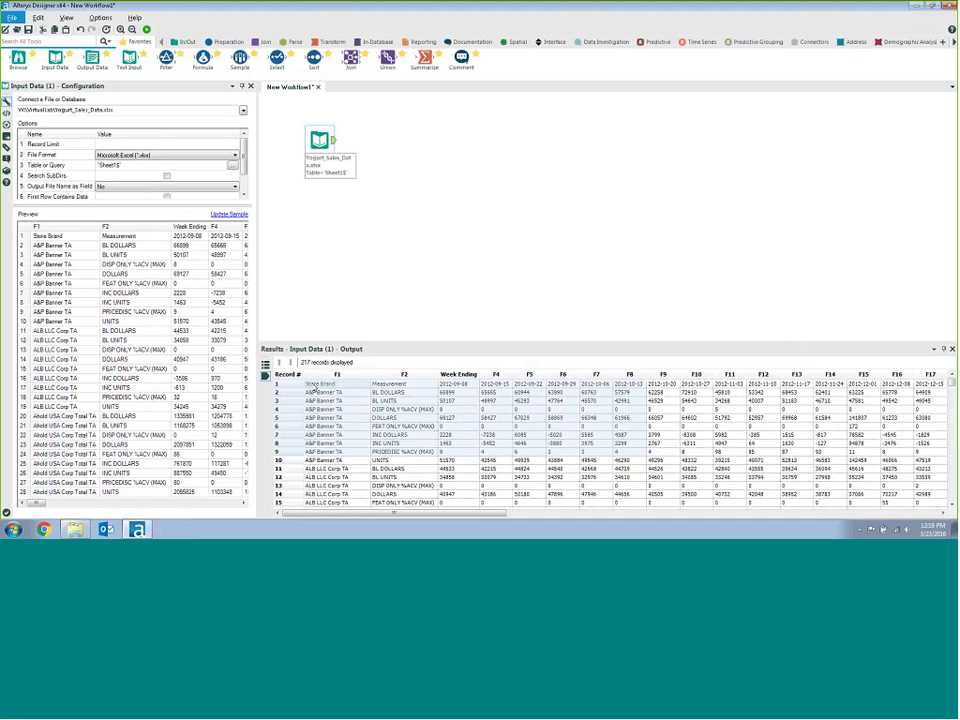
- Inspect the first preview rows holding the Store Brand values
{"action": "left_click", "coordinate": [315, 386]}
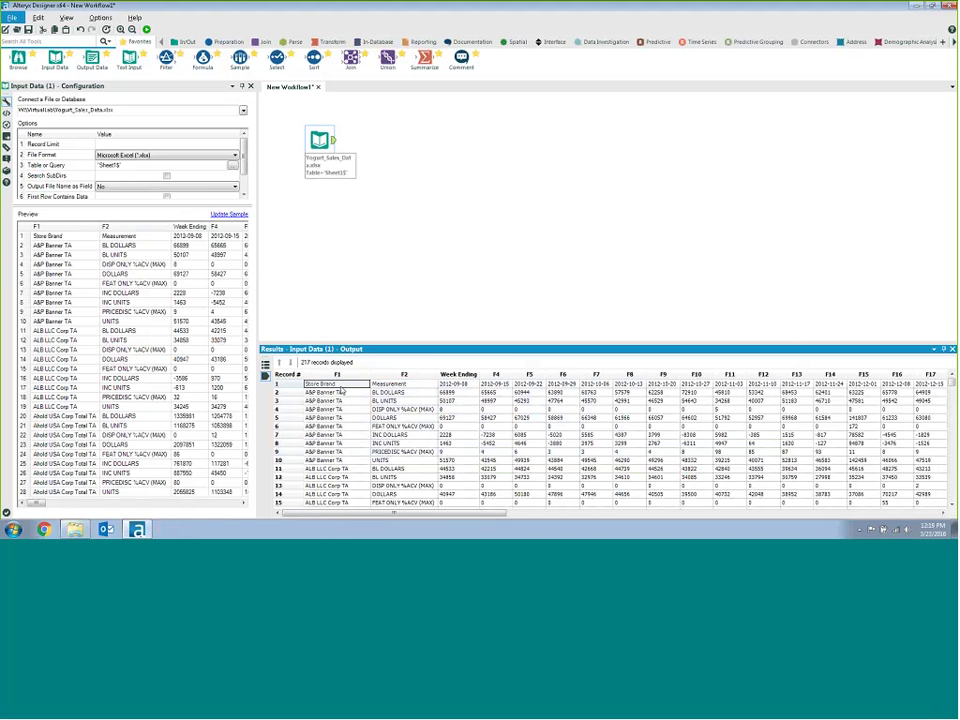
{"action": "left_click_drag", "start_coordinate": [81, 236], "coordinate": [19, 341]}
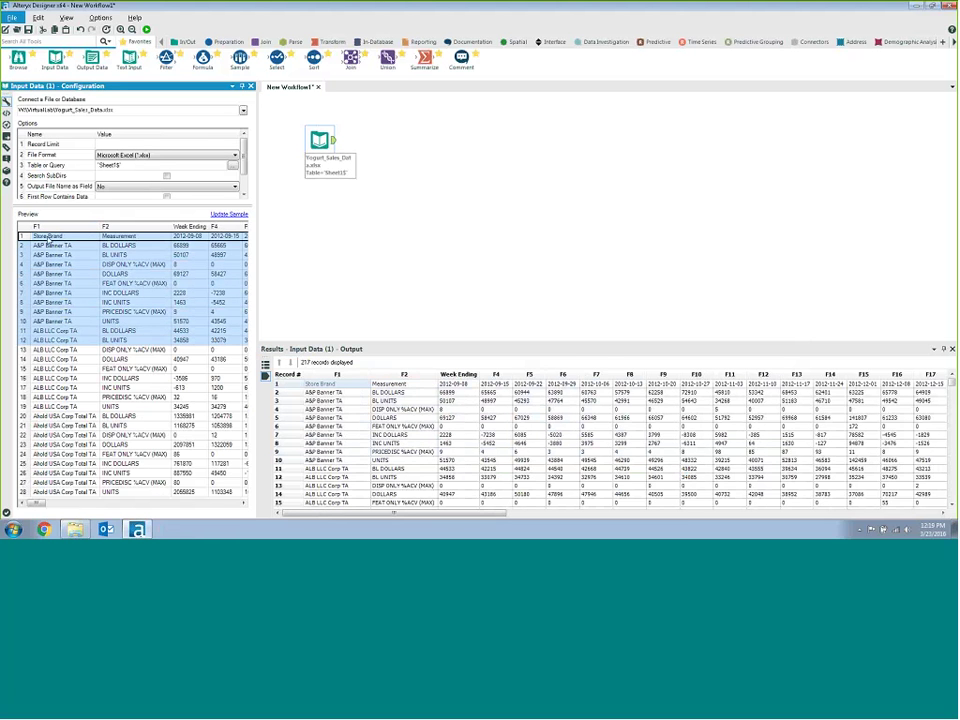
{"action": "left_click", "coordinate": [150, 237]}
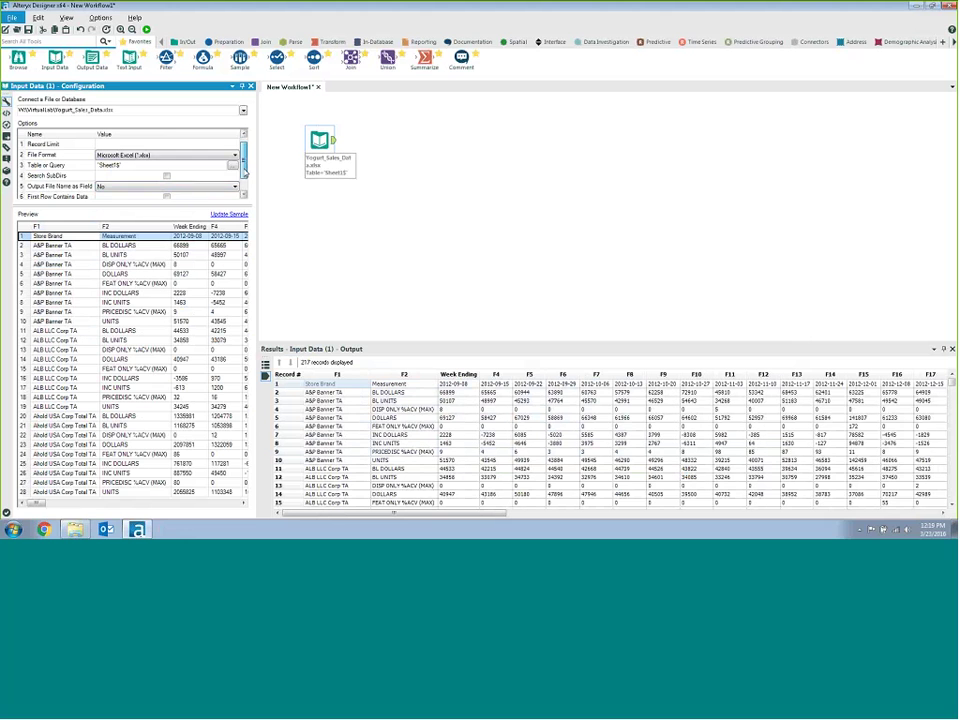
- Tick First Row Contains Data and update the sample, showing F1, F2, F3 fields
{"action": "scroll", "coordinate": [184, 140], "scroll_direction": "down", "scroll_amount": 1}
{"action": "left_click", "coordinate": [78, 186]}
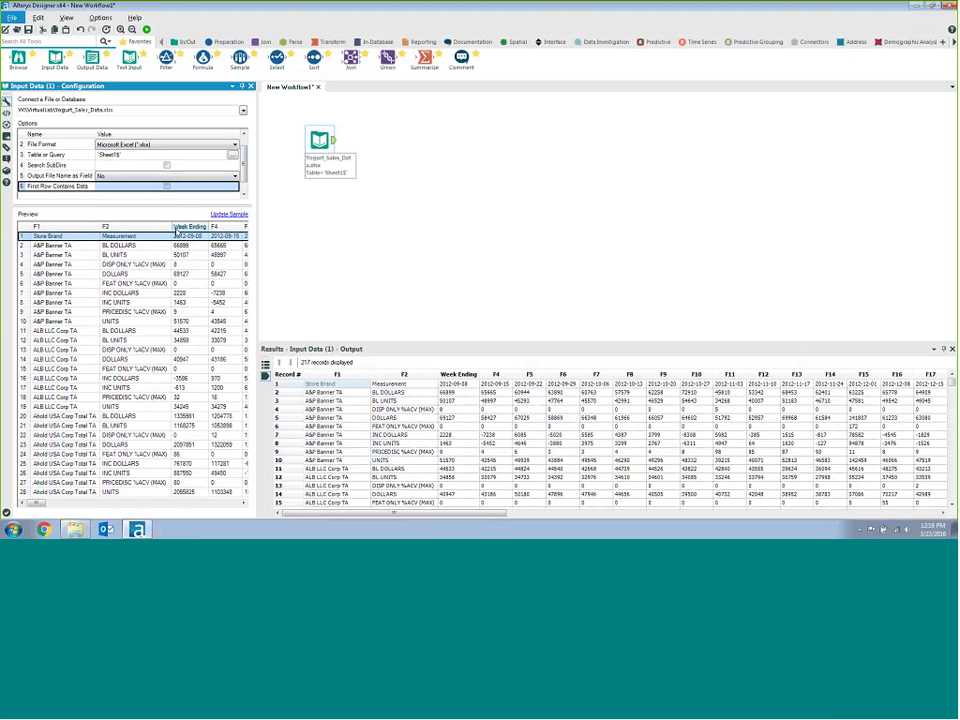
{"action": "left_click", "coordinate": [167, 187]}
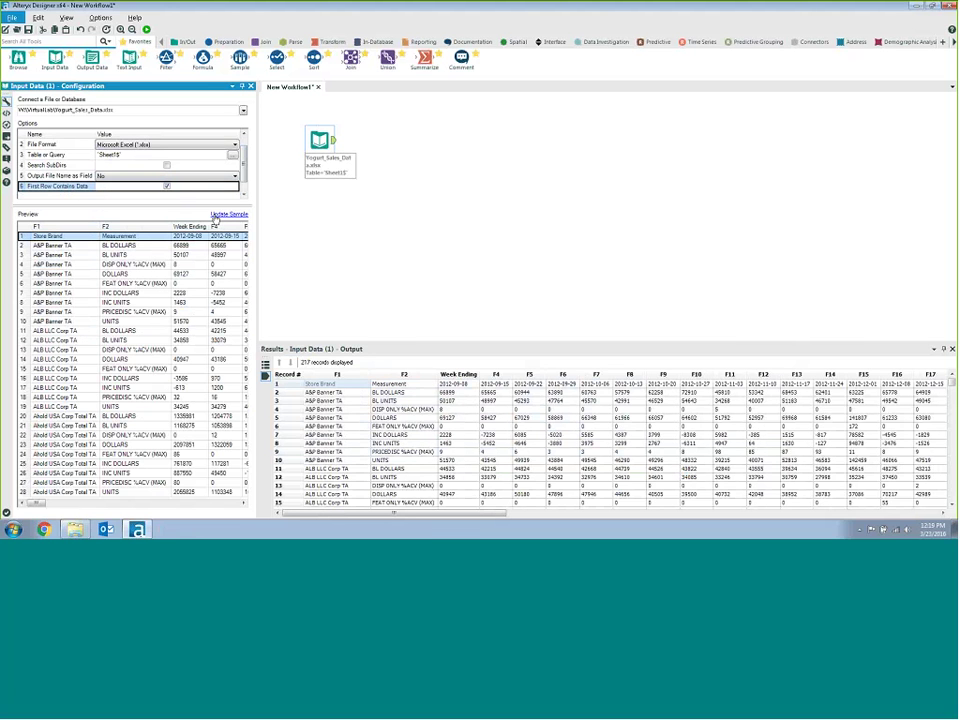
{"action": "left_click", "coordinate": [215, 218]}
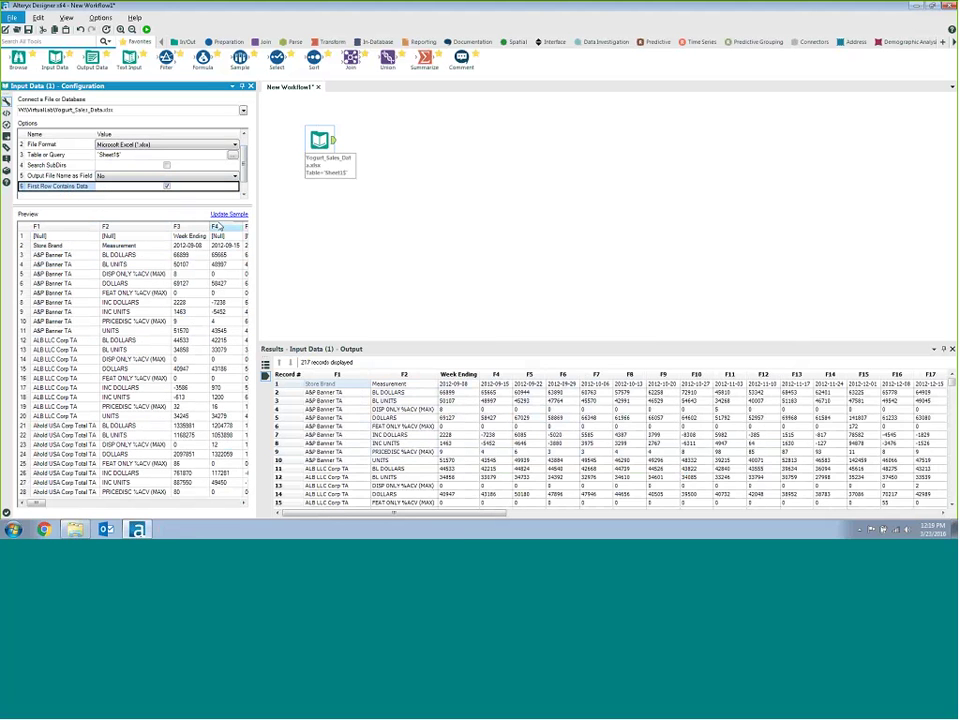
{"action": "left_click", "coordinate": [202, 238]}
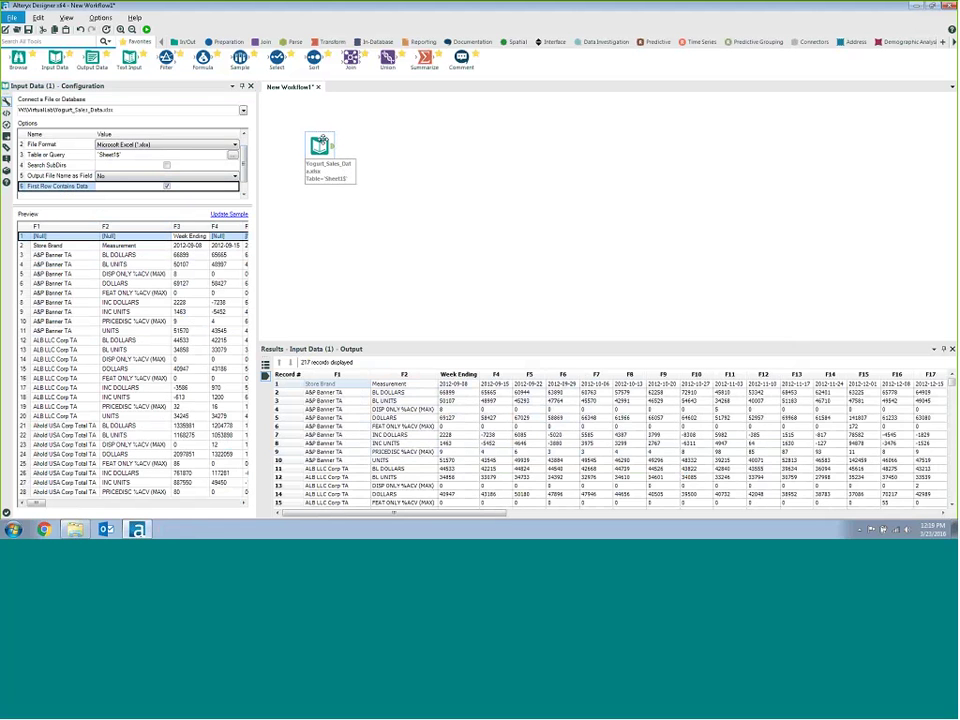
{"action": "left_click_drag", "start_coordinate": [320, 139], "coordinate": [321, 145]}
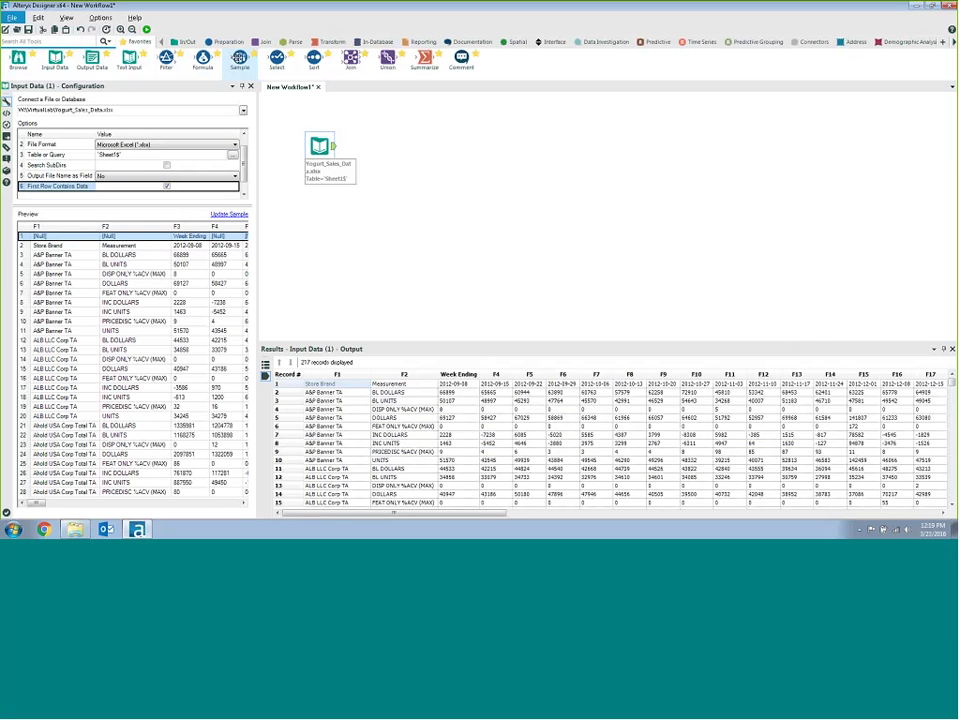
- Add a Sample tool after the sales input skipping the first 1 record, and run the workflow
{"action": "left_click_drag", "start_coordinate": [239, 58], "coordinate": [385, 147]}
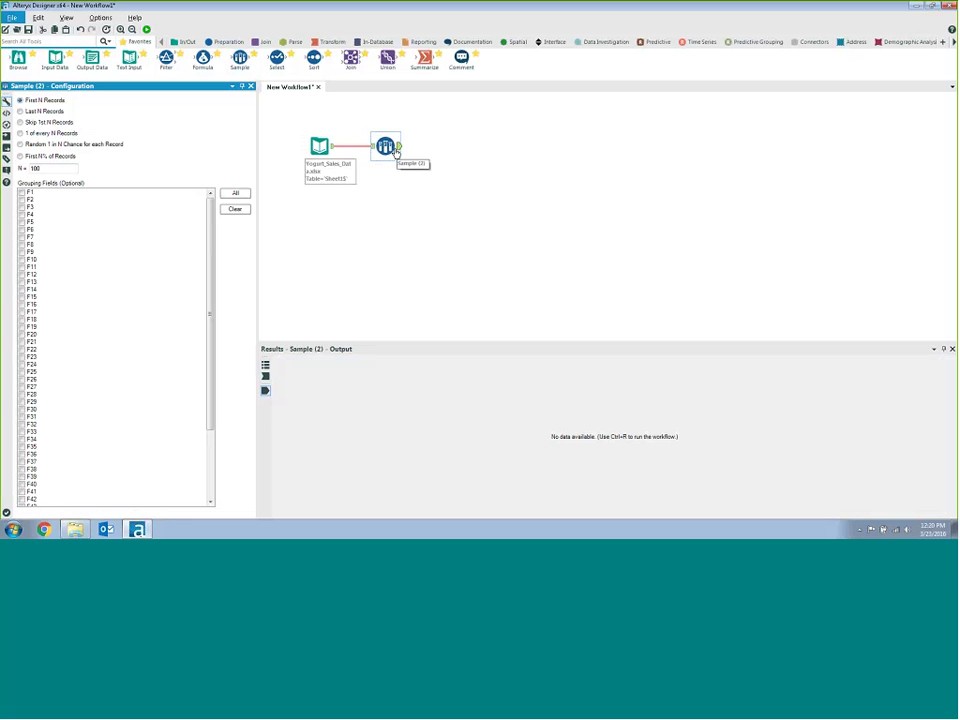
{"action": "left_click", "coordinate": [21, 122]}
{"action": "double_click", "coordinate": [28, 168]}
{"action": "type", "text": "1"}
{"action": "left_click", "coordinate": [146, 30]}
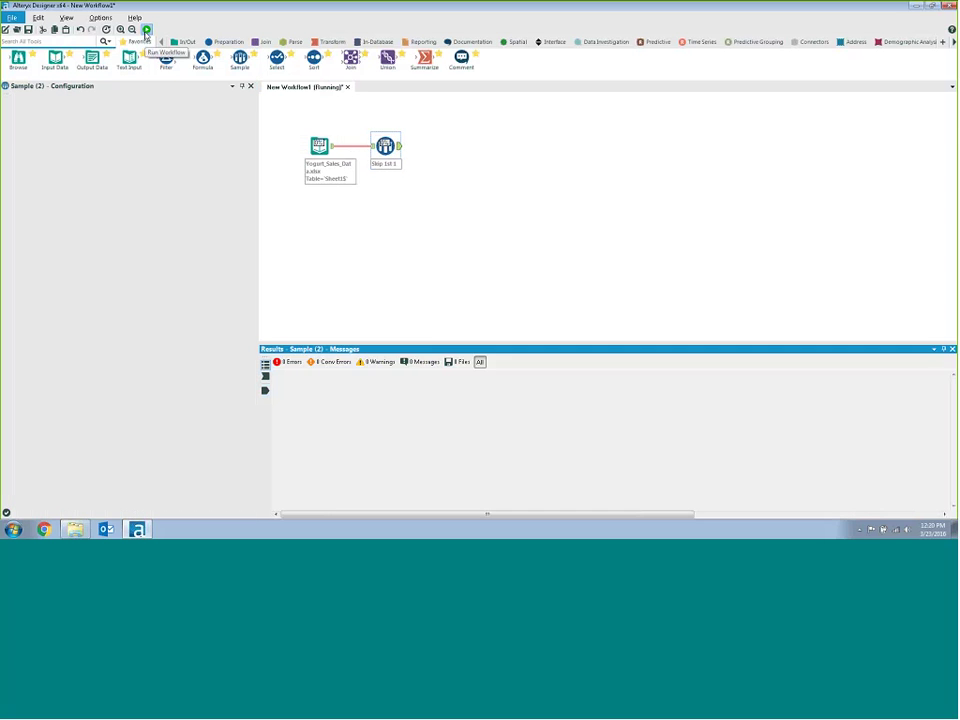
{"action": "left_click", "coordinate": [316, 388]}
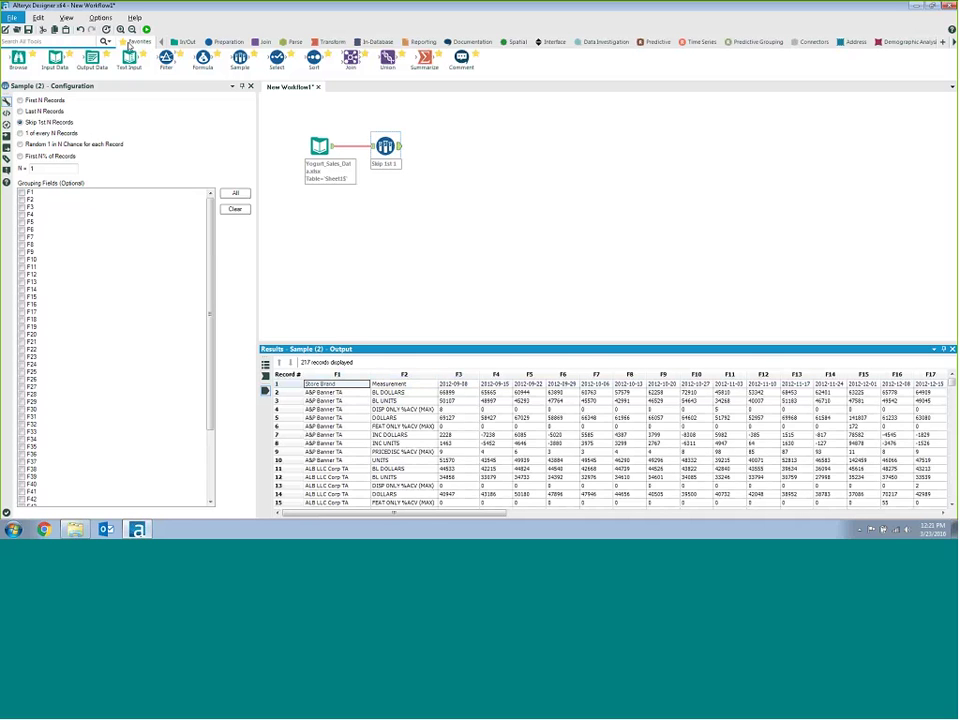
{"action": "left_click", "coordinate": [47, 42]}
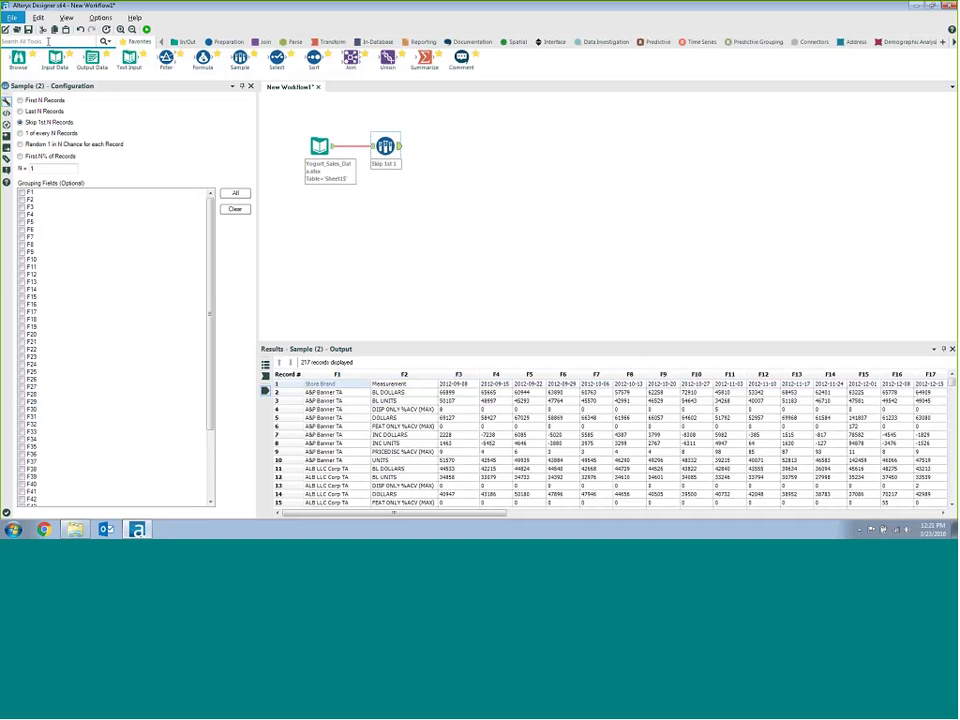
- Add a Dynamic Rename tool after the Sample, taking field names from the first row of data
{"action": "left_click", "coordinate": [48, 42]}
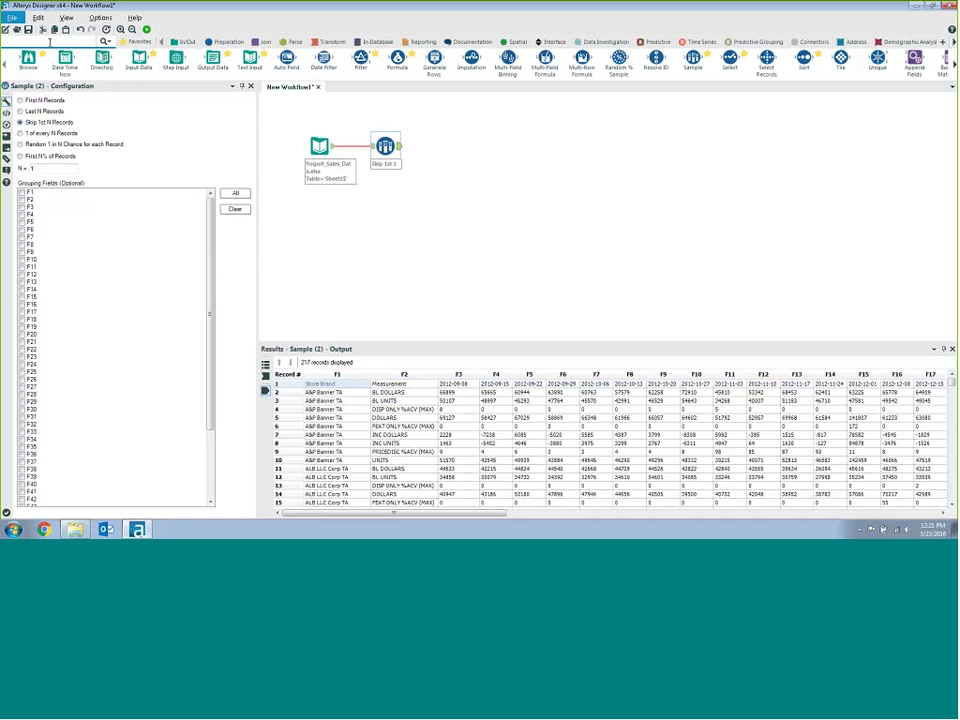
{"action": "type", "text": "dynamic"}
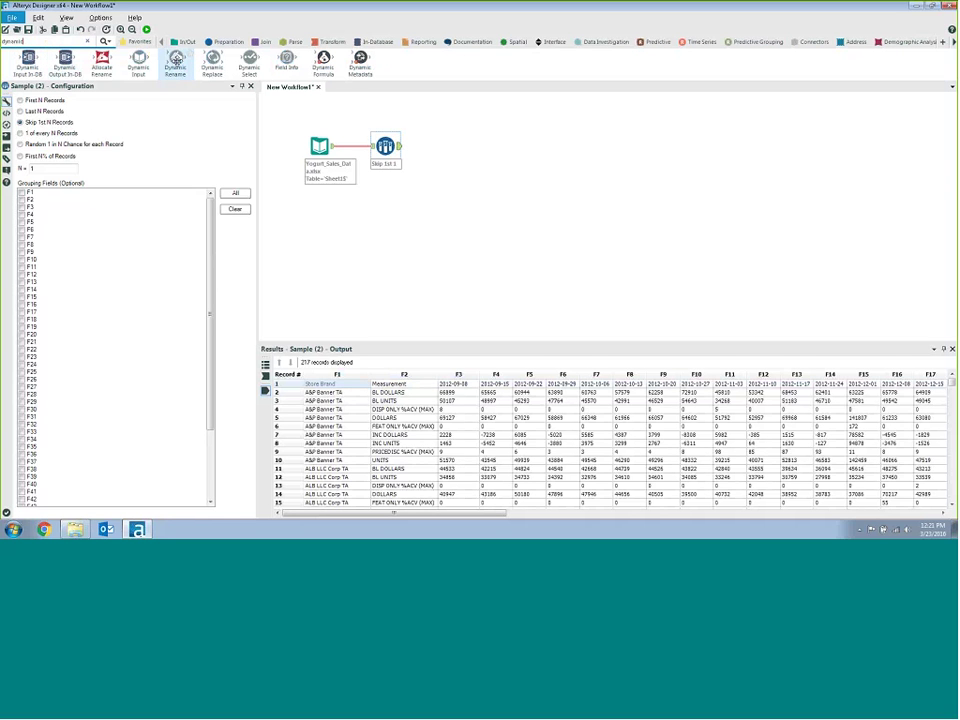
{"action": "mouse_move", "coordinate": [175, 60]}
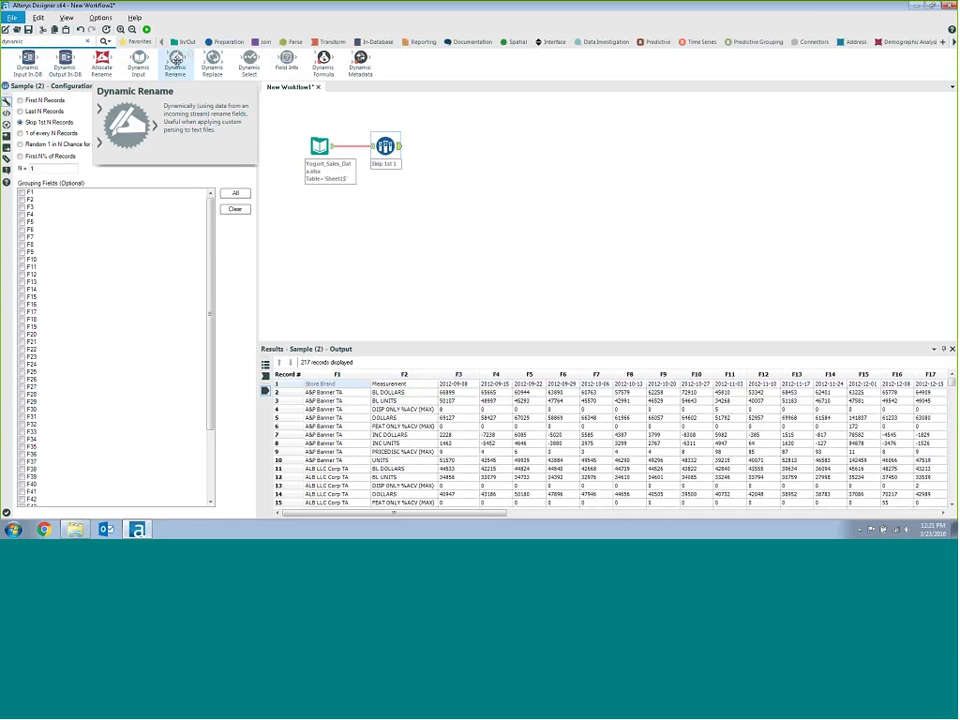
{"action": "mouse_move", "coordinate": [175, 58]}
{"action": "left_mouse_down"}
{"action": "mouse_move", "coordinate": [251, 101]}
{"action": "mouse_move", "coordinate": [455, 150]}
{"action": "left_mouse_up"}
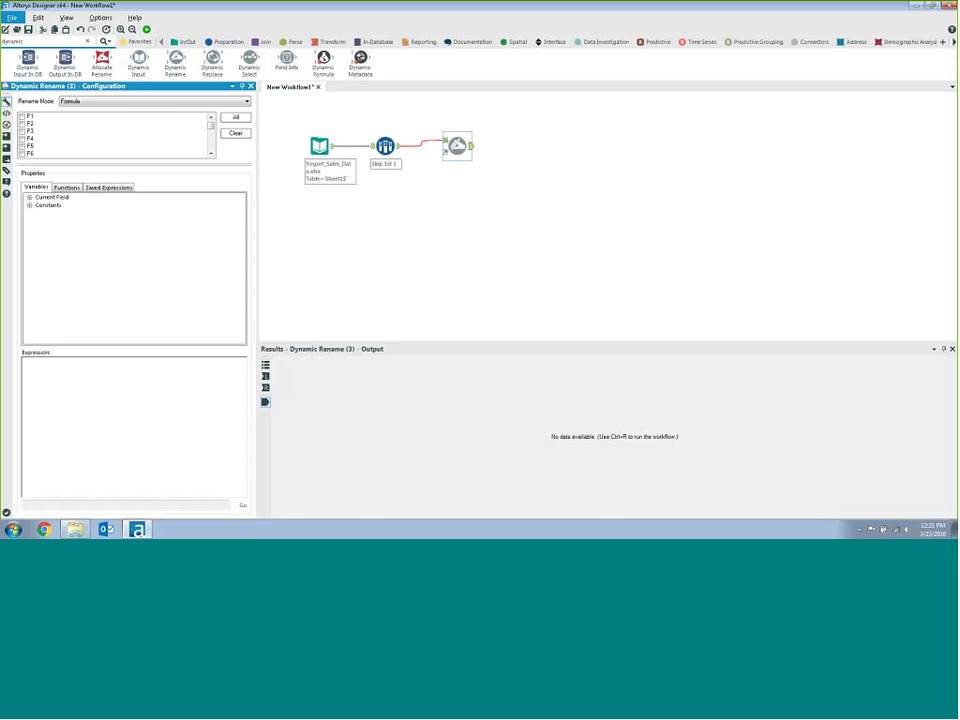
{"action": "left_click", "coordinate": [204, 102]}
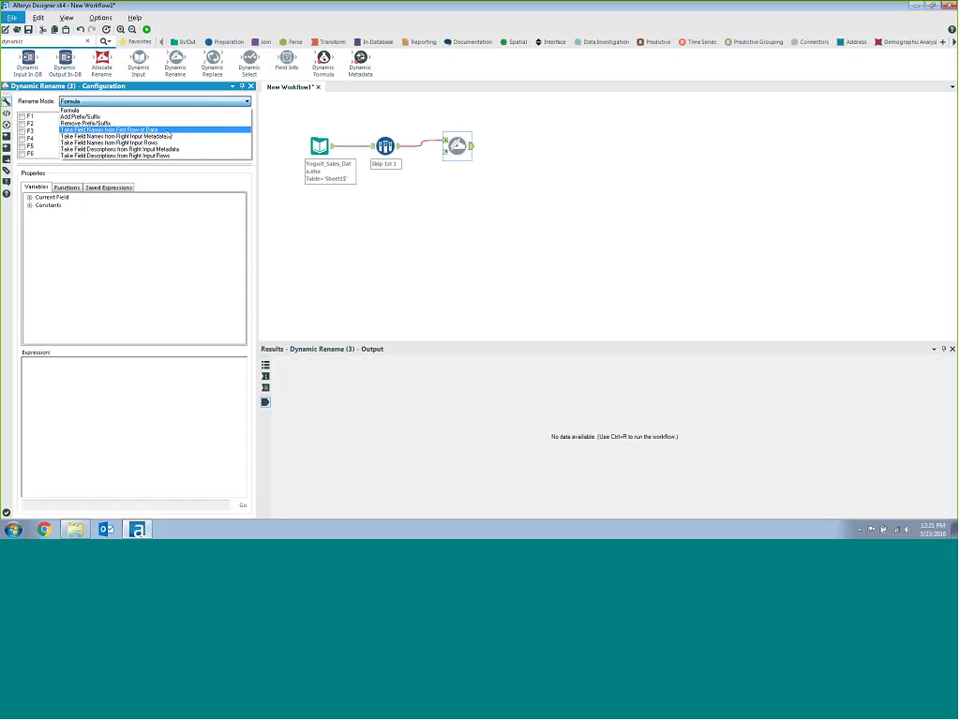
{"action": "left_click", "coordinate": [160, 132]}
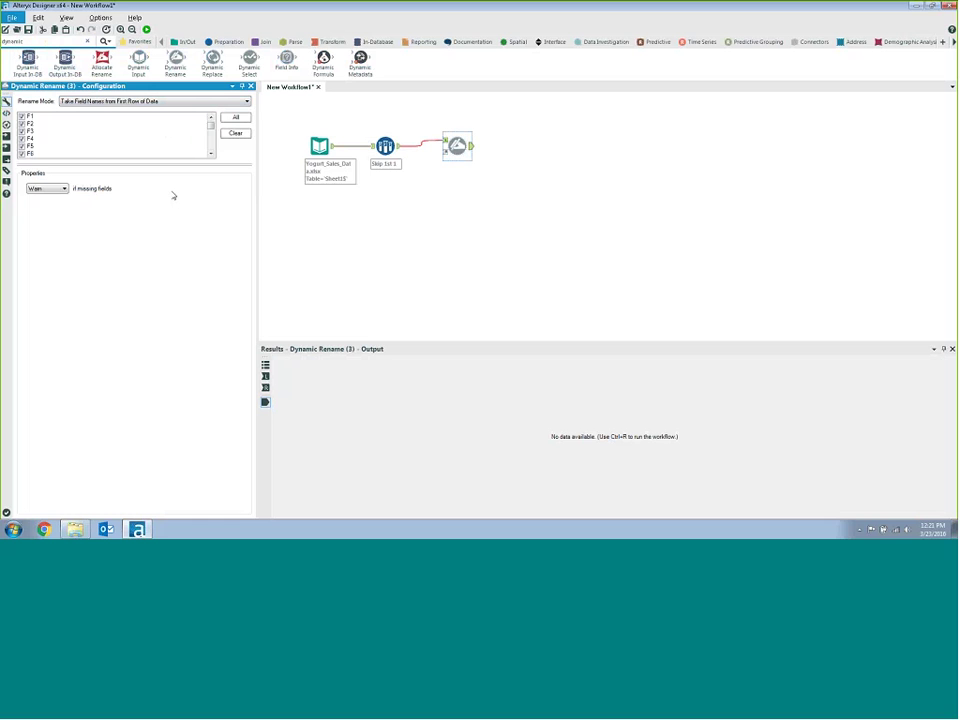
- Run the workflow and check the BL DOLLARS measurement and first weekly values
{"action": "scroll", "coordinate": [140, 140], "scroll_direction": "down", "scroll_amount": 15}
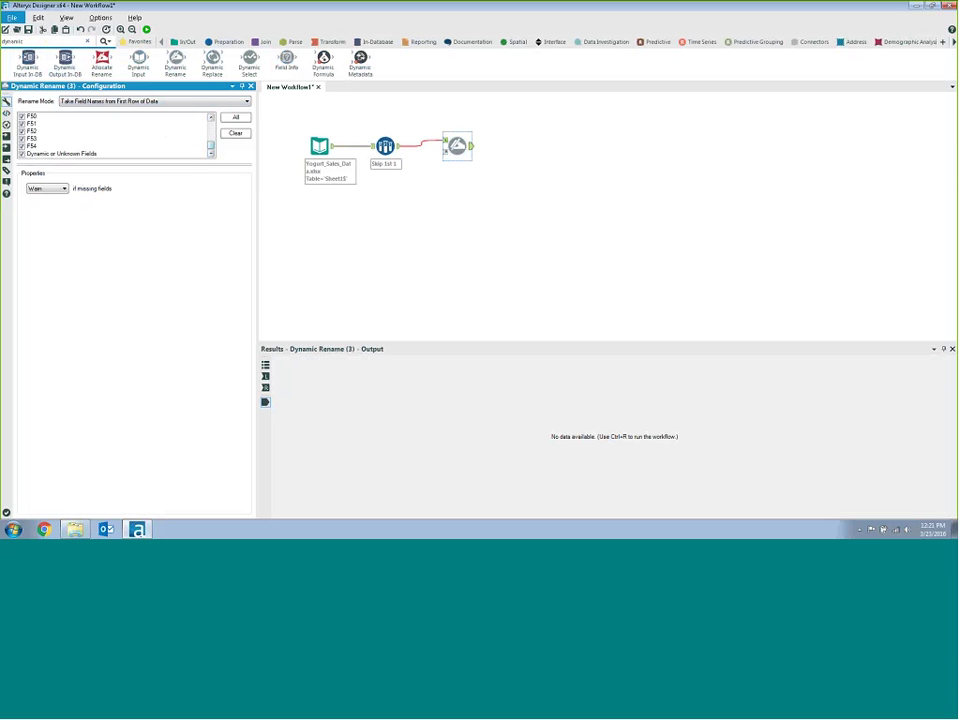
{"action": "scroll", "coordinate": [191, 145], "scroll_direction": "up", "scroll_amount": 15}
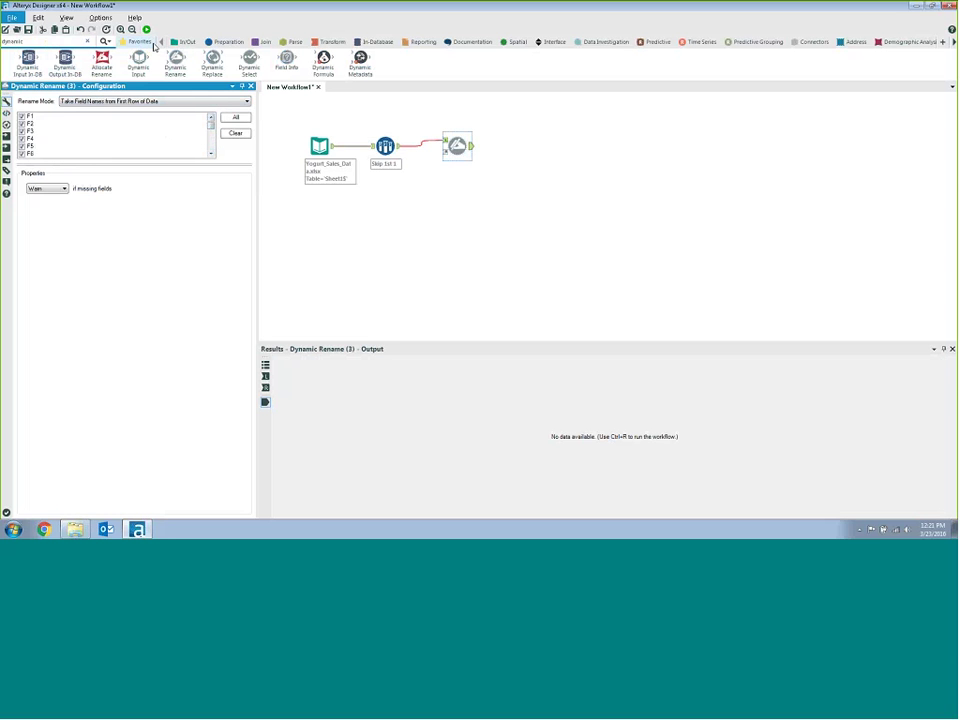
{"action": "left_click", "coordinate": [146, 29]}
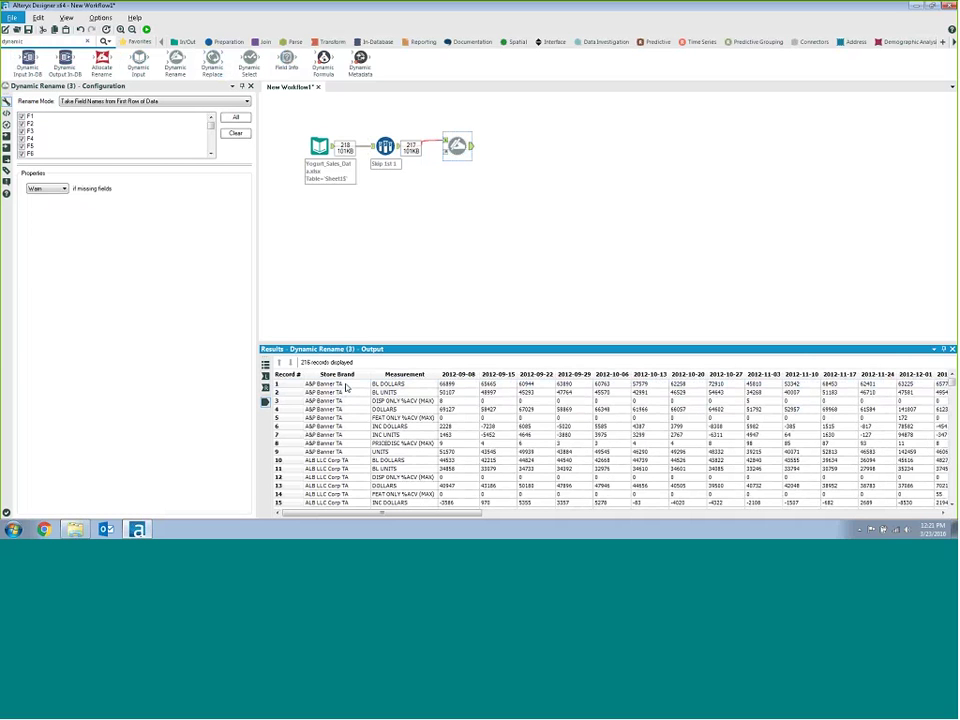
{"action": "left_click", "coordinate": [400, 386]}
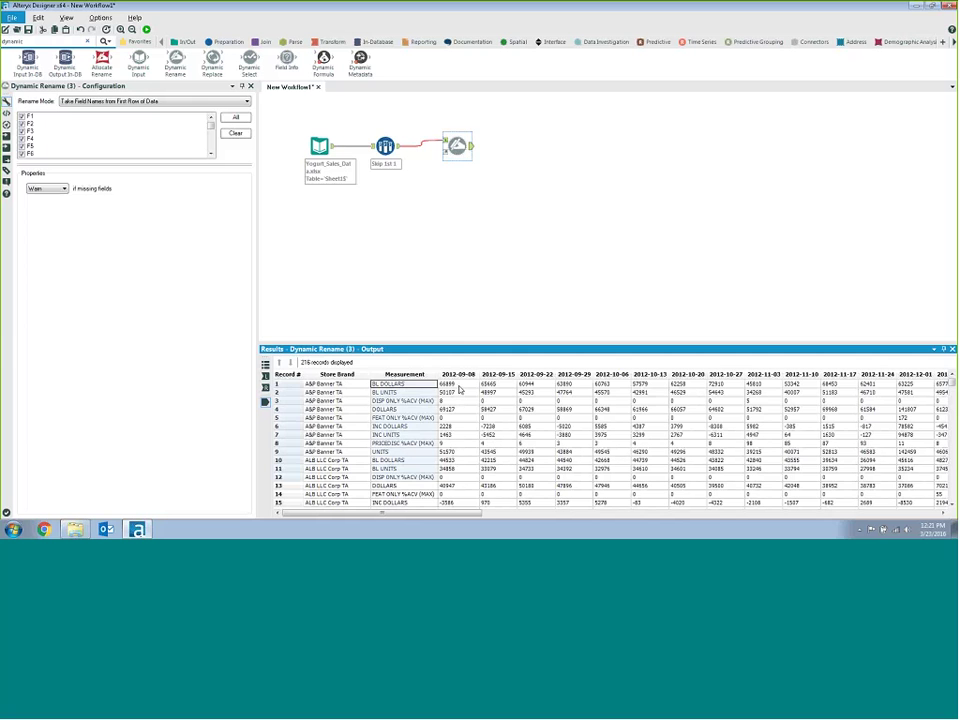
{"action": "left_click_drag", "start_coordinate": [459, 386], "coordinate": [606, 396]}
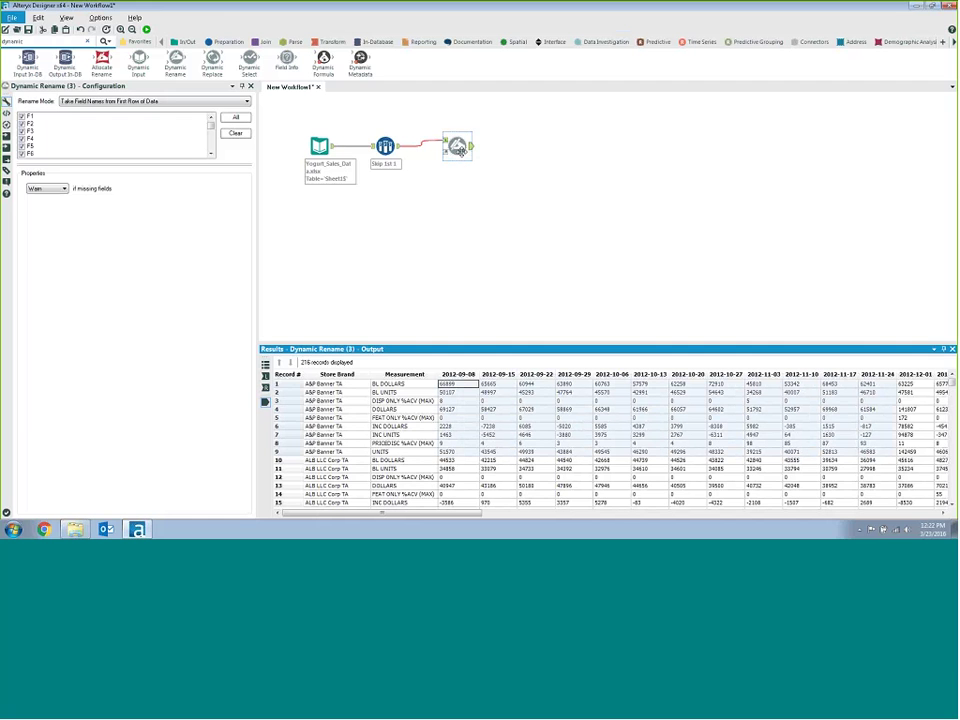
- Add a second Input Data tool reading Sheet1$ of Yogurt_Pricing_Data.xlsx
{"action": "left_click", "coordinate": [102, 35]}
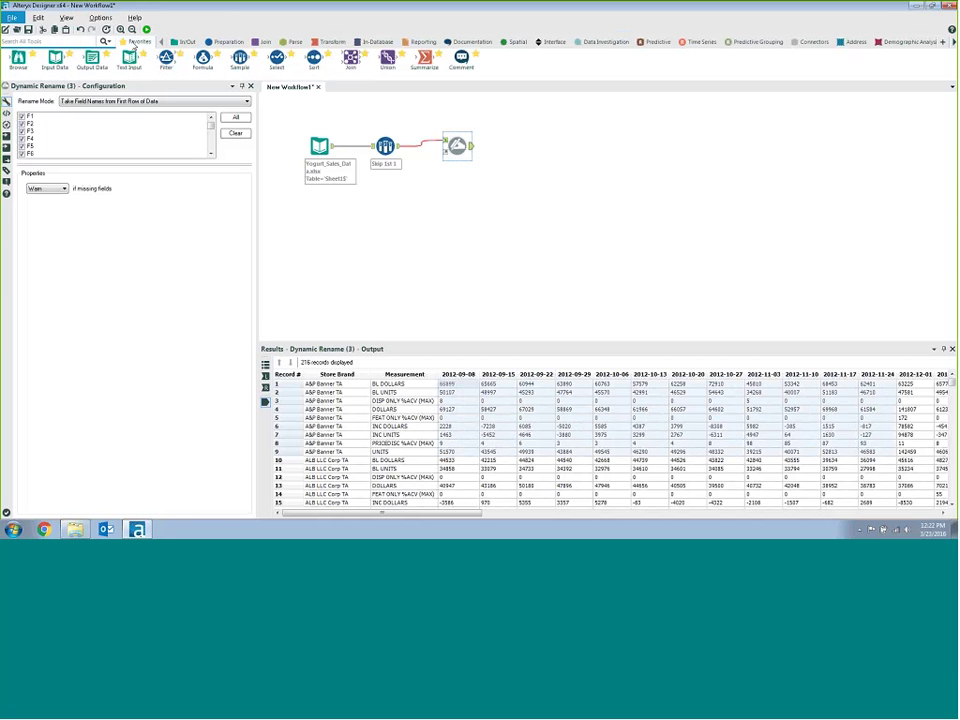
{"action": "left_click_drag", "start_coordinate": [55, 58], "coordinate": [320, 223]}
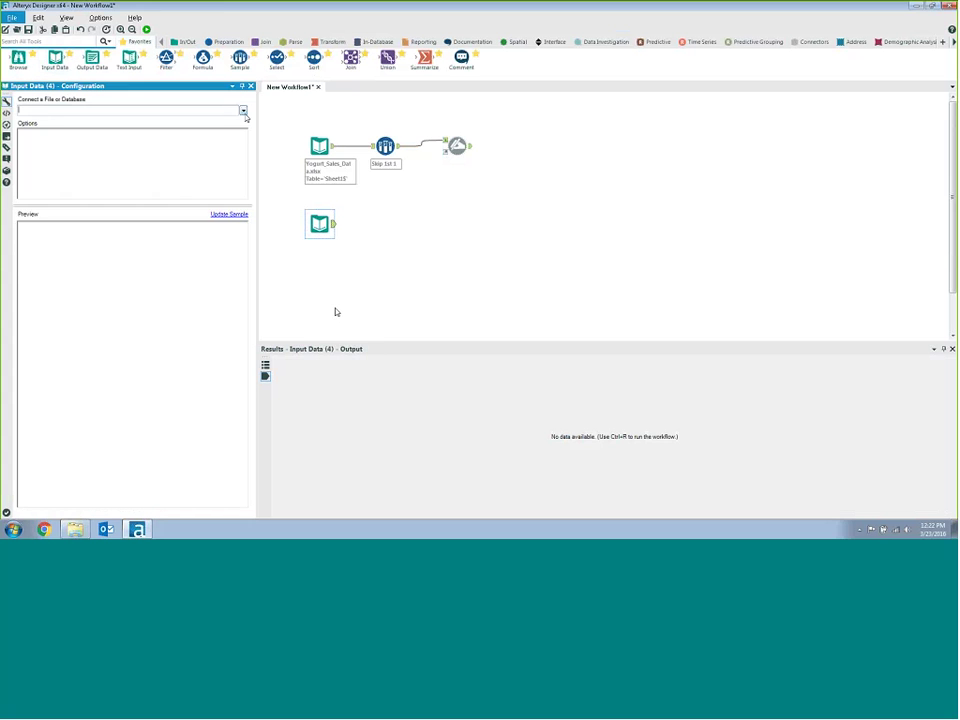
{"action": "left_click", "coordinate": [244, 112]}
{"action": "left_click", "coordinate": [242, 123]}
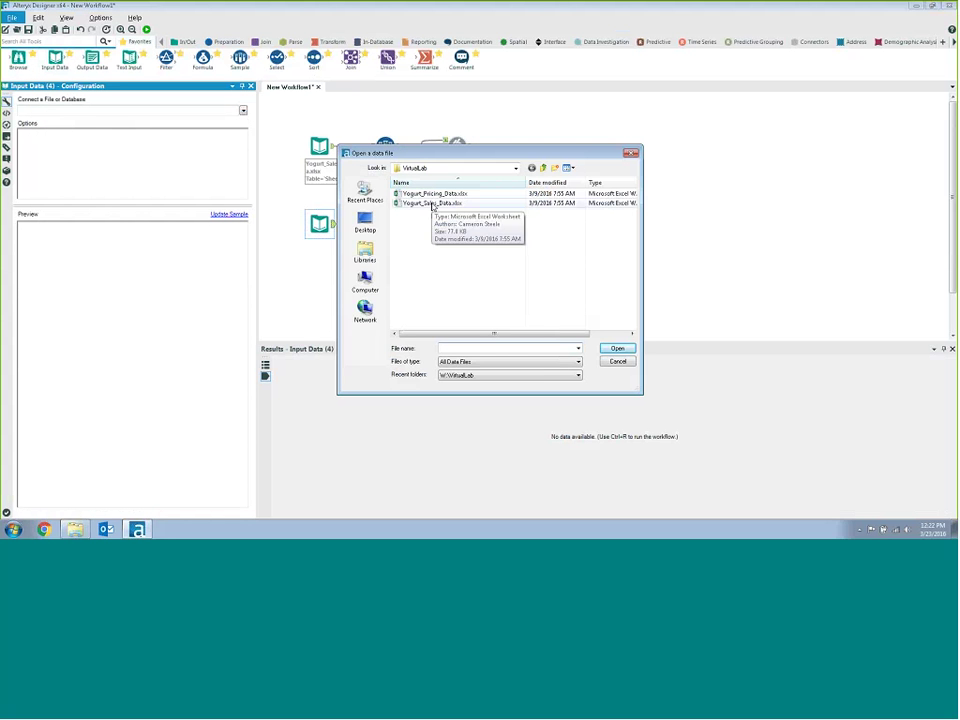
{"action": "double_click", "coordinate": [433, 198]}
{"action": "left_click", "coordinate": [352, 159]}
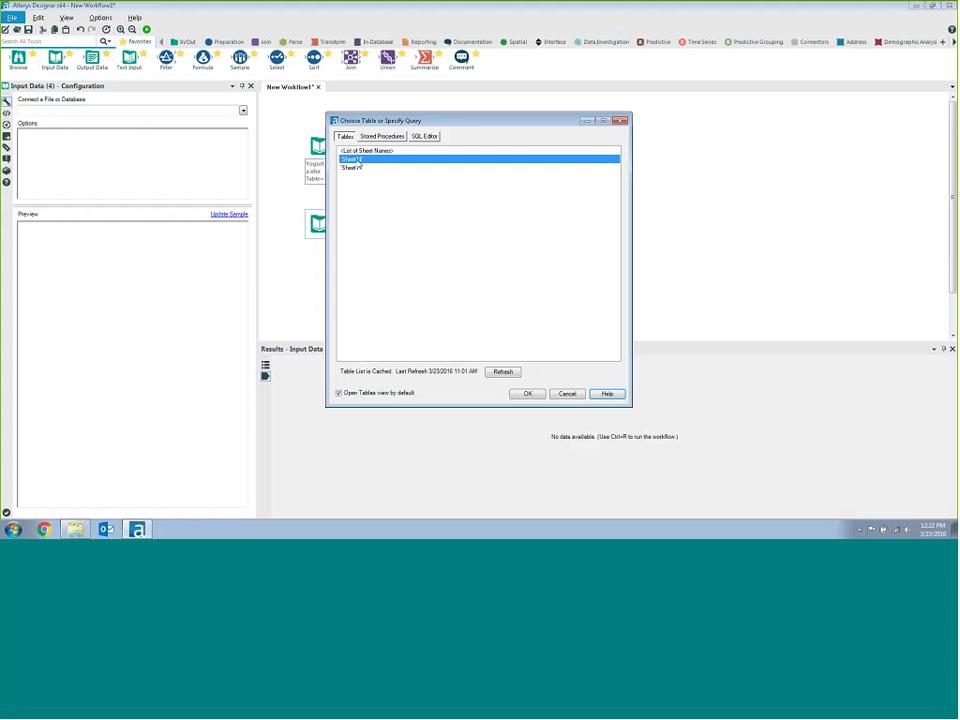
{"action": "left_click", "coordinate": [526, 394]}
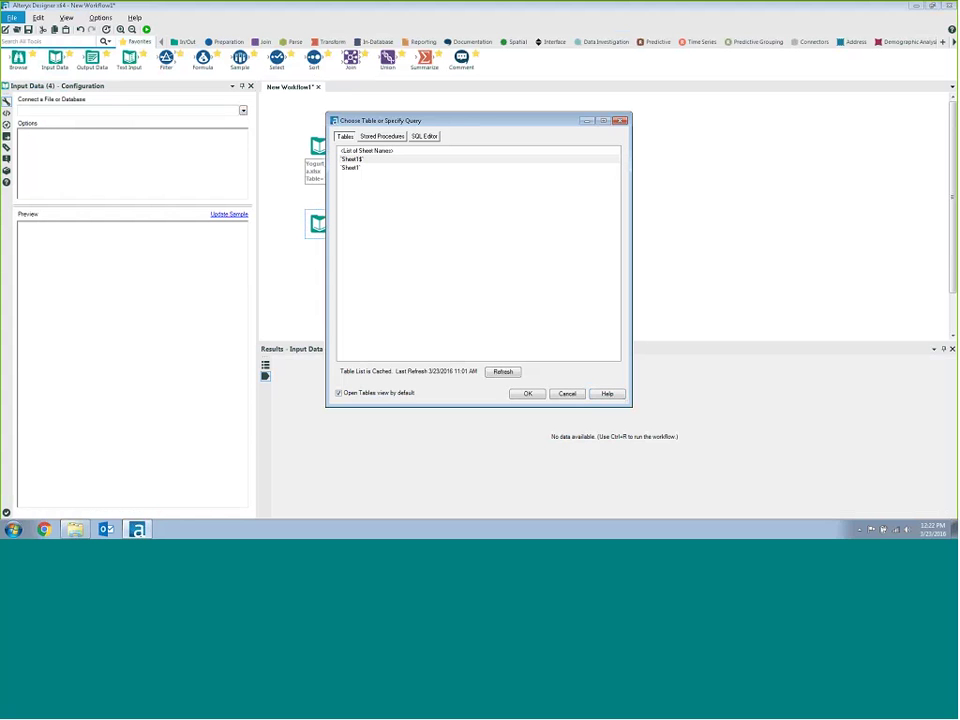
- Review the [Null]/AVG PRICE and Ahold USA Corp Total TA preview rows, then place a Sample tool after the pricing input
{"action": "left_click_drag", "start_coordinate": [257, 300], "coordinate": [307, 300]}
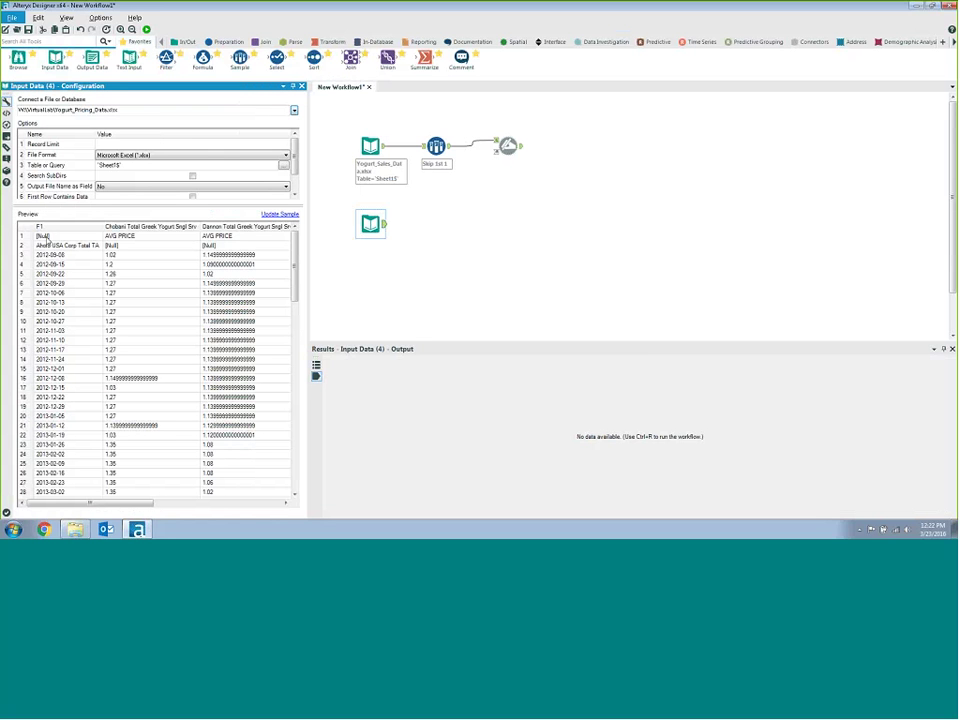
{"action": "left_click", "coordinate": [116, 236]}
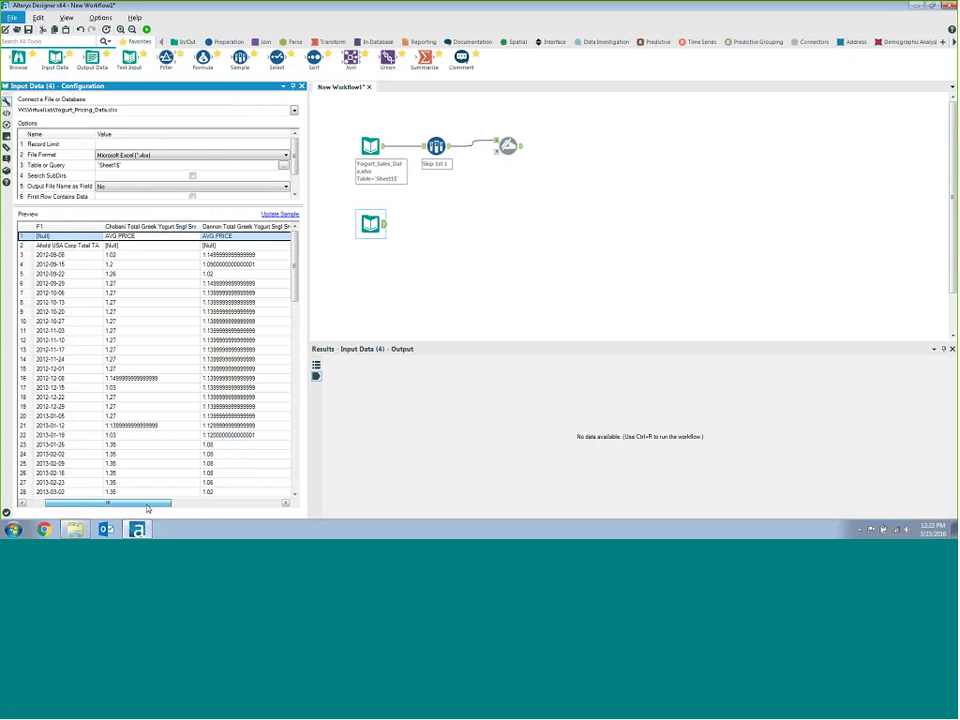
{"action": "mouse_move", "coordinate": [146, 506]}
{"action": "left_mouse_down"}
{"action": "mouse_move", "coordinate": [248, 497]}
{"action": "mouse_move", "coordinate": [137, 491]}
{"action": "left_mouse_up"}
{"action": "left_click", "coordinate": [57, 245]}
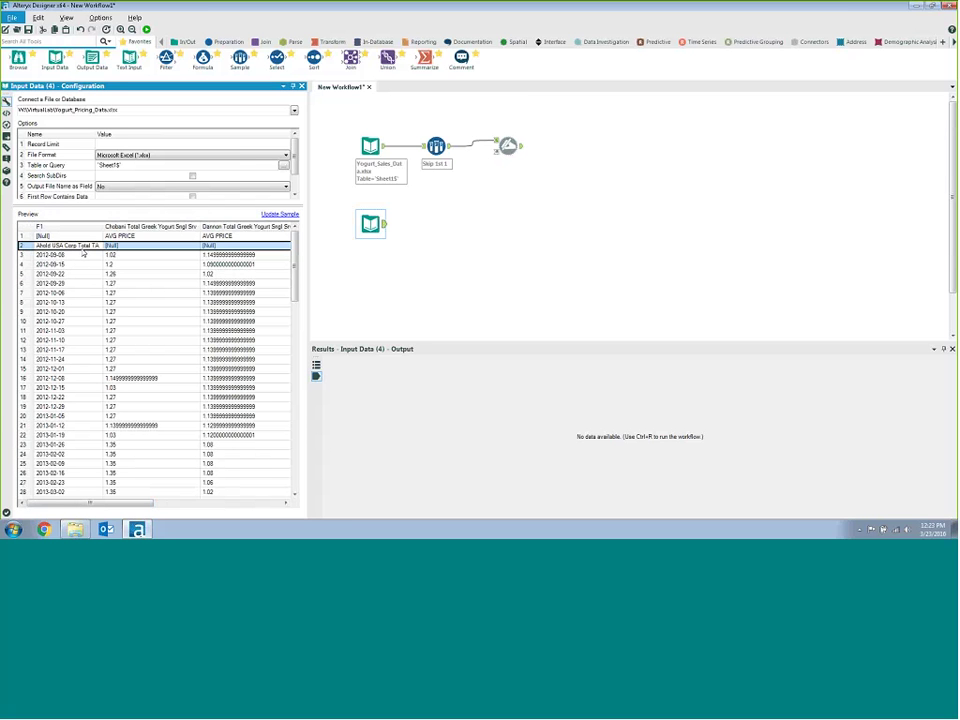
{"action": "left_click", "coordinate": [97, 237]}
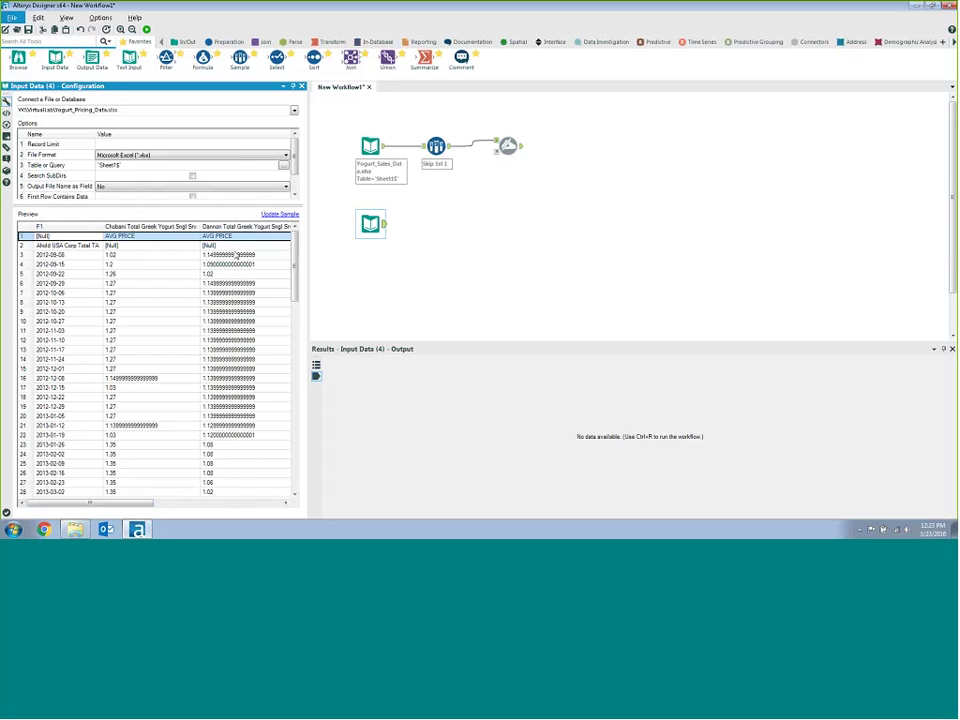
{"action": "left_click_drag", "start_coordinate": [240, 58], "coordinate": [436, 224]}
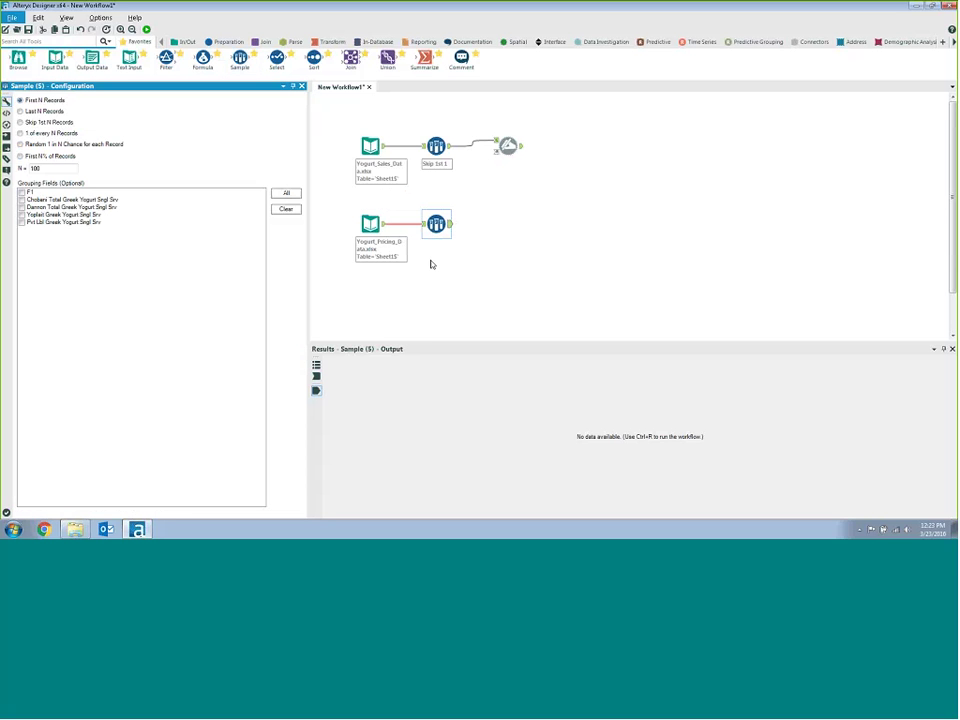
- Set the pricing Sample to skip the first 1 record and run with Ctrl+R, starting at Ahold USA Corp
{"action": "left_click", "coordinate": [21, 122]}
{"action": "double_click", "coordinate": [33, 168]}
{"action": "type", "text": "1"}
{"action": "key", "text": "ctrl+r"}
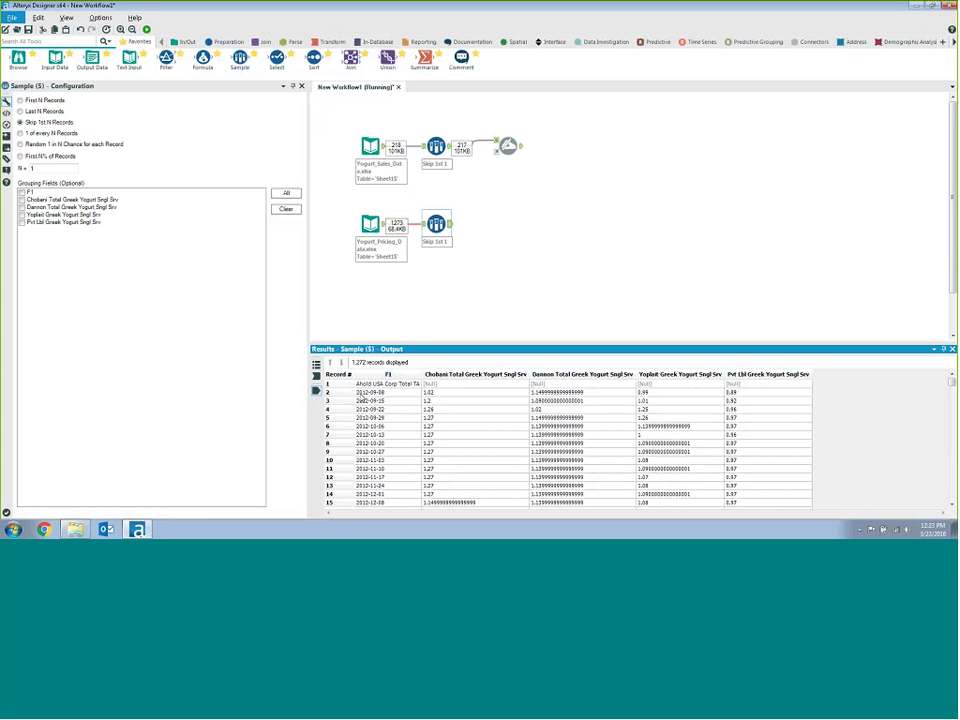
{"action": "left_click", "coordinate": [388, 384]}
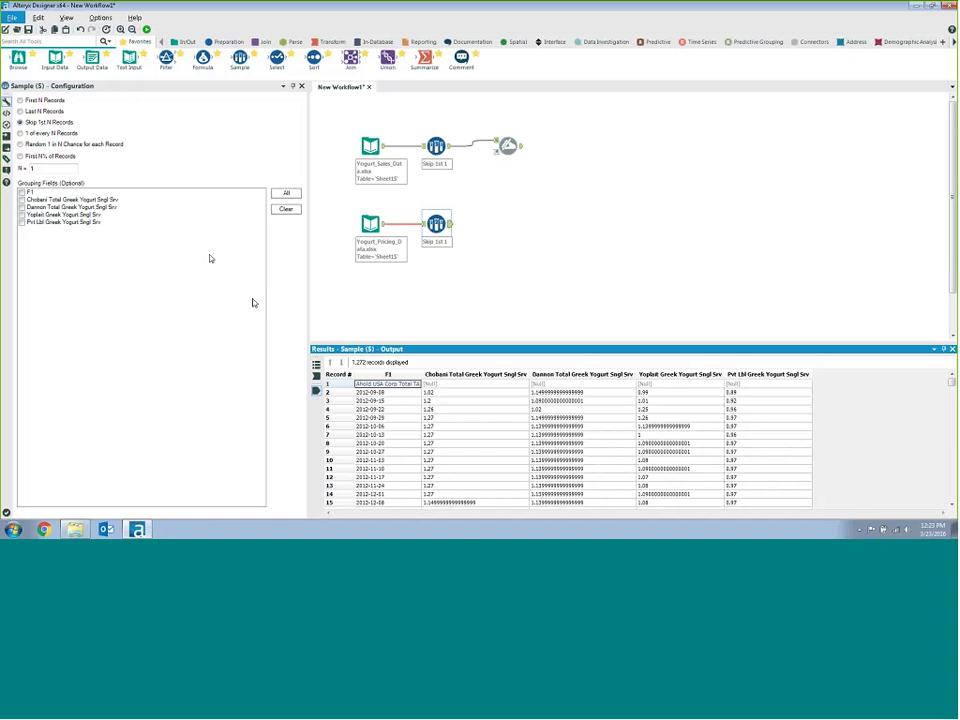
{"action": "left_click", "coordinate": [222, 42]}
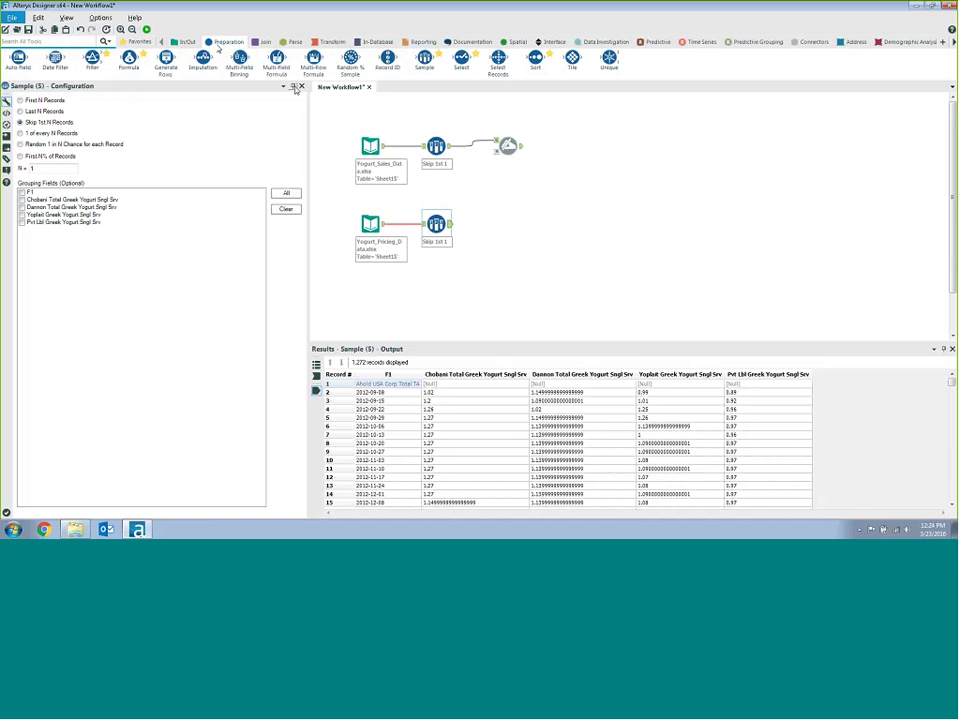
- Add a Multi-Row Formula after the pricing Sample creating a new V_String field named Store Brand
{"action": "mouse_move", "coordinate": [310, 62]}
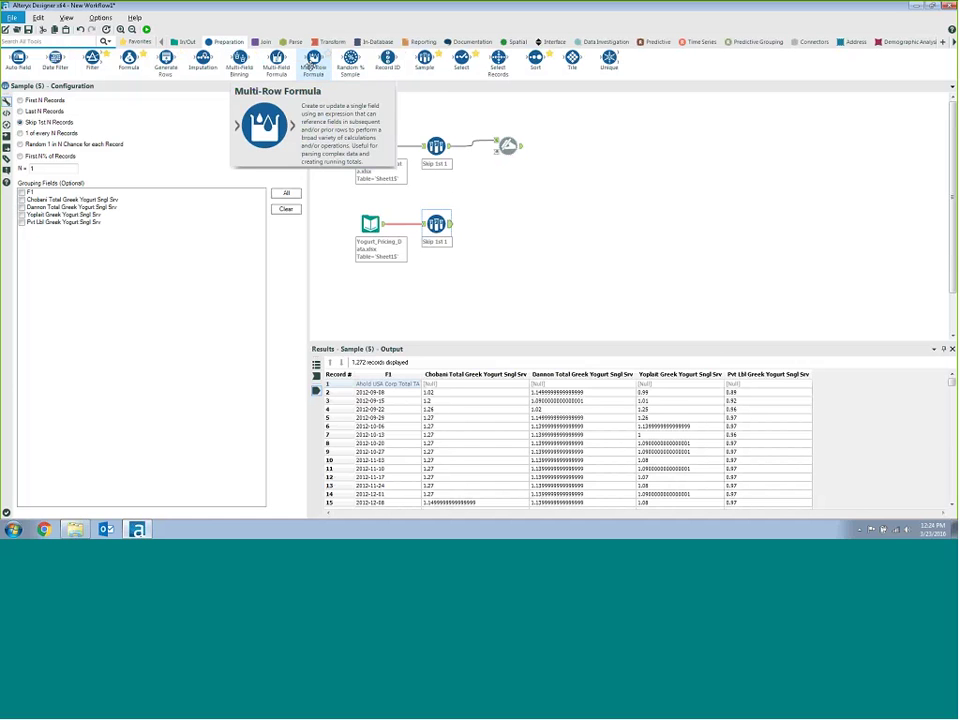
{"action": "left_click_drag", "start_coordinate": [310, 62], "coordinate": [502, 223]}
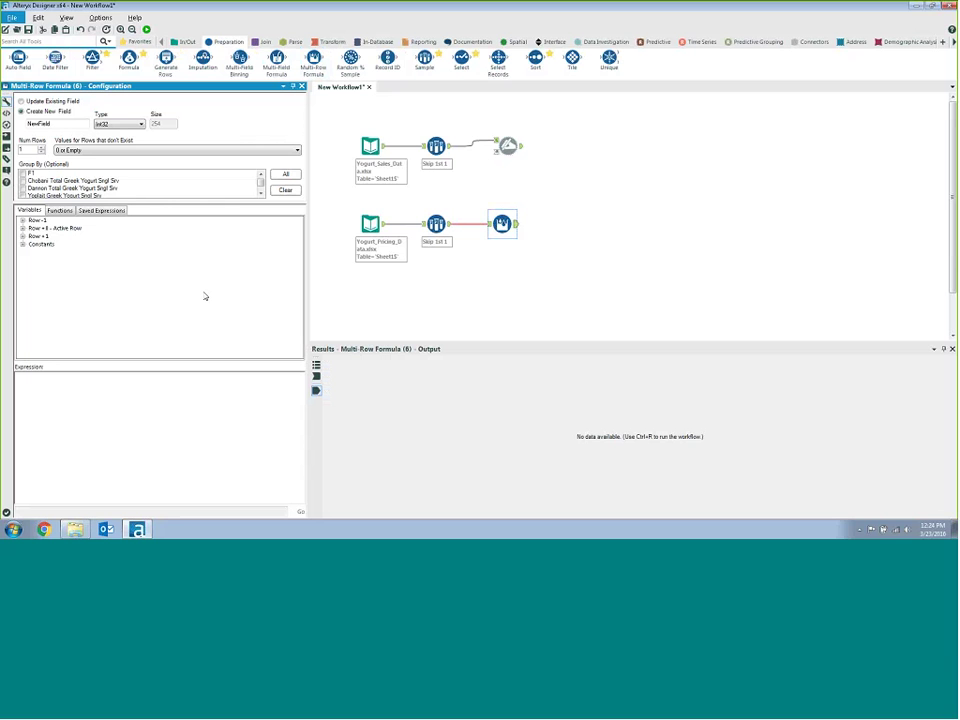
{"action": "double_click", "coordinate": [27, 124]}
{"action": "type", "text": "Store Brand"}
{"action": "left_click", "coordinate": [120, 124]}
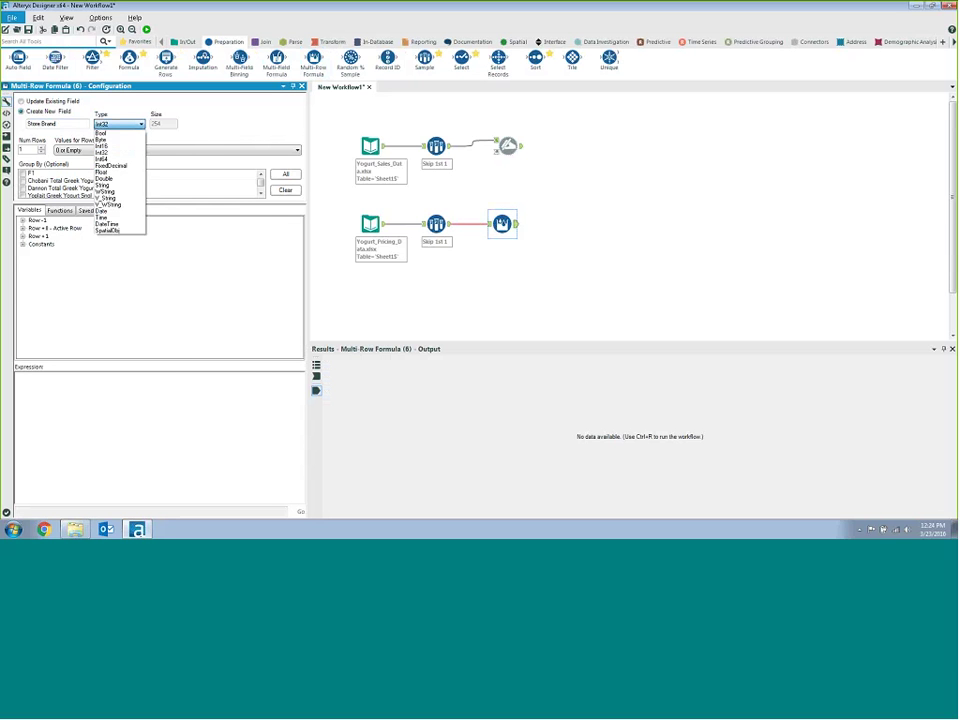
{"action": "left_click", "coordinate": [108, 197]}
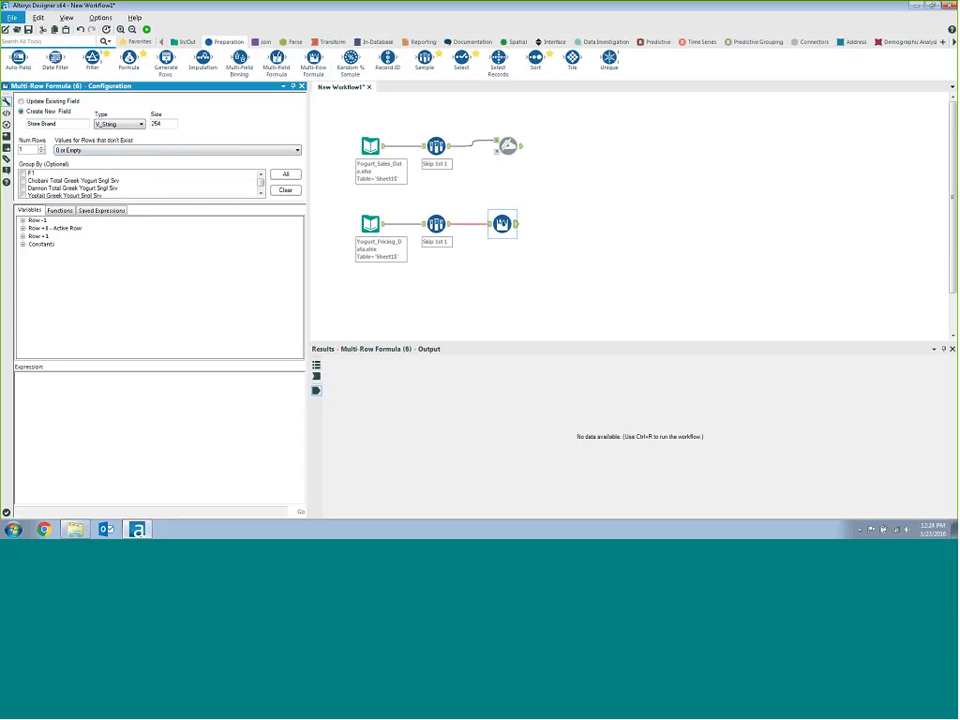
- Browse the active and previous row variables and the incoming pricing data
{"action": "left_click", "coordinate": [22, 228]}
{"action": "left_click", "coordinate": [45, 252]}
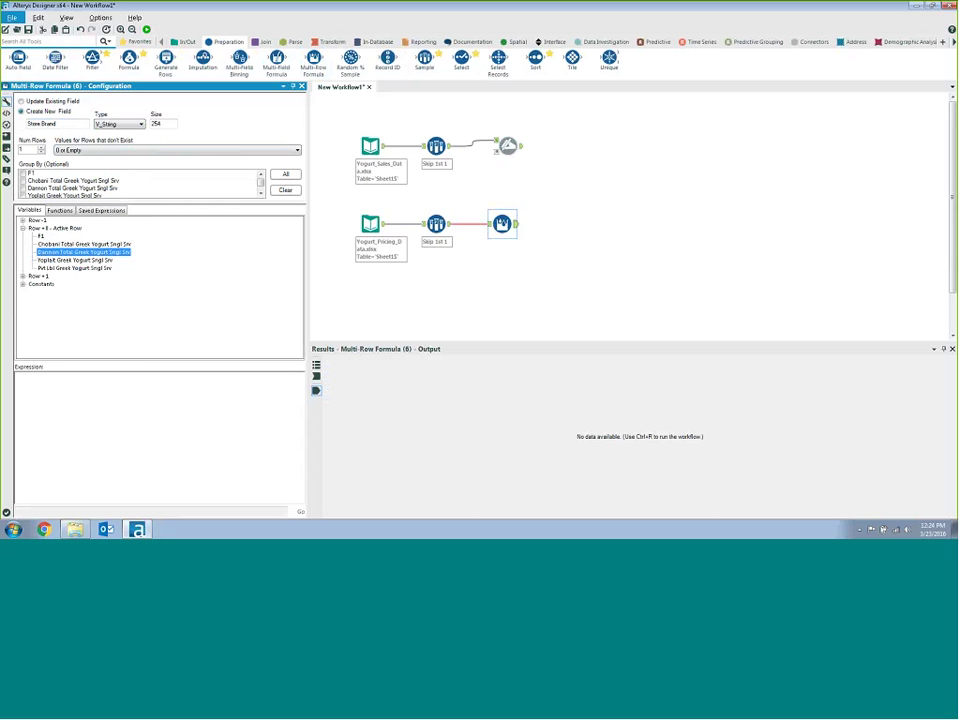
{"action": "left_click", "coordinate": [489, 223]}
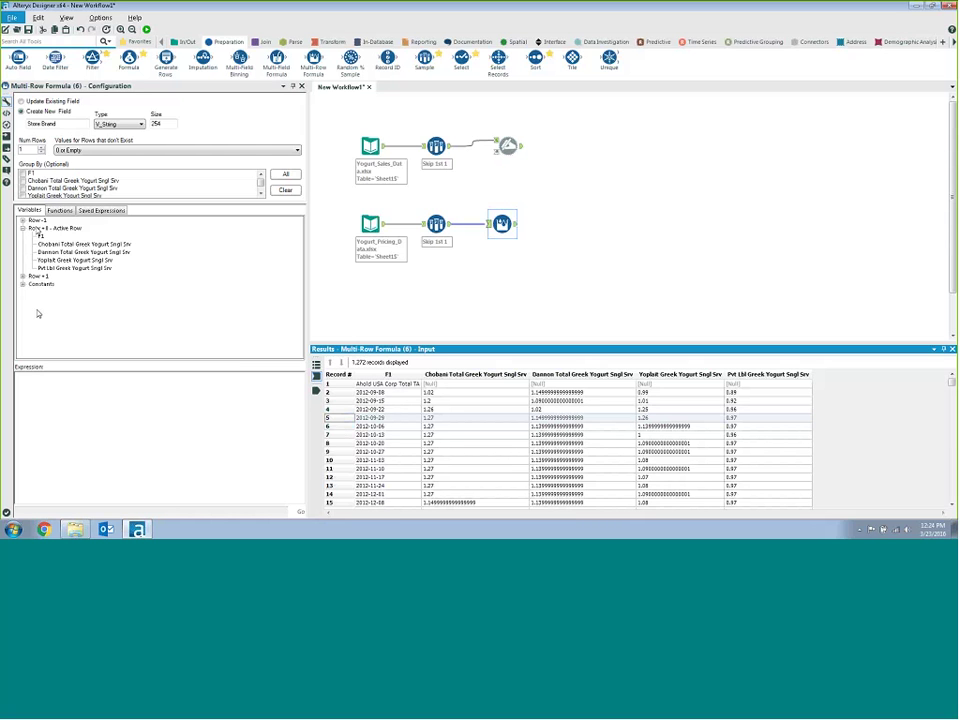
{"action": "left_click", "coordinate": [22, 220]}
{"action": "left_click", "coordinate": [84, 299]}
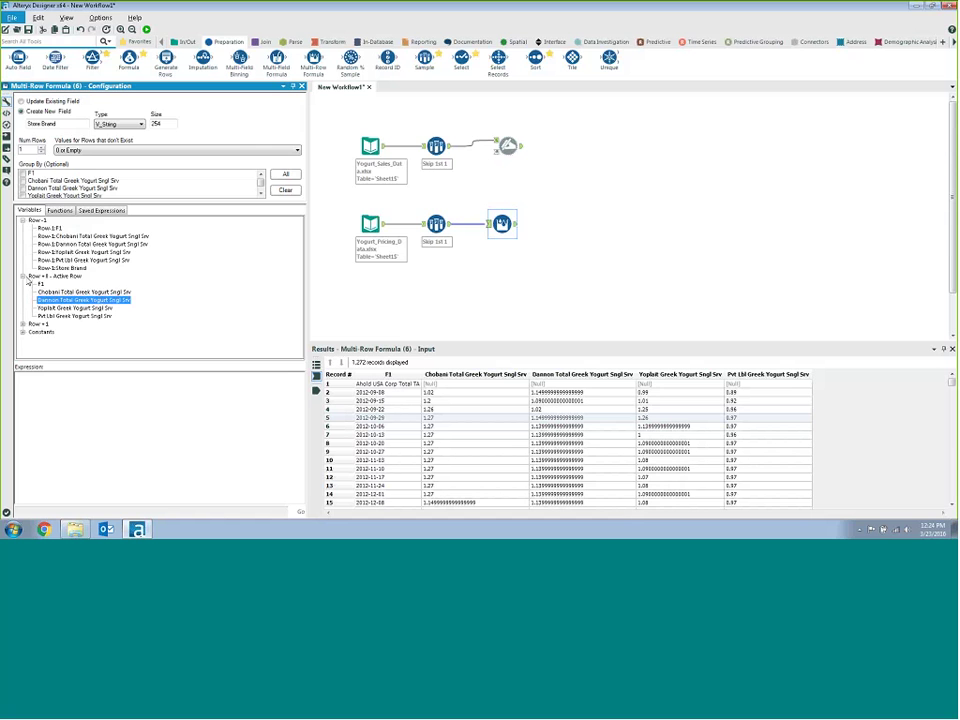
{"action": "left_click", "coordinate": [59, 210]}
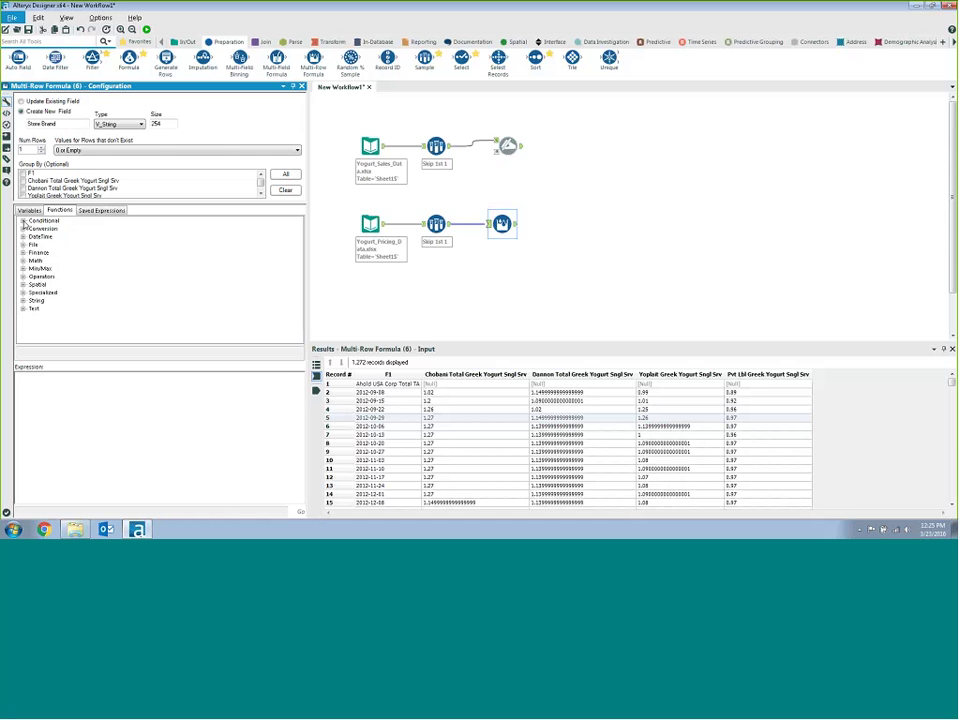
- Insert an IF THEN ELSE template with condition ISNULL([Chobani Total Greek Yogurt Sngl Srv])
{"action": "left_click", "coordinate": [23, 221]}
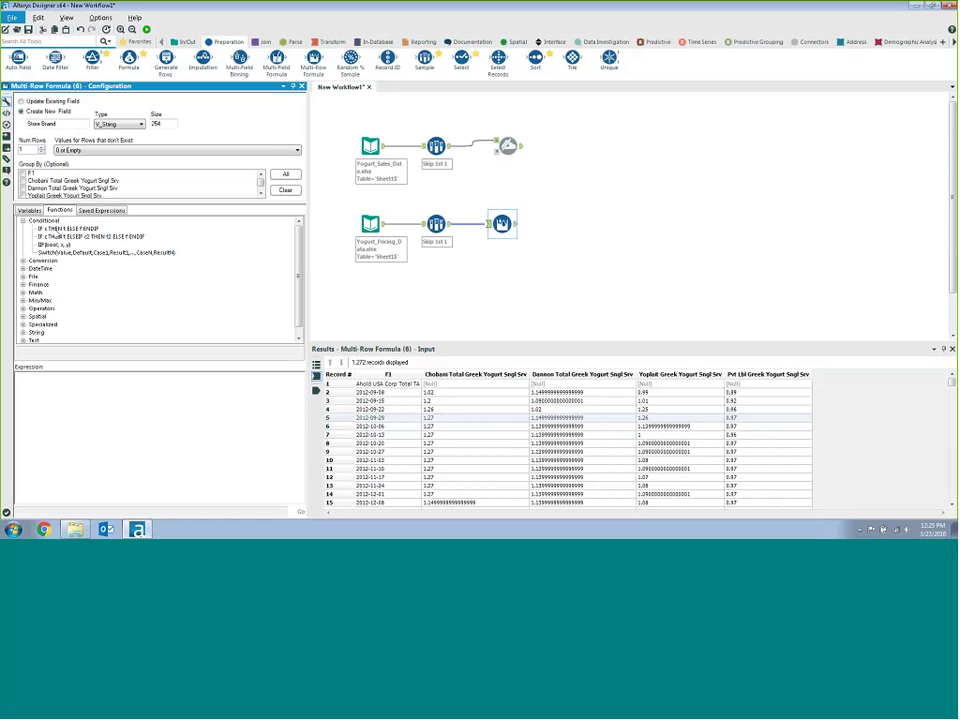
{"action": "double_click", "coordinate": [59, 230]}
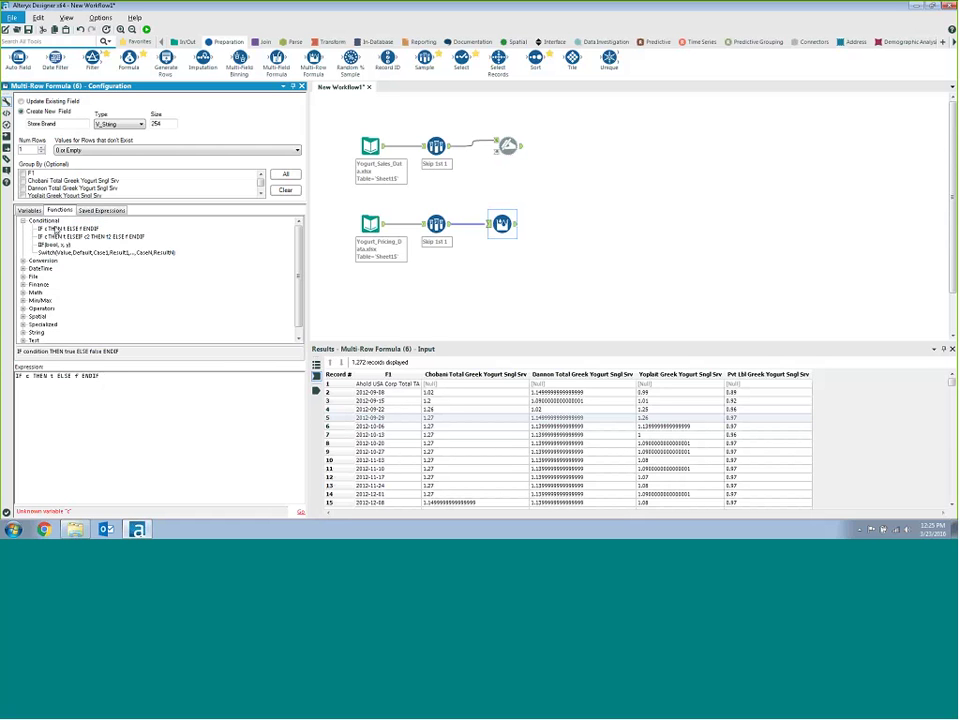
{"action": "left_click_drag", "start_coordinate": [100, 376], "coordinate": [39, 377]}
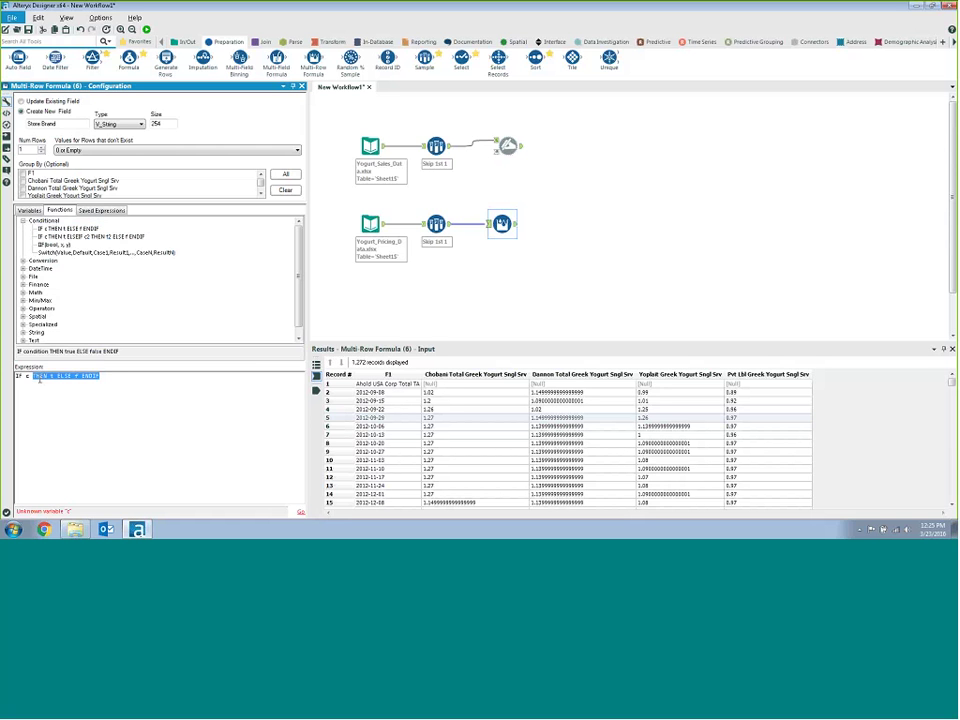
{"action": "left_click", "coordinate": [22, 220]}
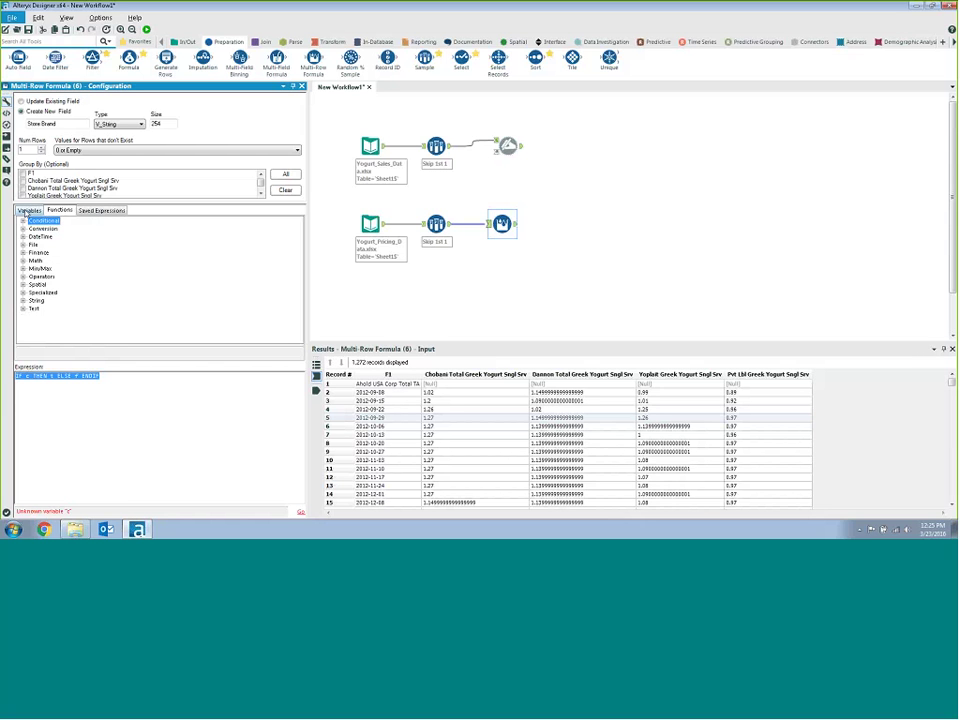
{"action": "left_click", "coordinate": [23, 212]}
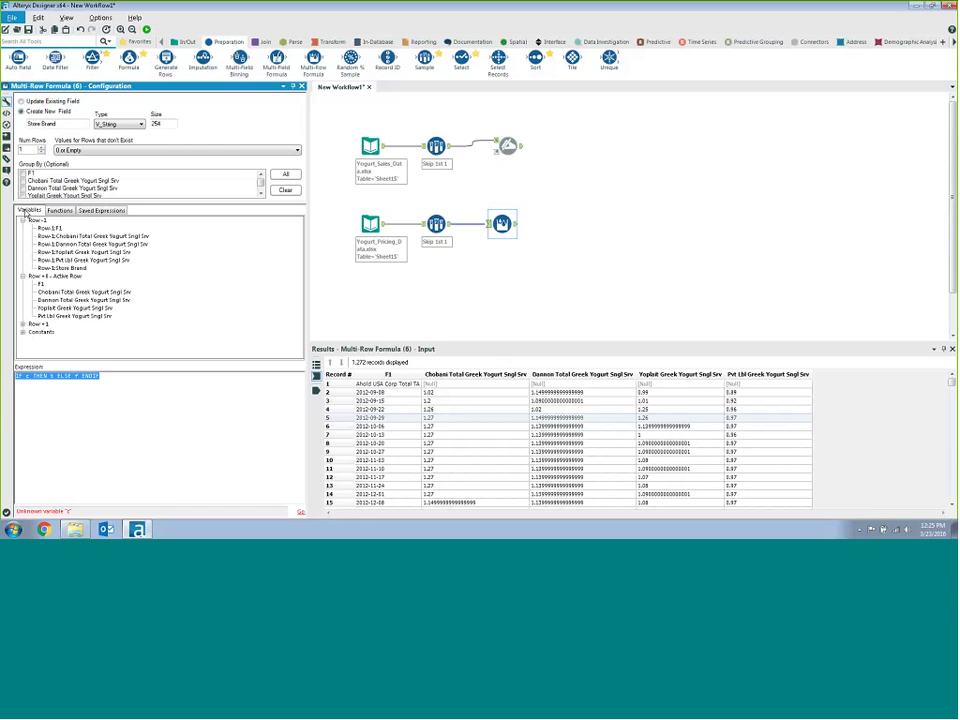
{"action": "left_click", "coordinate": [46, 402]}
{"action": "key", "text": "BackSpace"}
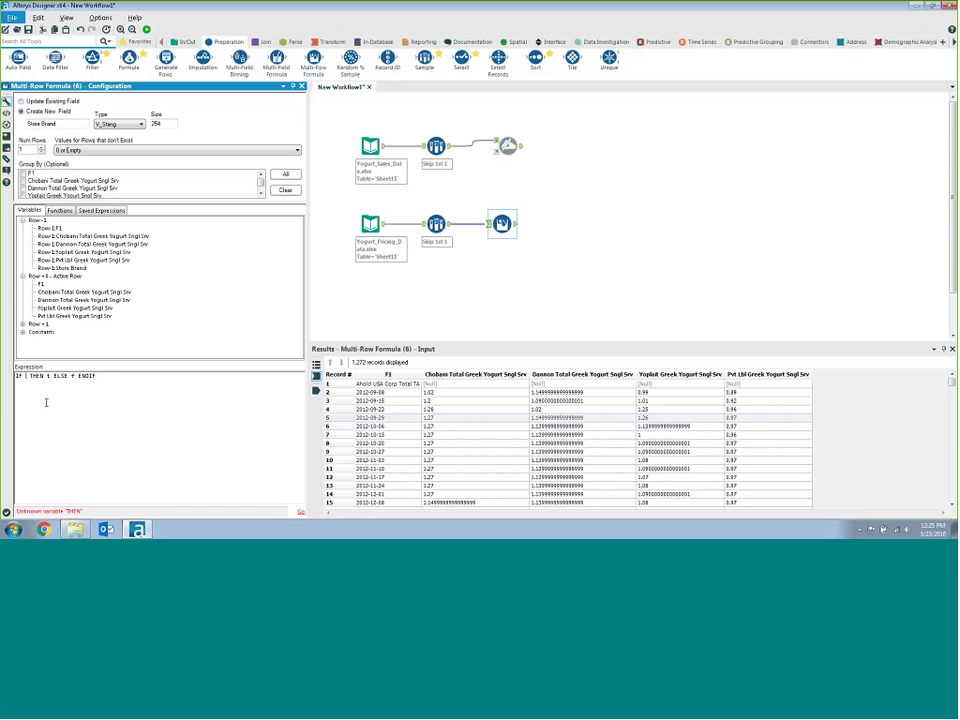
{"action": "type", "text": "ISNULL()"}
{"action": "double_click", "coordinate": [60, 291]}
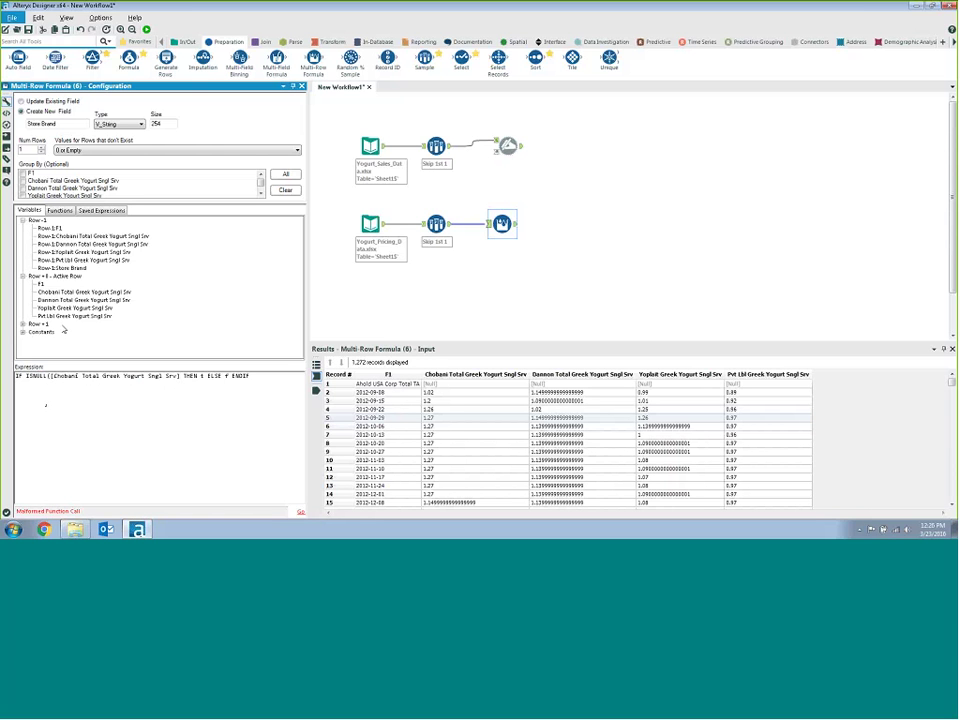
{"action": "type", "text": ")"}
- Replace the THEN result with the [F1] field and check the first F1 value
{"action": "left_click", "coordinate": [205, 377]}
{"action": "type", "text": "t"}
{"action": "double_click", "coordinate": [205, 377]}
{"action": "double_click", "coordinate": [41, 284]}
{"action": "left_click", "coordinate": [363, 384]}
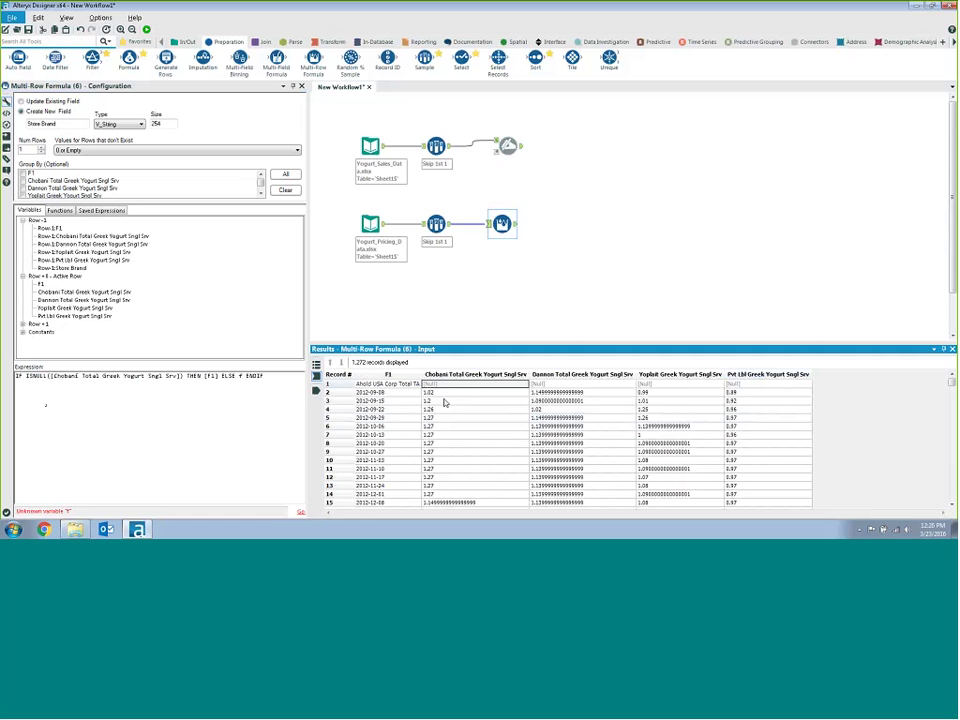
- Inspect record 54's F1 store name and null yogurt cells in the Results grid
{"action": "scroll", "coordinate": [446, 410], "scroll_direction": "down", "scroll_amount": 2}
{"action": "scroll", "coordinate": [446, 415], "scroll_direction": "down", "scroll_amount": 15}
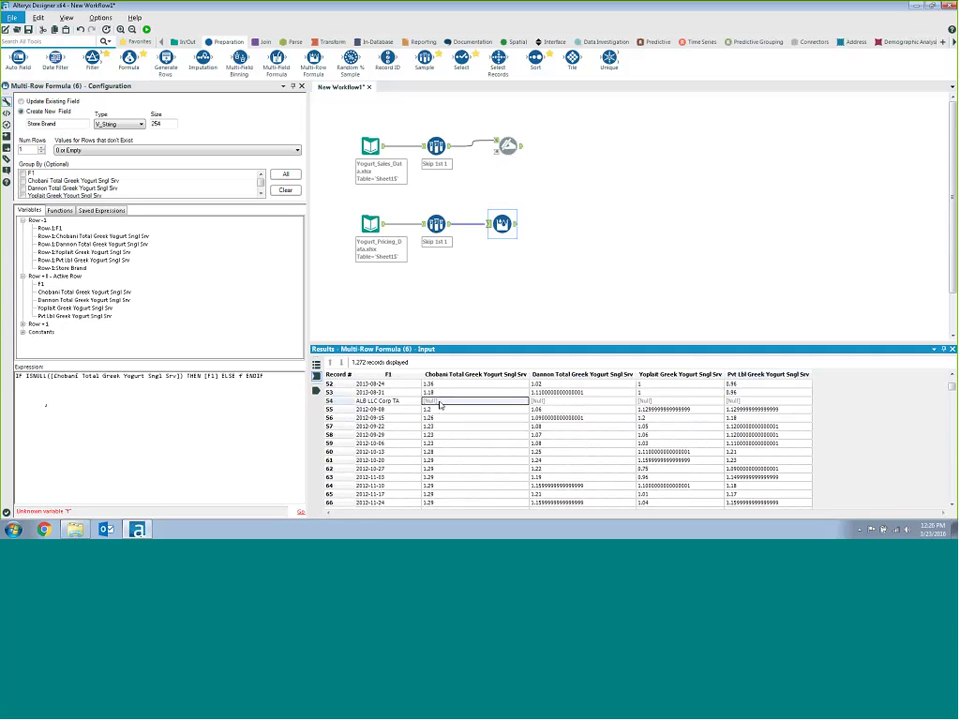
{"action": "left_click", "coordinate": [579, 410]}
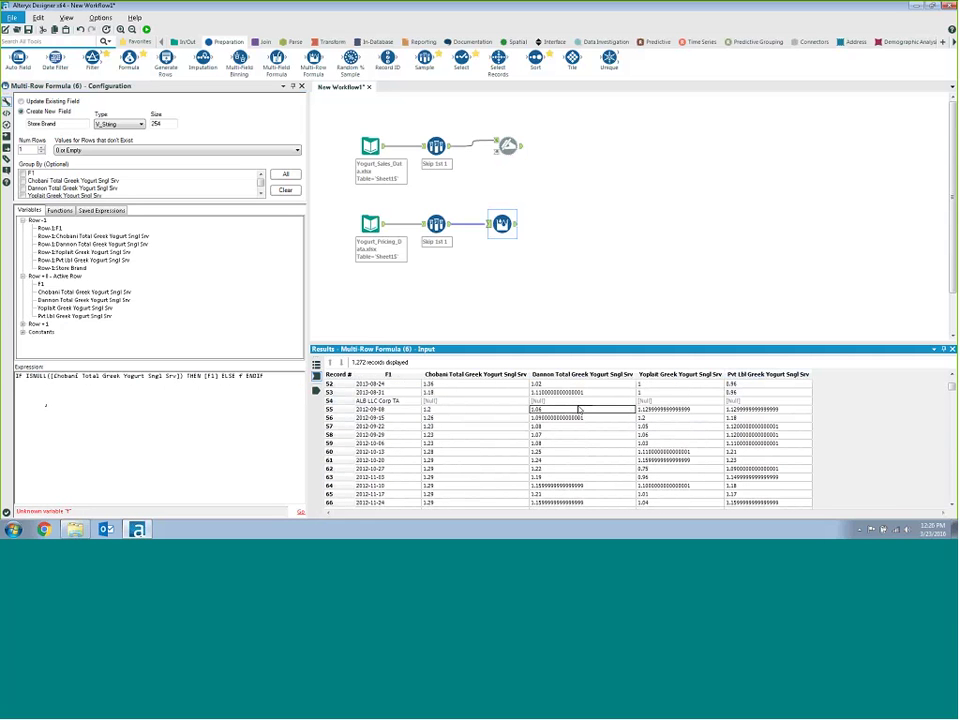
{"action": "left_click", "coordinate": [644, 401]}
{"action": "key", "text": "Right"}
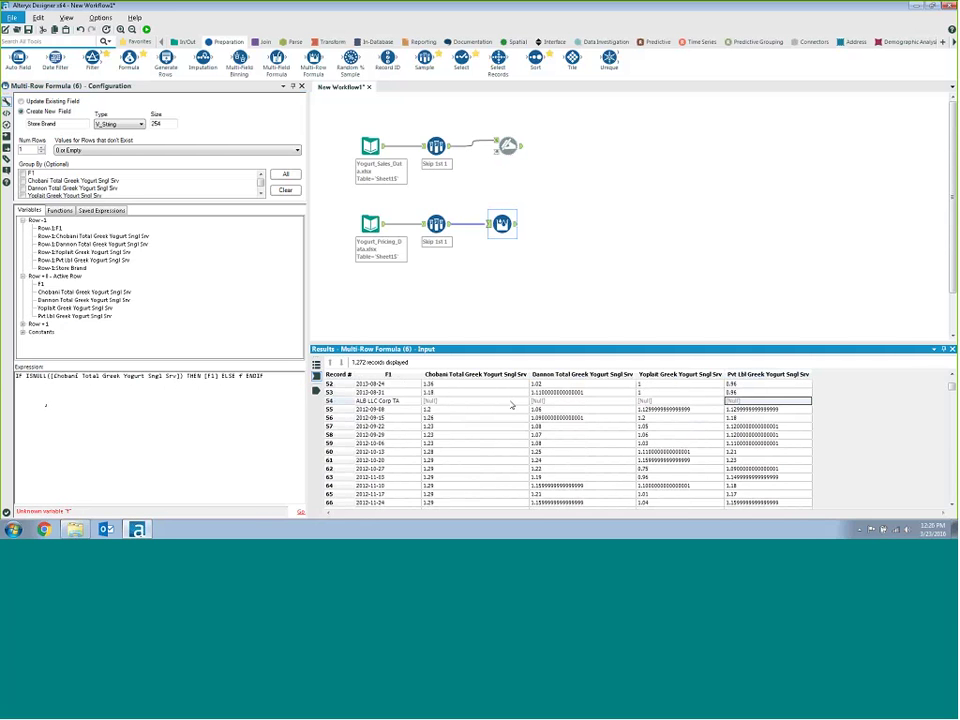
{"action": "key", "text": "Left"}
{"action": "key", "text": "Left"}
{"action": "key", "text": "Left"}
{"action": "key", "text": "Left"}
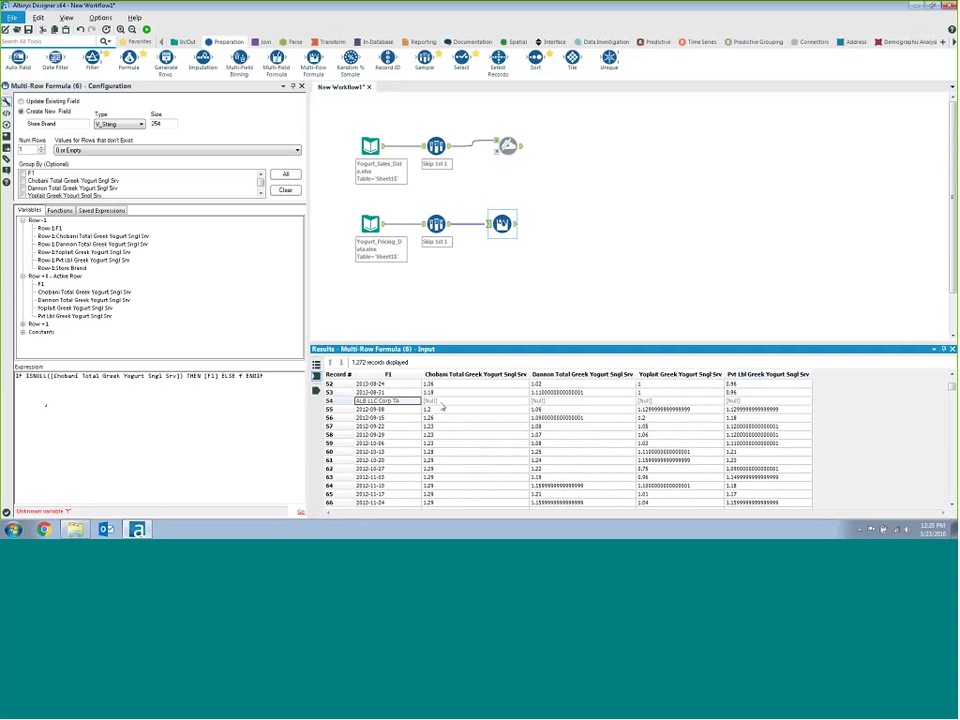
{"action": "left_click", "coordinate": [435, 402]}
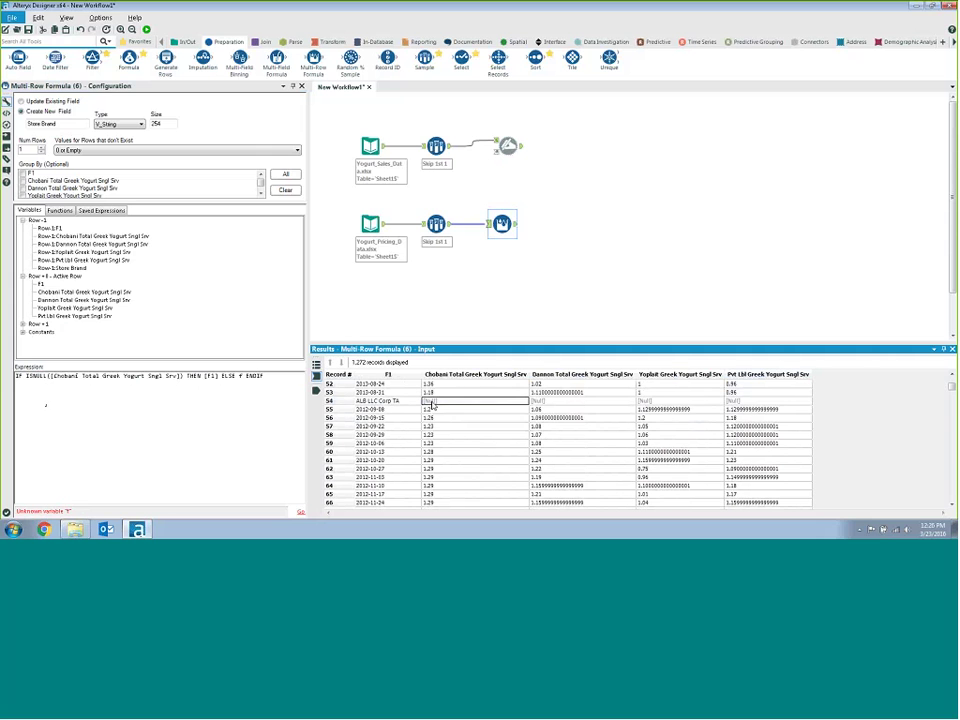
{"action": "left_click", "coordinate": [411, 402]}
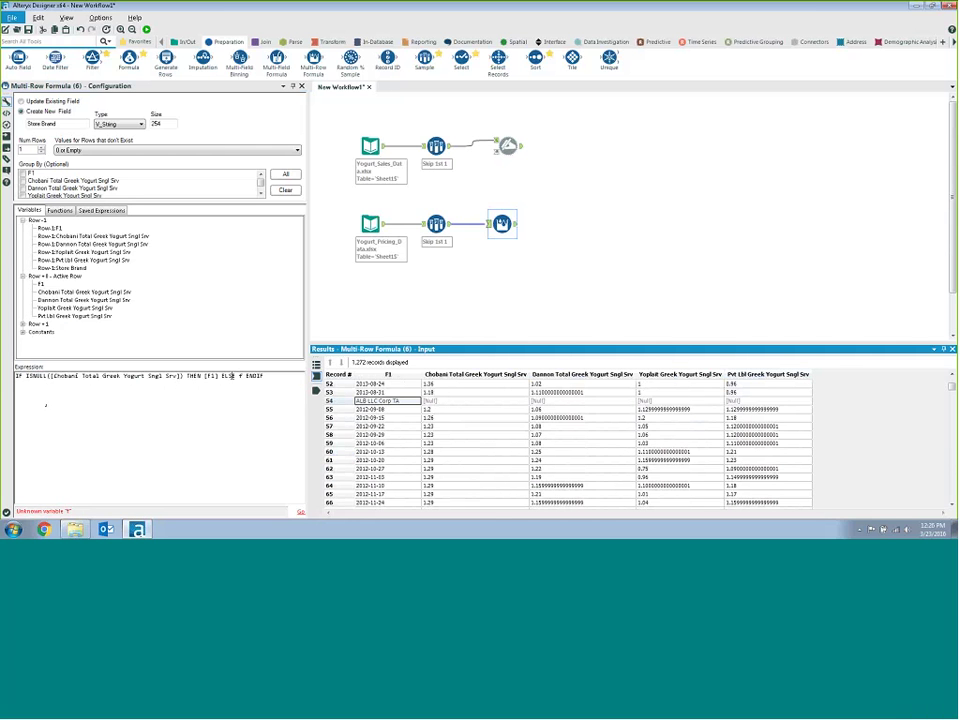
{"action": "left_click", "coordinate": [450, 401]}
- Replace the stray T after ELSE with [Row-1:F1] and recheck rows 54–55
{"action": "left_click", "coordinate": [240, 376]}
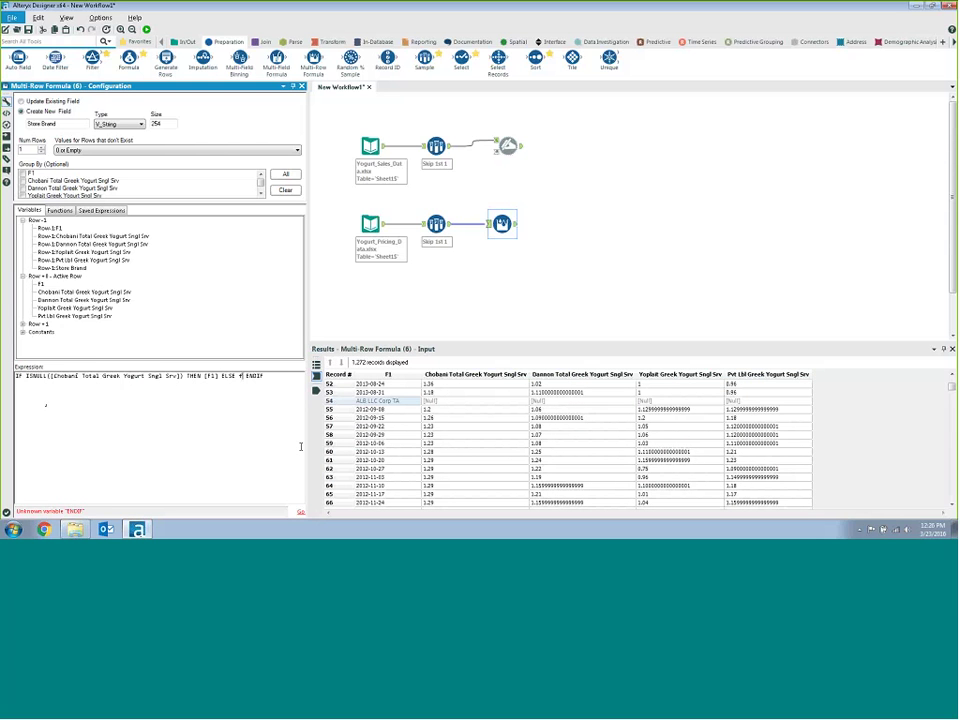
{"action": "key", "text": "BackSpace"}
{"action": "double_click", "coordinate": [52, 229]}
{"action": "left_click", "coordinate": [442, 410]}
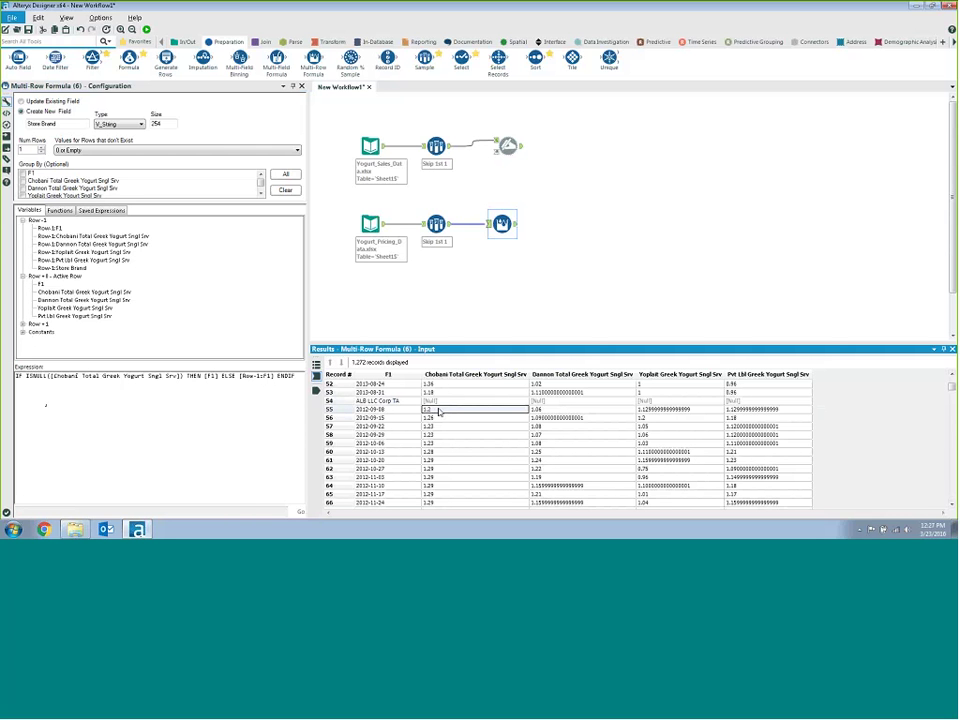
{"action": "left_click", "coordinate": [403, 402]}
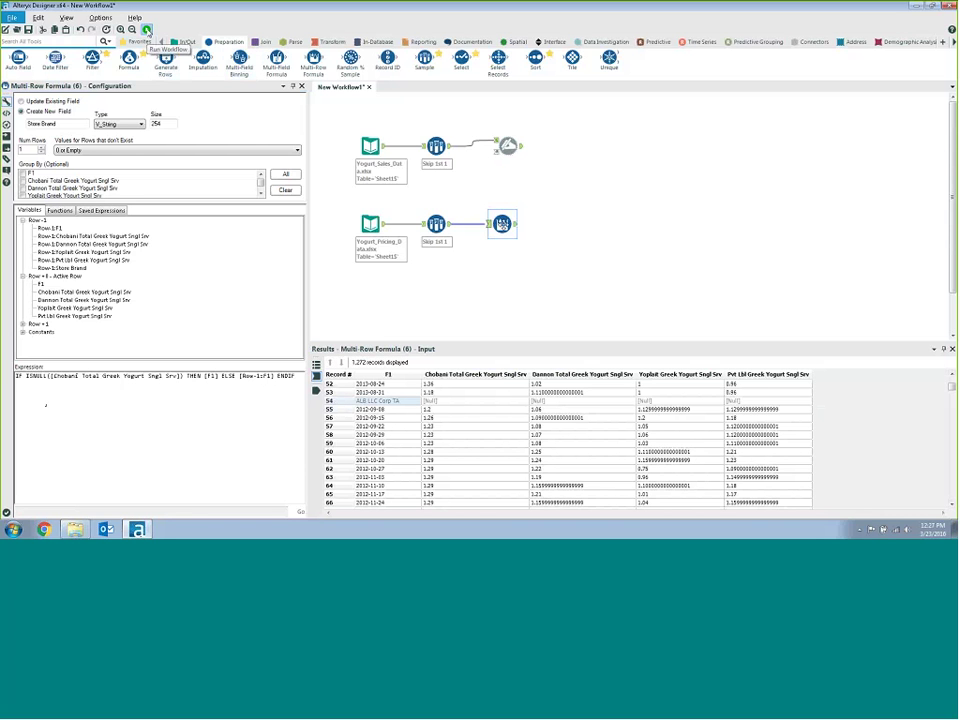
- Change the ELSE branch to [Row-1:Store Brand] and rerun the workflow
{"action": "left_click", "coordinate": [146, 29]}
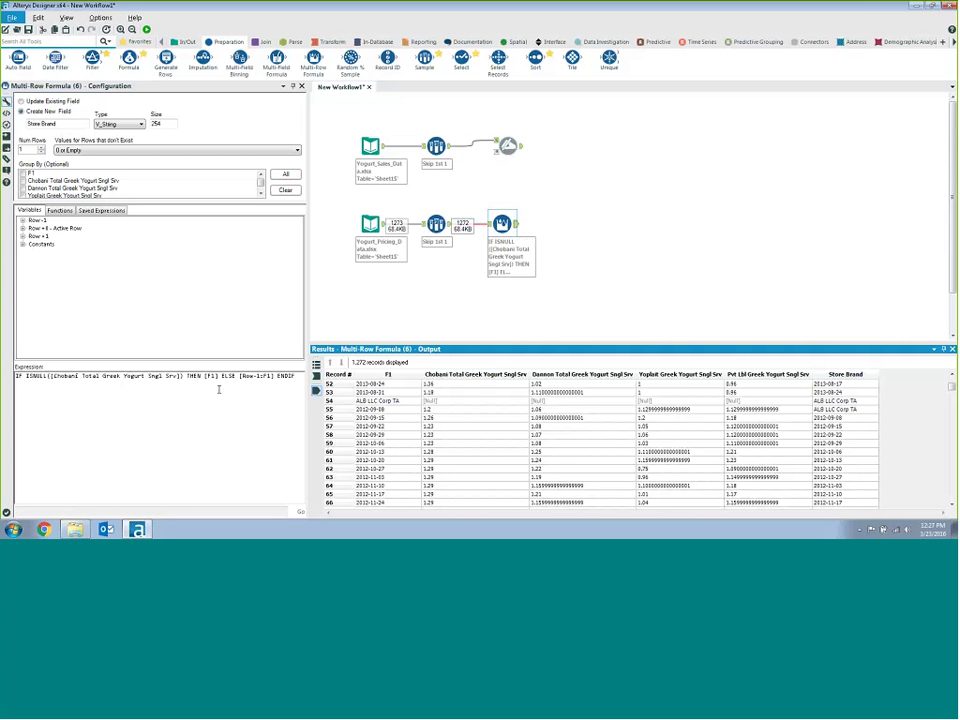
{"action": "left_click", "coordinate": [268, 376]}
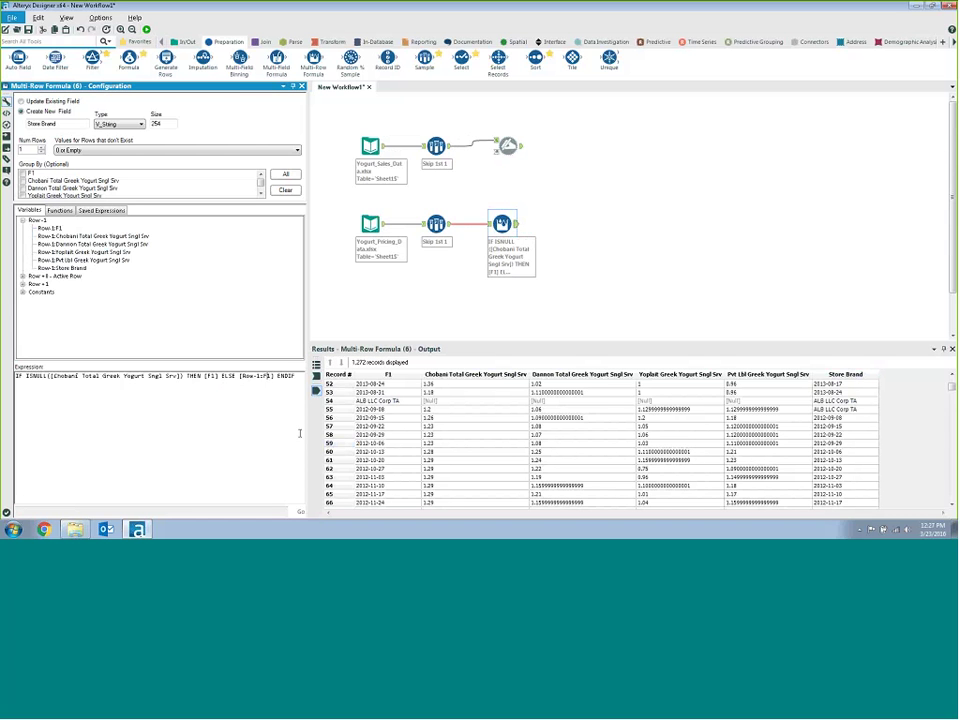
{"action": "key", "text": "BackSpace"}
{"action": "key", "text": "BackSpace"}
{"action": "key", "text": "BackSpace"}
{"action": "key", "text": "BackSpace"}
{"action": "key", "text": "BackSpace"}
{"action": "key", "text": "BackSpace"}
{"action": "key", "text": "BackSpace"}
{"action": "key", "text": "BackSpace"}
{"action": "type", "text": "ow-1:Store Brand]"}
{"action": "left_click", "coordinate": [146, 29]}
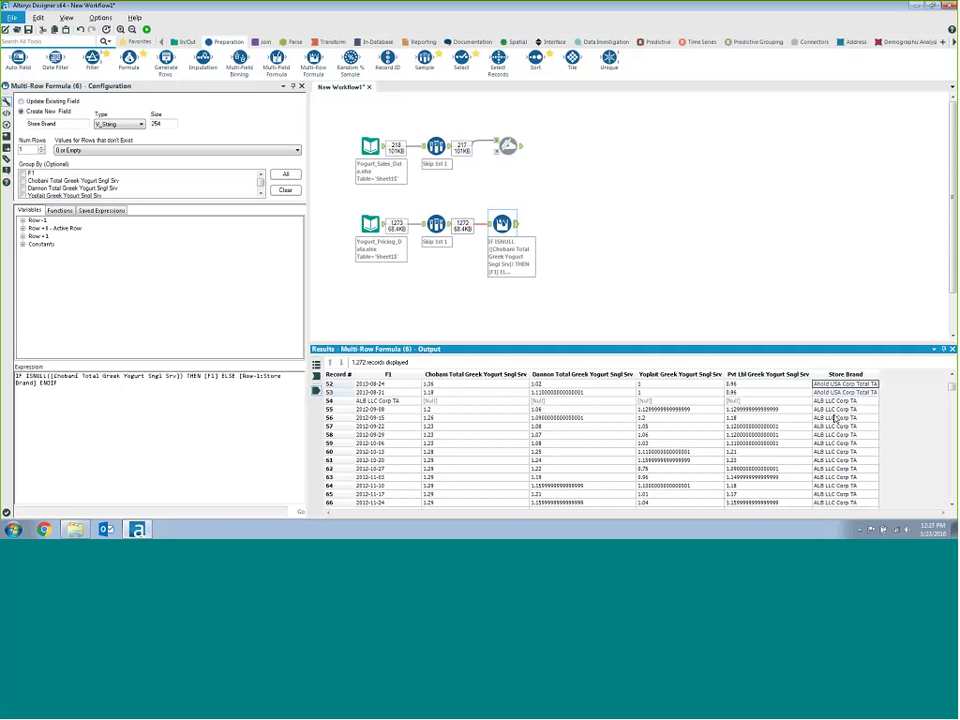
- Check Store Brand values from row 54 onward against the F1 store names
{"action": "left_click_drag", "start_coordinate": [845, 400], "coordinate": [845, 505]}
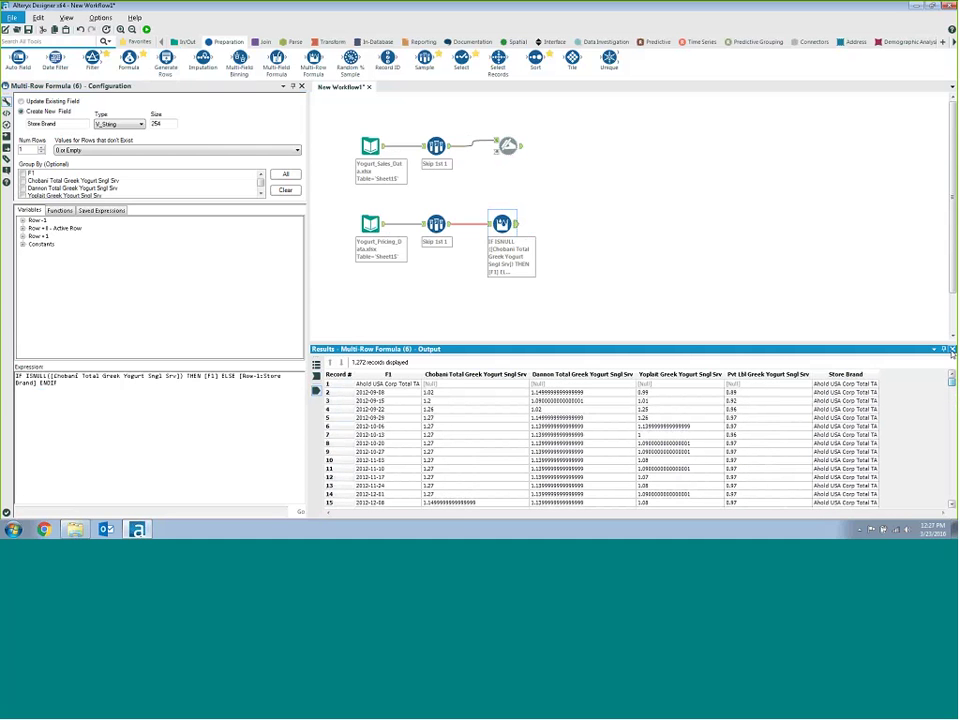
{"action": "scroll", "coordinate": [823, 404], "scroll_direction": "up", "scroll_amount": 15}
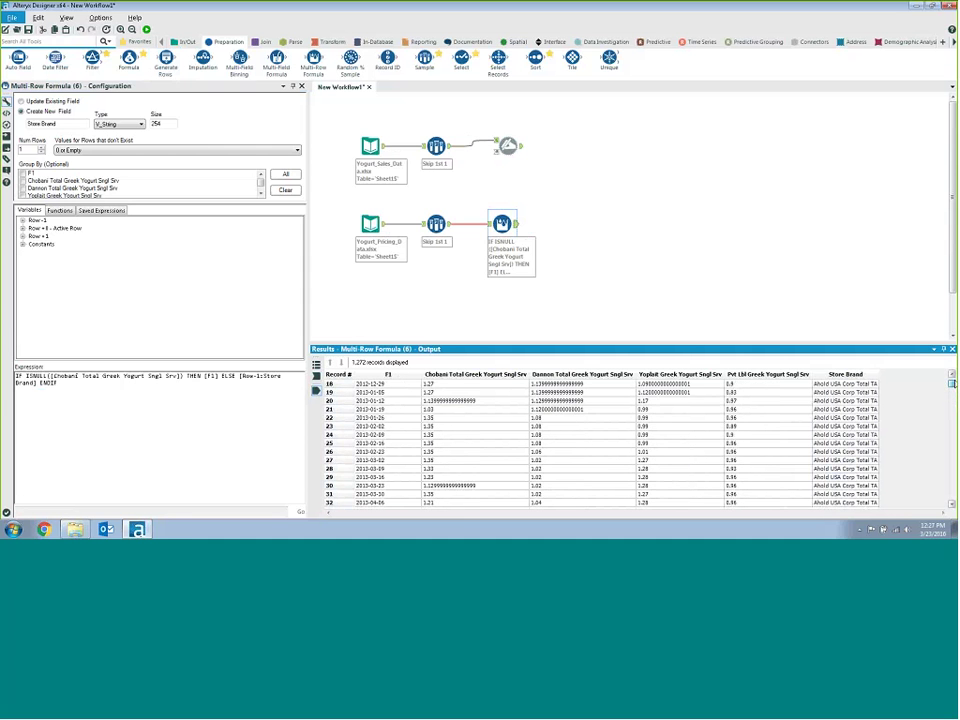
{"action": "left_click", "coordinate": [356, 384]}
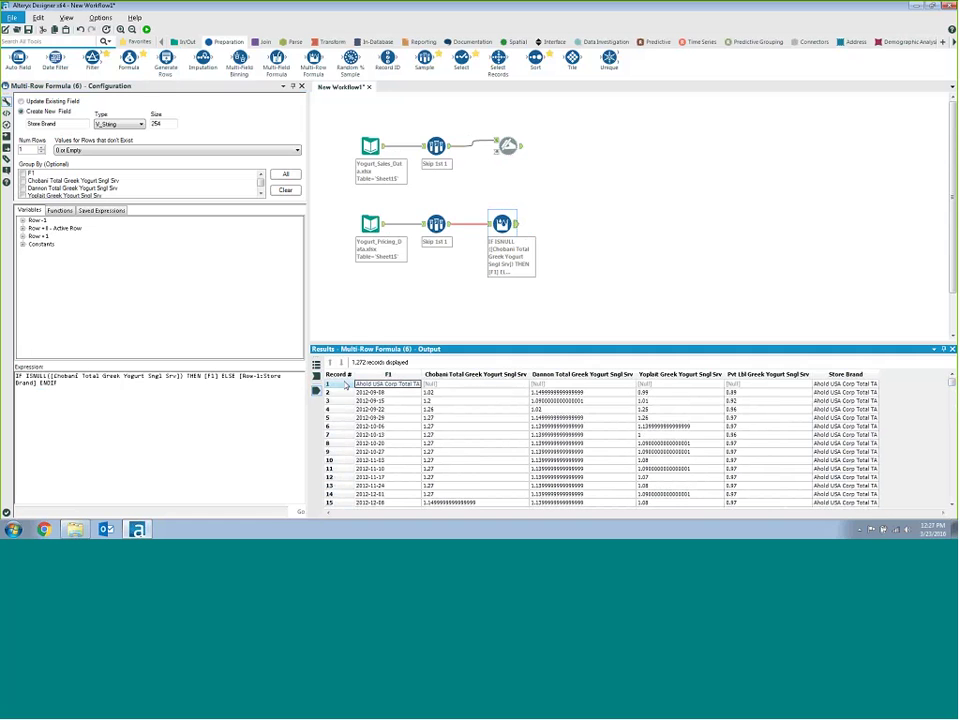
{"action": "left_click", "coordinate": [398, 374]}
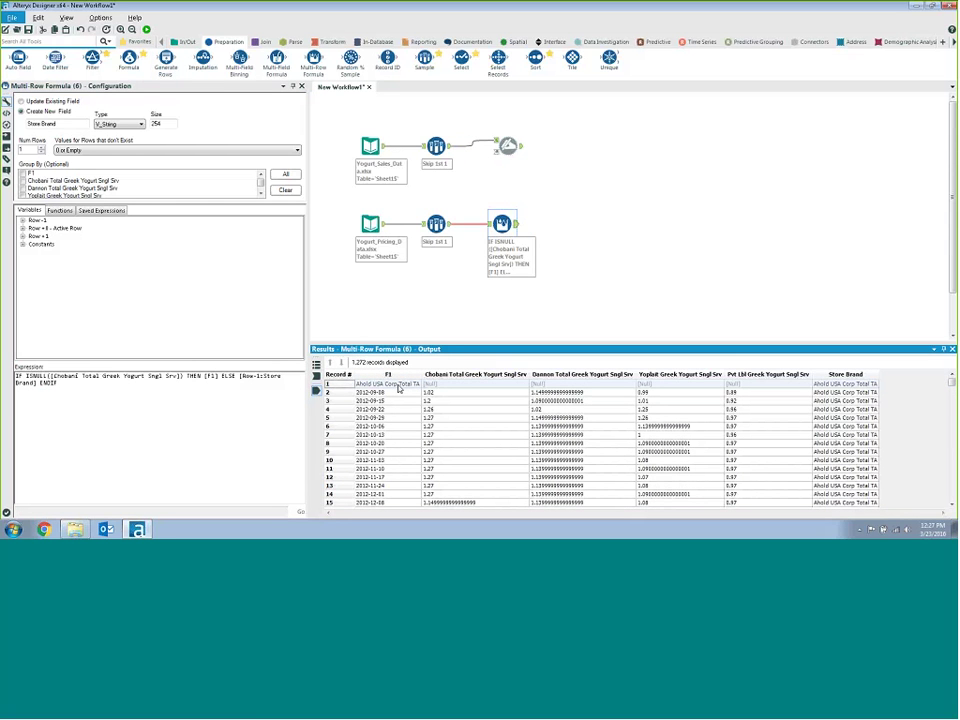
{"action": "left_click", "coordinate": [390, 384]}
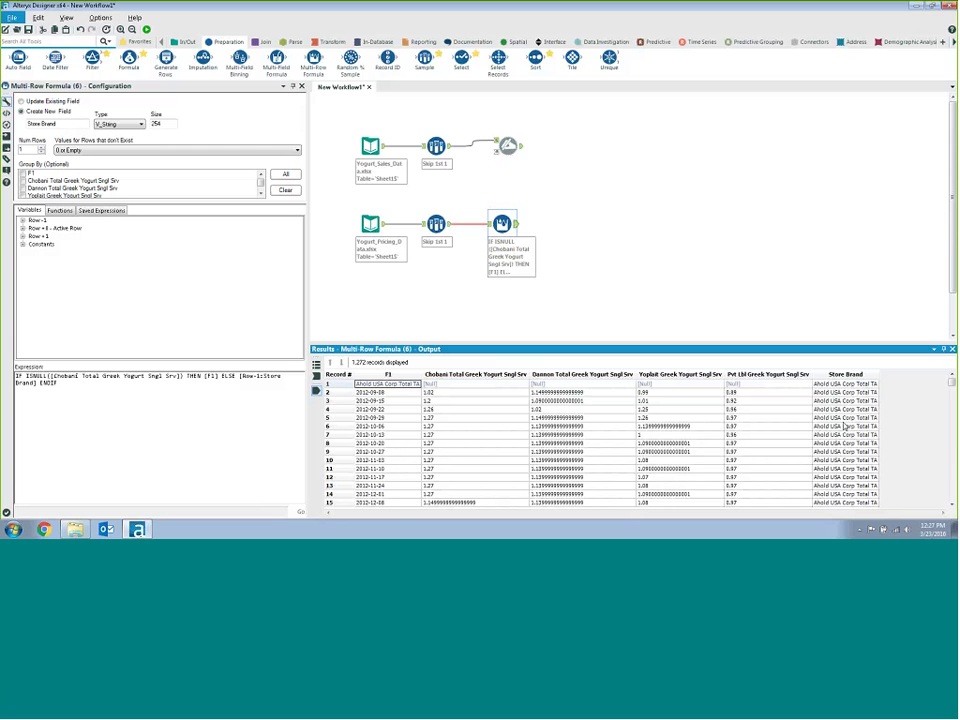
{"action": "mouse_move", "coordinate": [416, 389]}
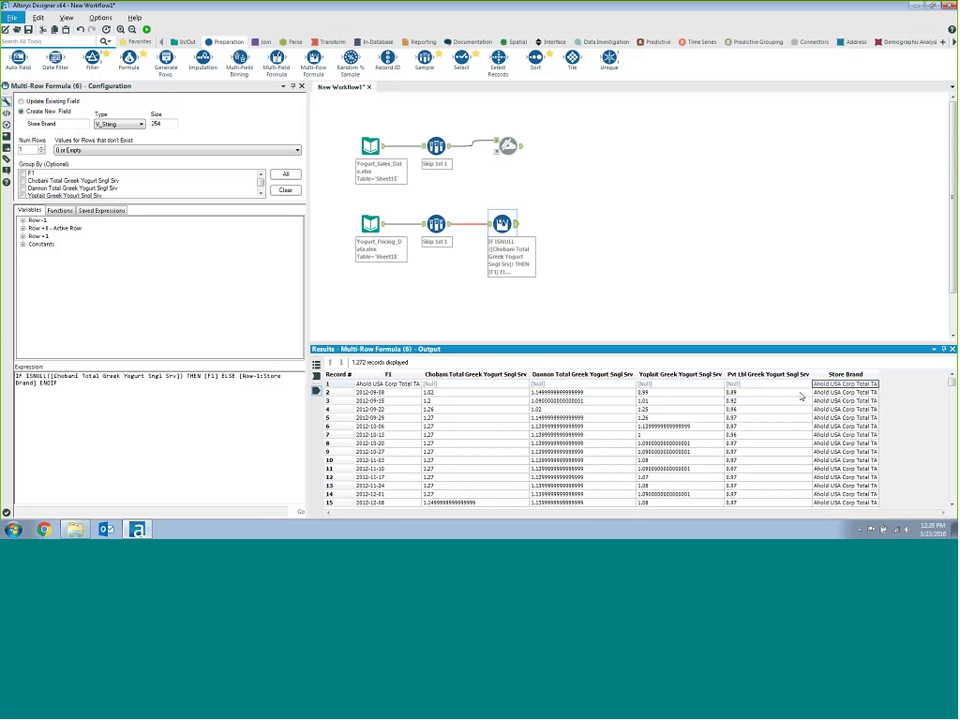
- Add a Filter tool after the Multi-Row Formula, picking F1 and switching to Custom Filter
{"action": "left_click_drag", "start_coordinate": [91, 58], "coordinate": [561, 225]}
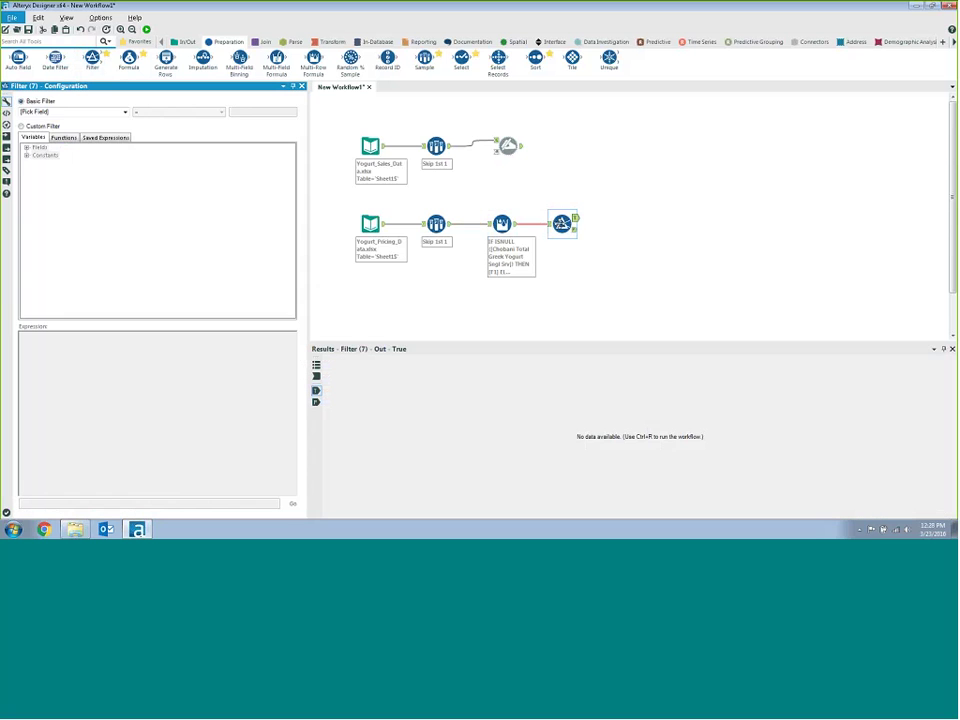
{"action": "left_click", "coordinate": [125, 112]}
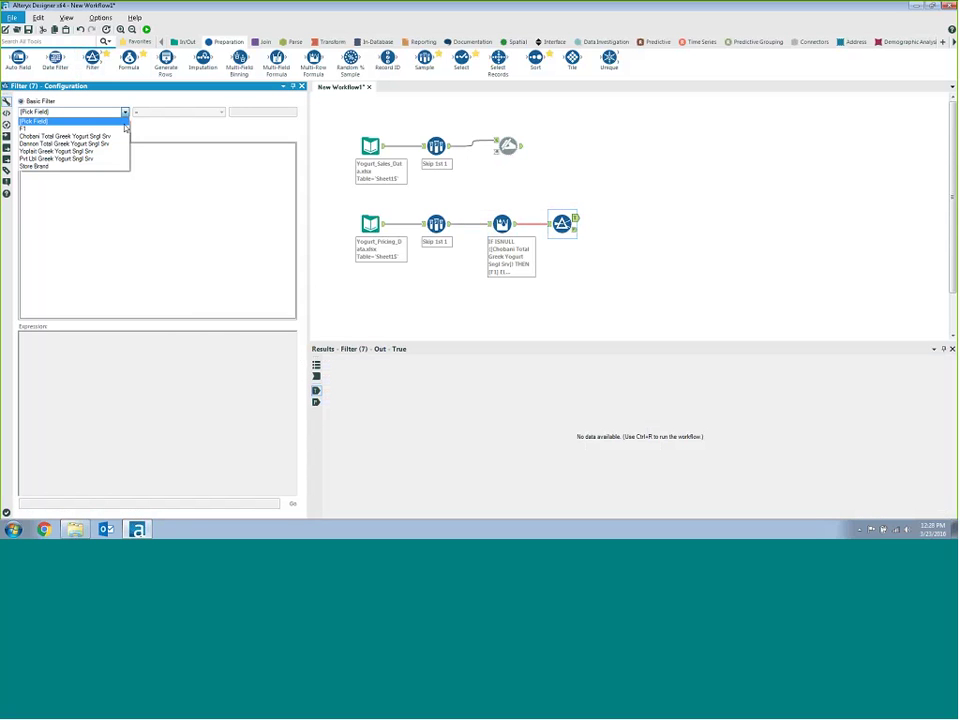
{"action": "left_click", "coordinate": [124, 131]}
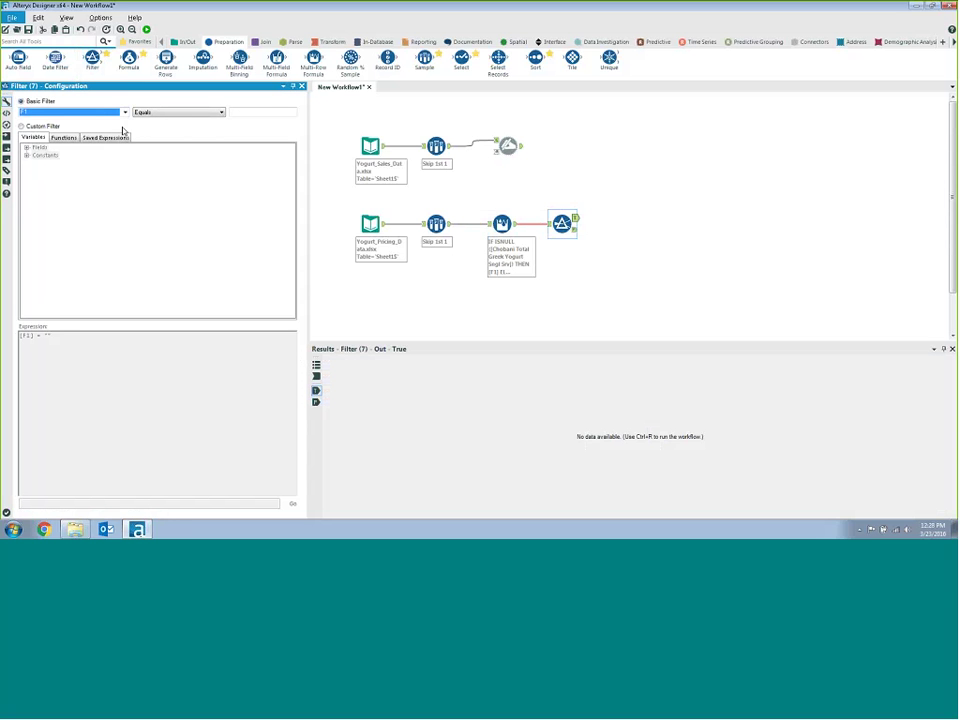
{"action": "left_click", "coordinate": [21, 126]}
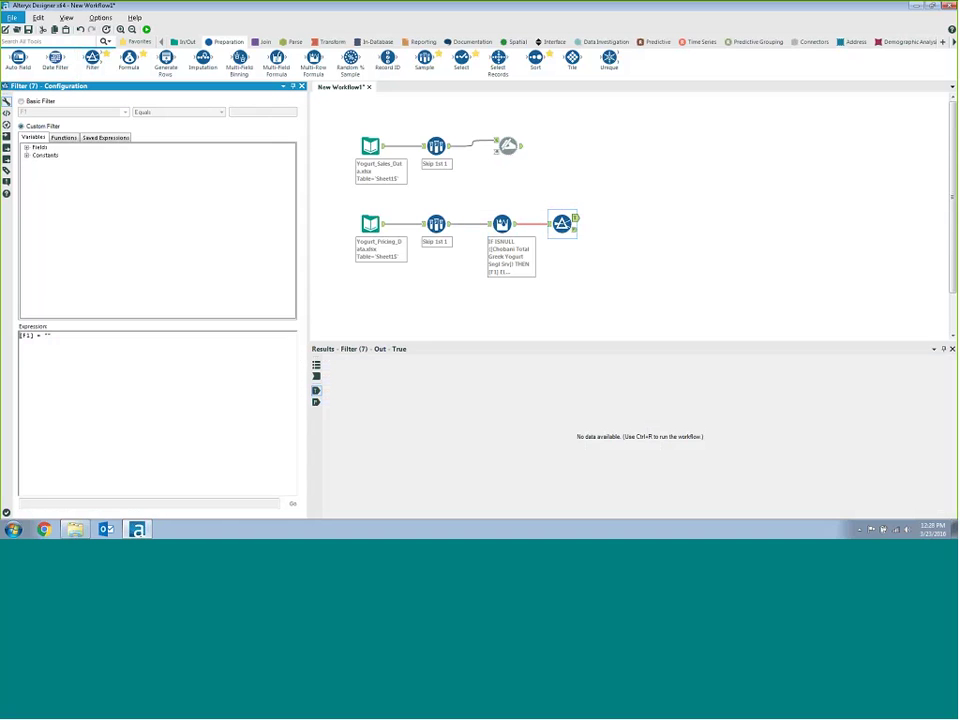
- Write the expression [F1] != [Store Brand] and run the workflow
{"action": "left_click", "coordinate": [41, 337]}
{"action": "key", "text": "shift+Left"}
{"action": "left_click", "coordinate": [26, 147]}
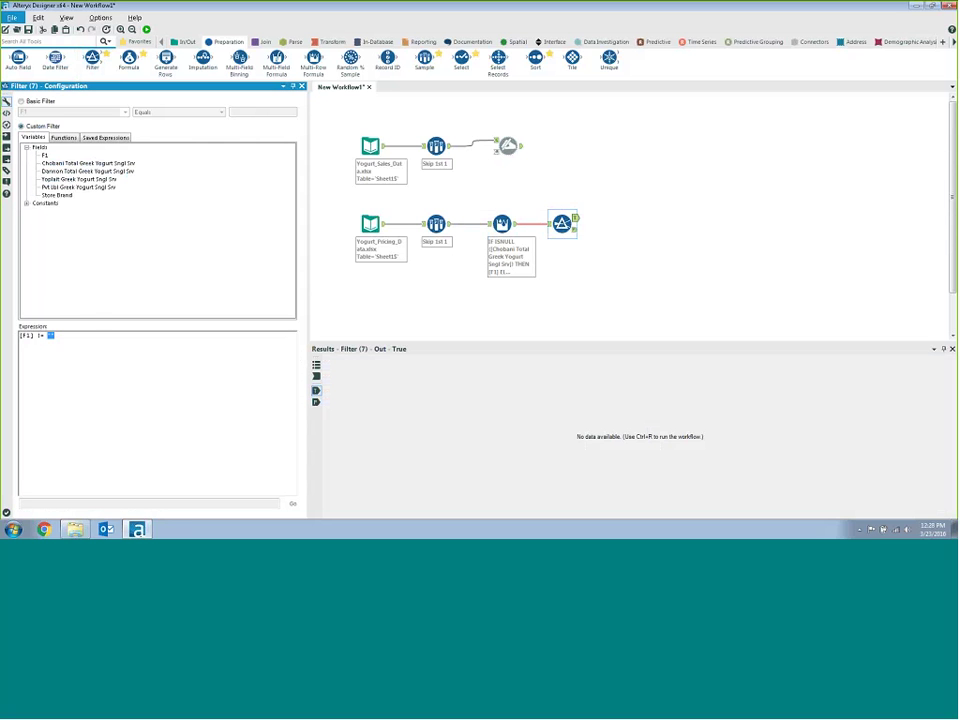
{"action": "double_click", "coordinate": [57, 195]}
{"action": "left_click", "coordinate": [146, 29]}
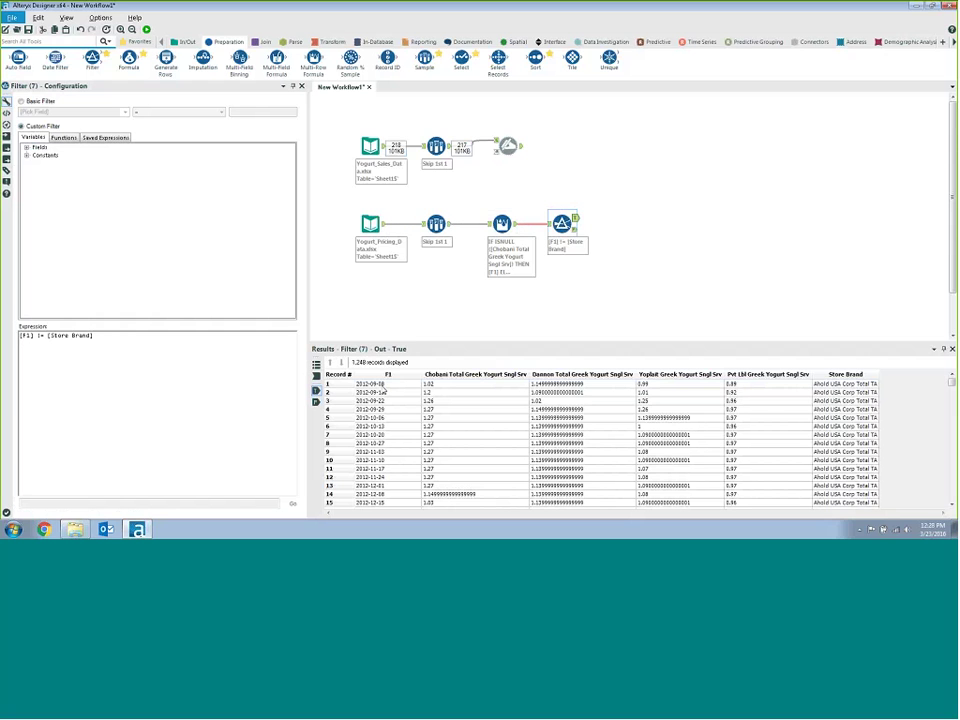
{"action": "left_click", "coordinate": [382, 385]}
{"action": "left_click_drag", "start_coordinate": [384, 393], "coordinate": [381, 442]}
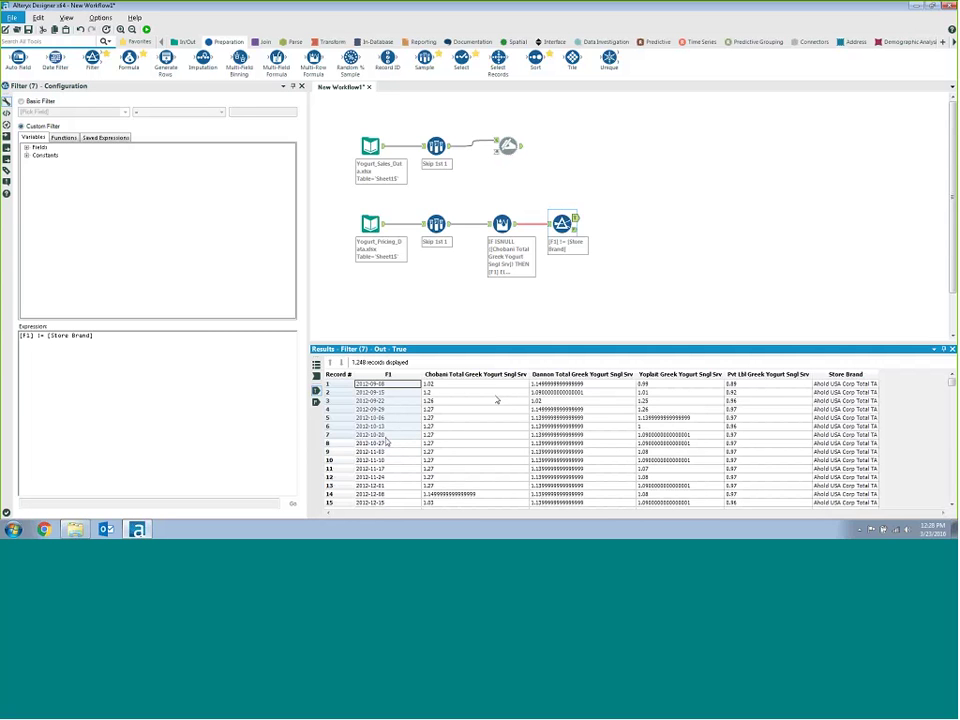
{"action": "left_click_drag", "start_coordinate": [476, 392], "coordinate": [738, 444]}
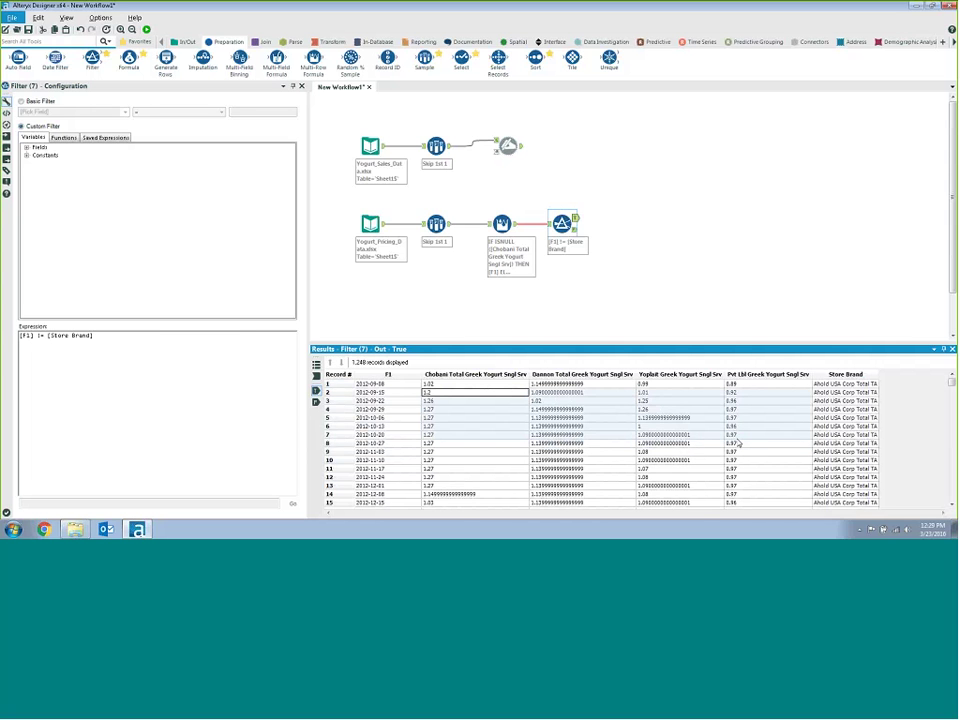
{"action": "left_click_drag", "start_coordinate": [845, 409], "coordinate": [866, 433]}
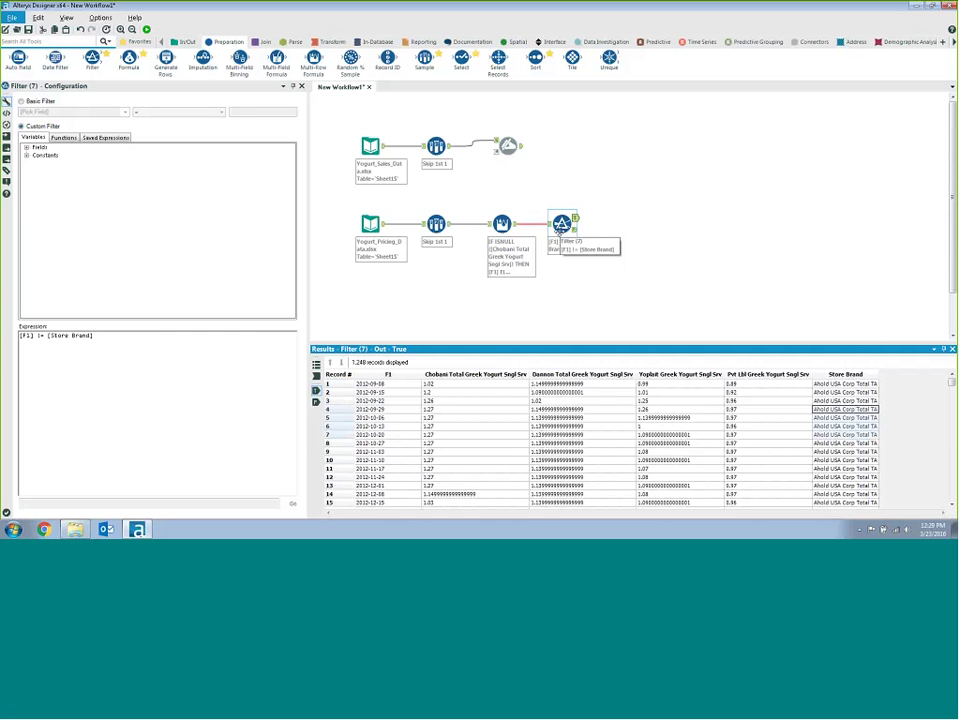
{"action": "left_click", "coordinate": [380, 377]}
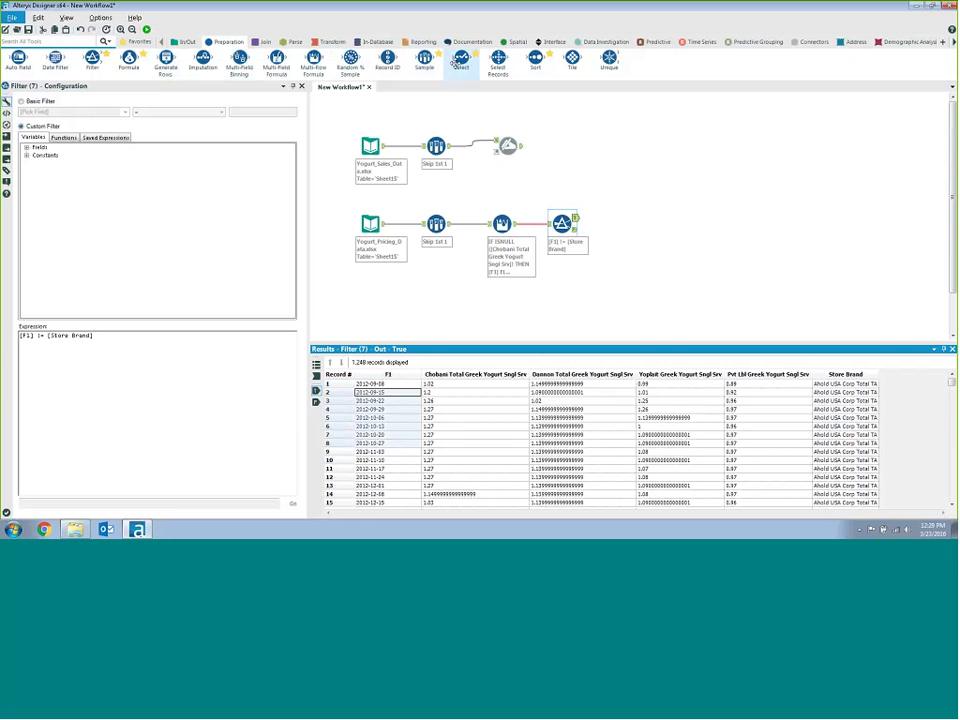
- Add a Select after the Filter, renaming F1 to Date and making the four yogurt price fields Double
{"action": "left_click_drag", "start_coordinate": [457, 61], "coordinate": [622, 217]}
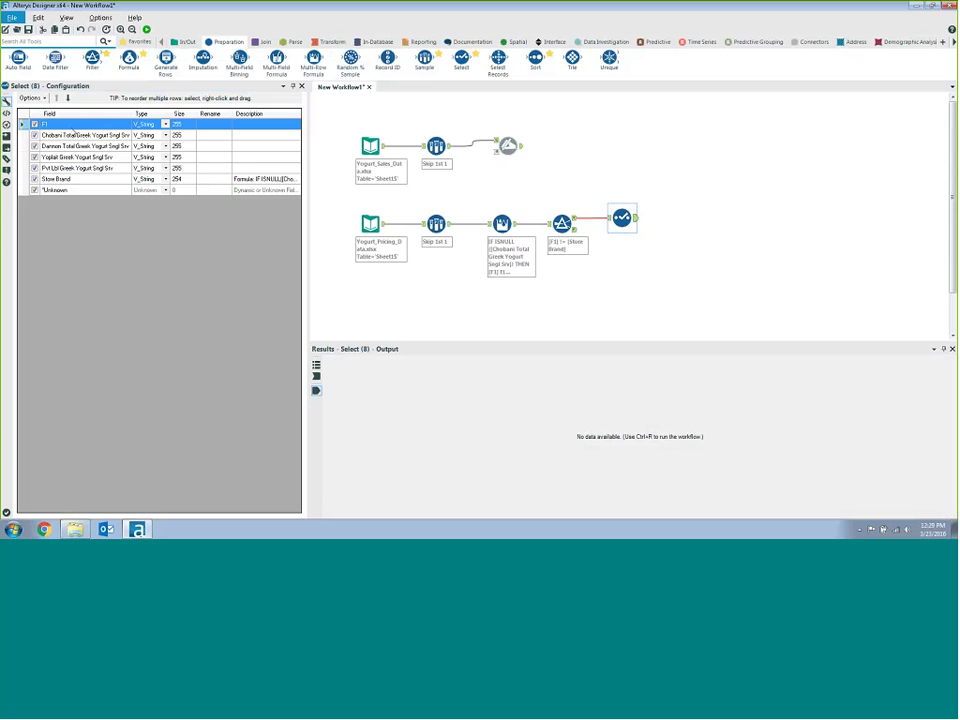
{"action": "left_click", "coordinate": [207, 125]}
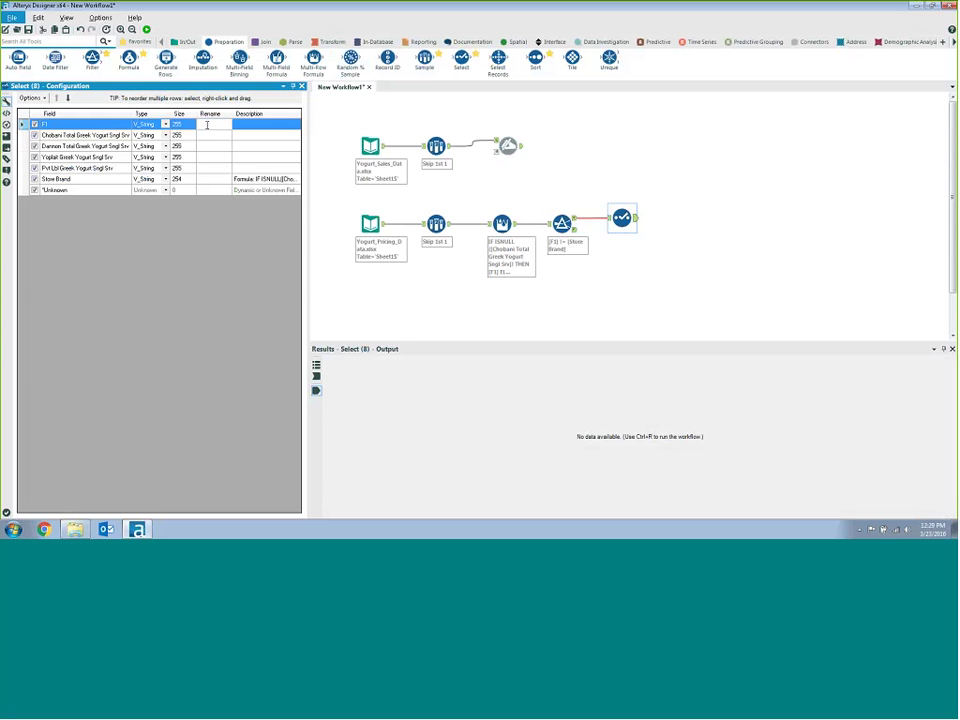
{"action": "type", "text": "Date"}
{"action": "left_click_drag", "start_coordinate": [58, 137], "coordinate": [60, 168]}
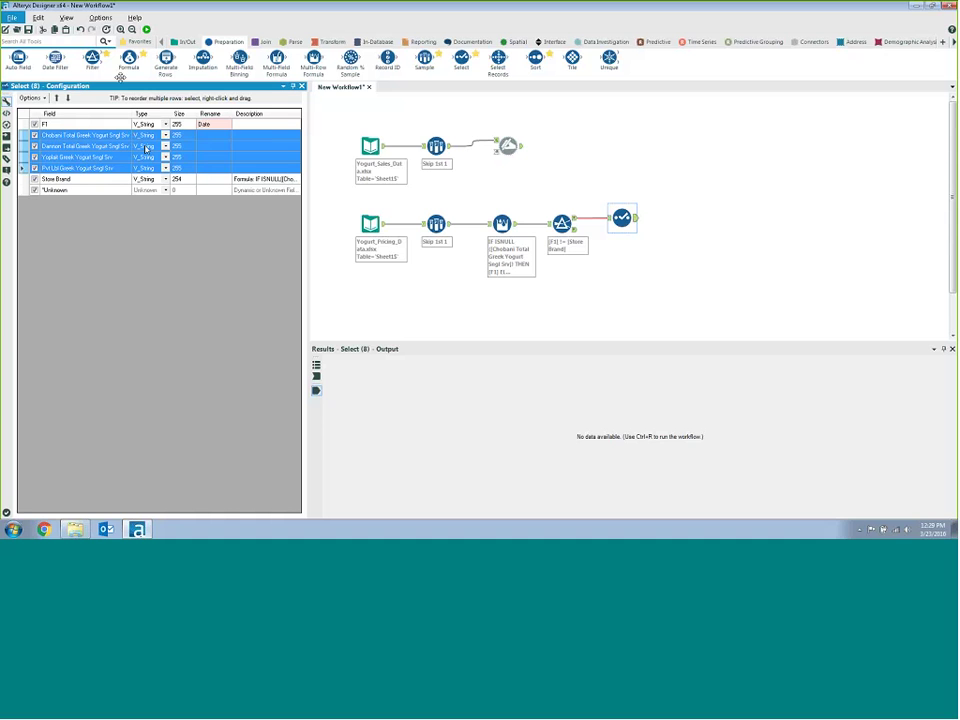
{"action": "left_click", "coordinate": [30, 98]}
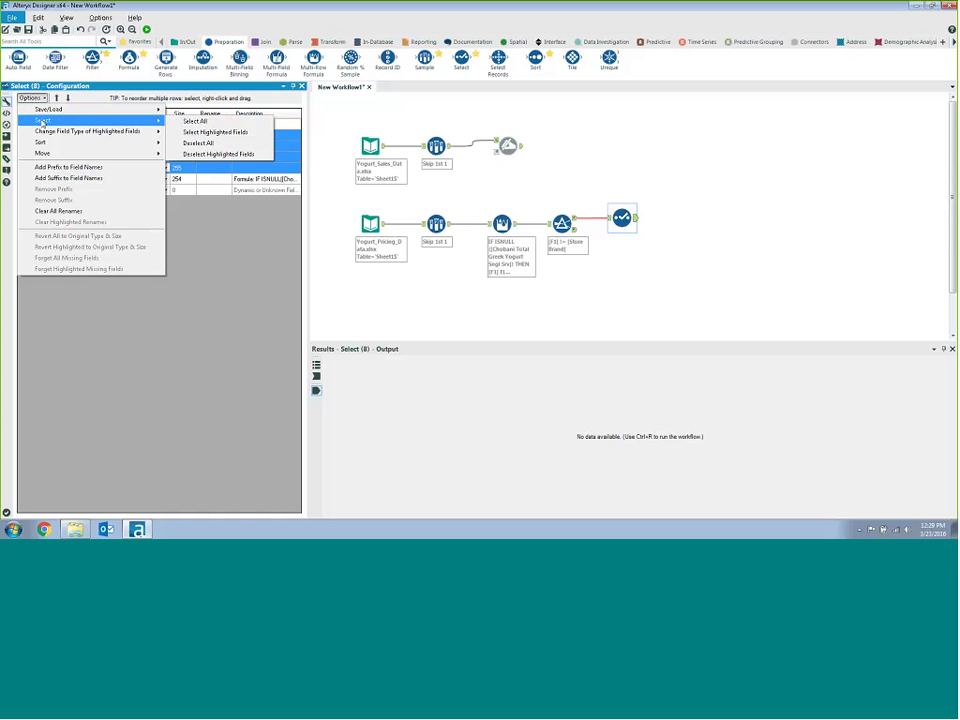
{"action": "mouse_move", "coordinate": [55, 146]}
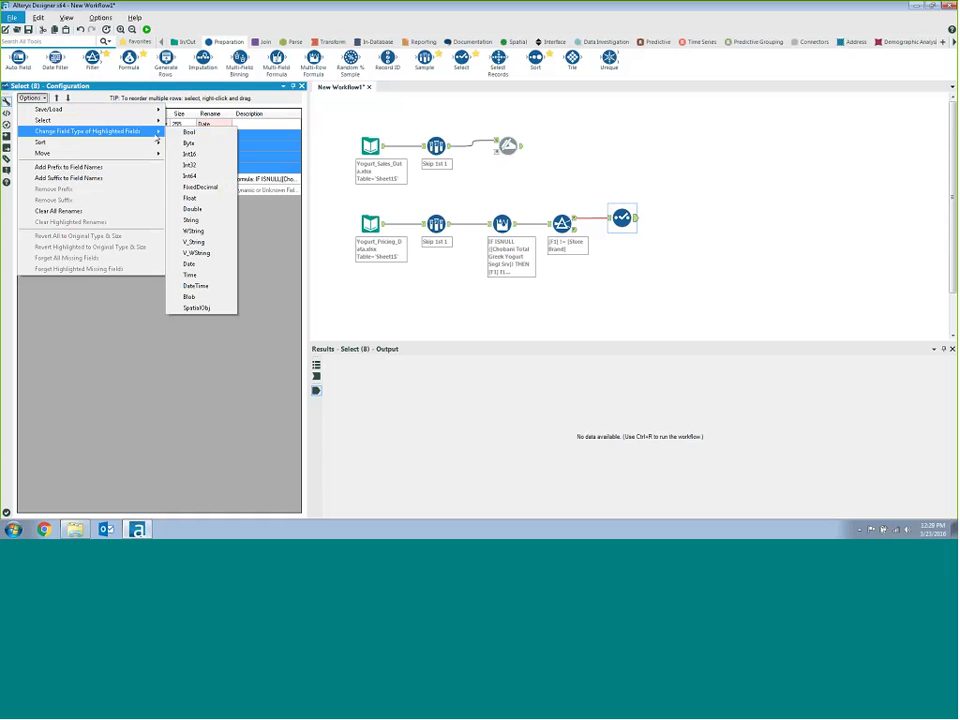
{"action": "left_click", "coordinate": [211, 214]}
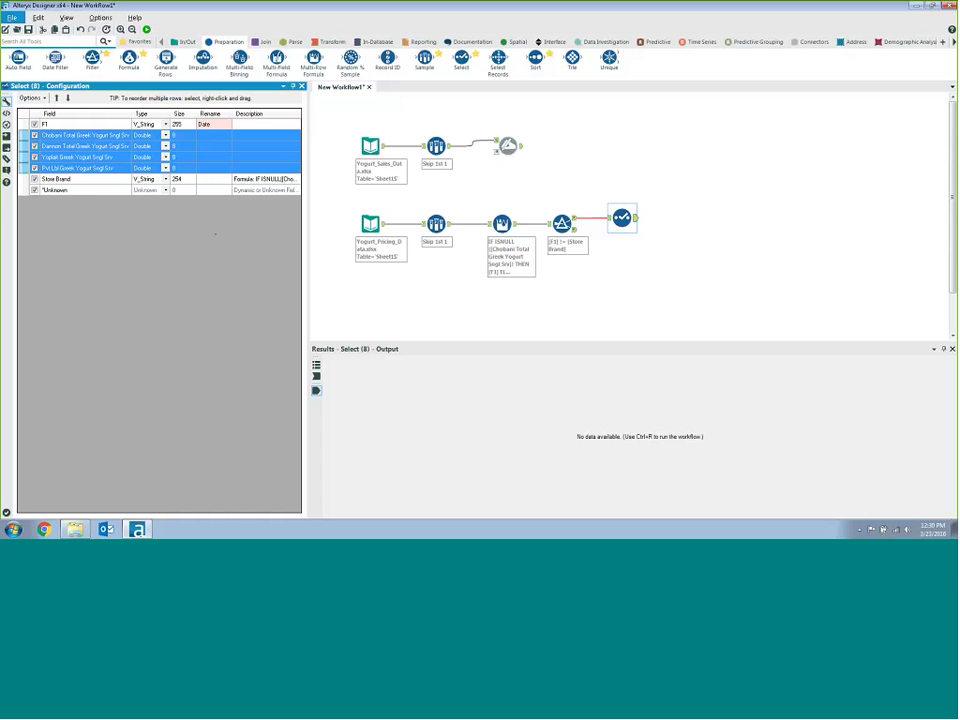
- Move the Store Brand field up to the top of the Select field list
{"action": "left_click", "coordinate": [202, 179]}
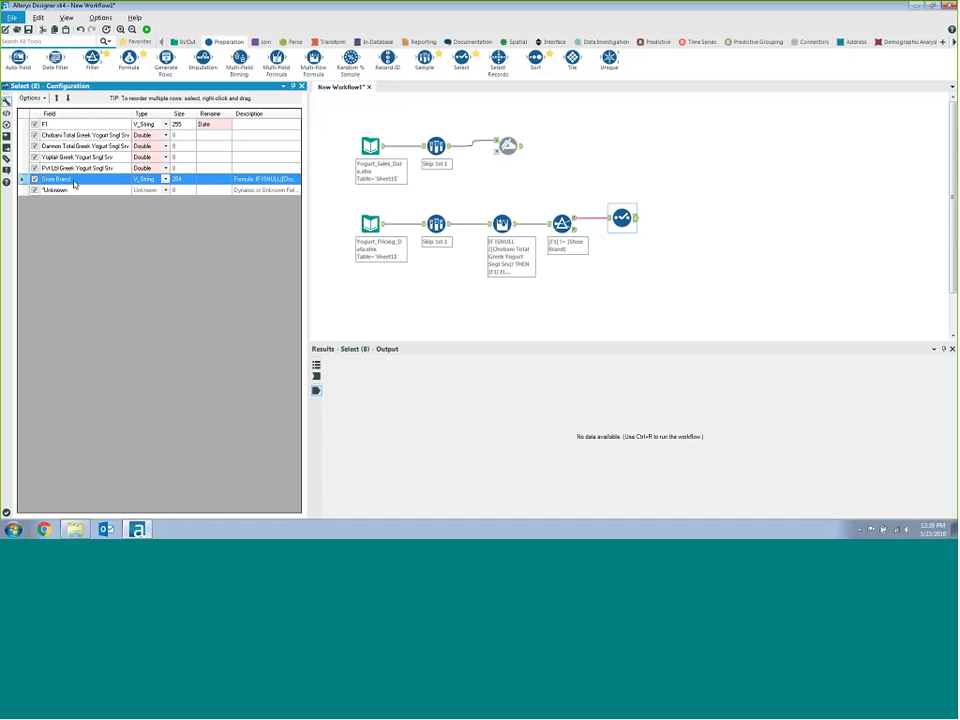
{"action": "left_click", "coordinate": [316, 376]}
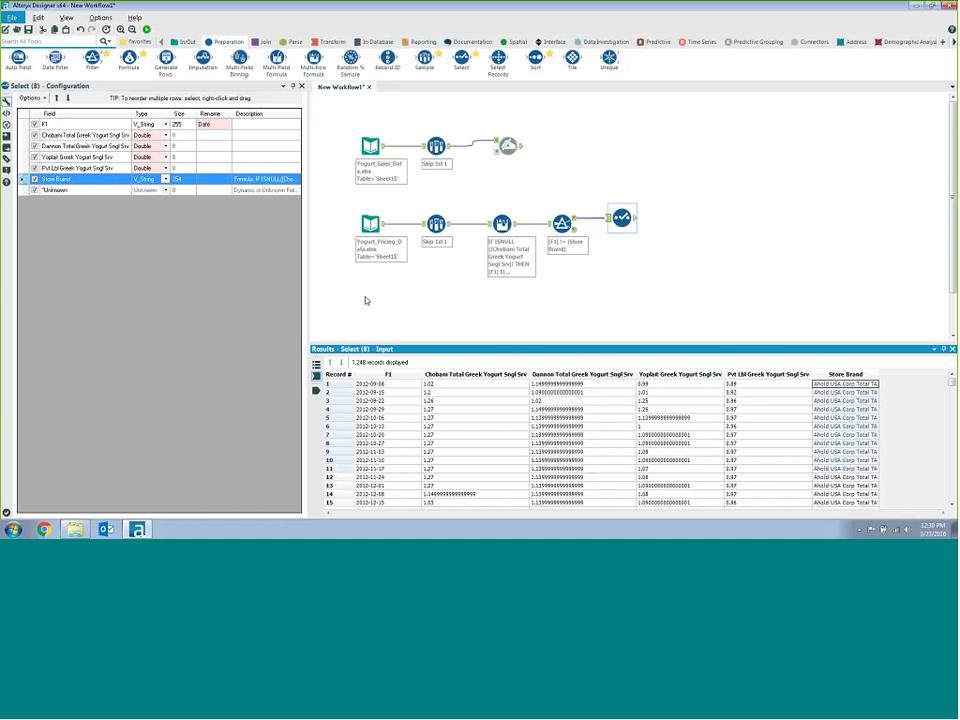
{"action": "left_click", "coordinate": [57, 98]}
{"action": "left_click", "coordinate": [57, 98]}
{"action": "left_click", "coordinate": [57, 98]}
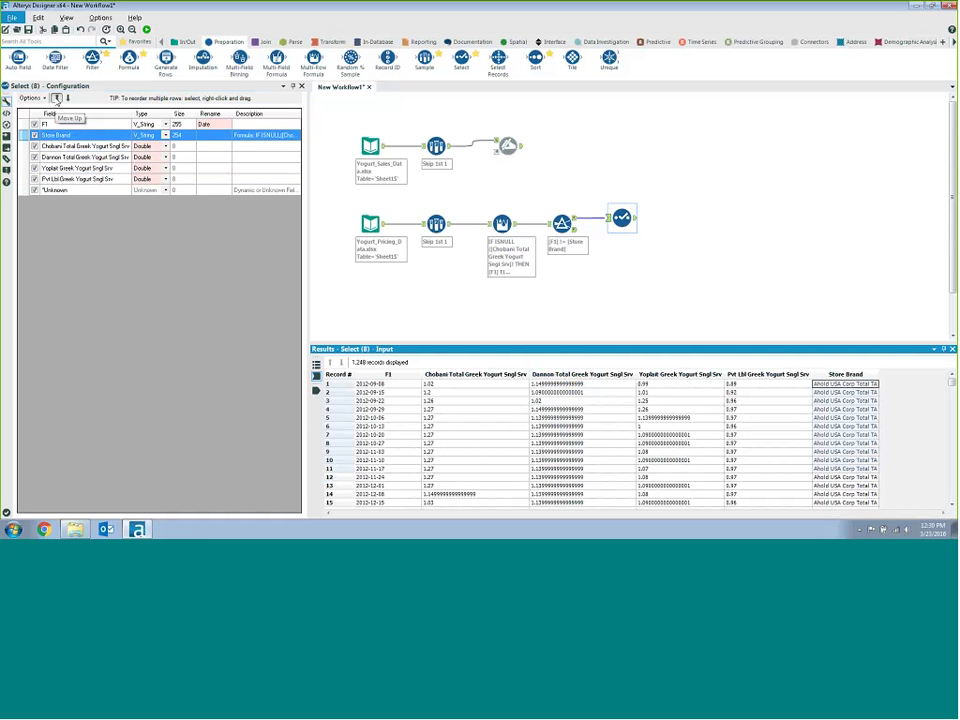
{"action": "left_click", "coordinate": [57, 98]}
{"action": "left_click", "coordinate": [57, 98]}
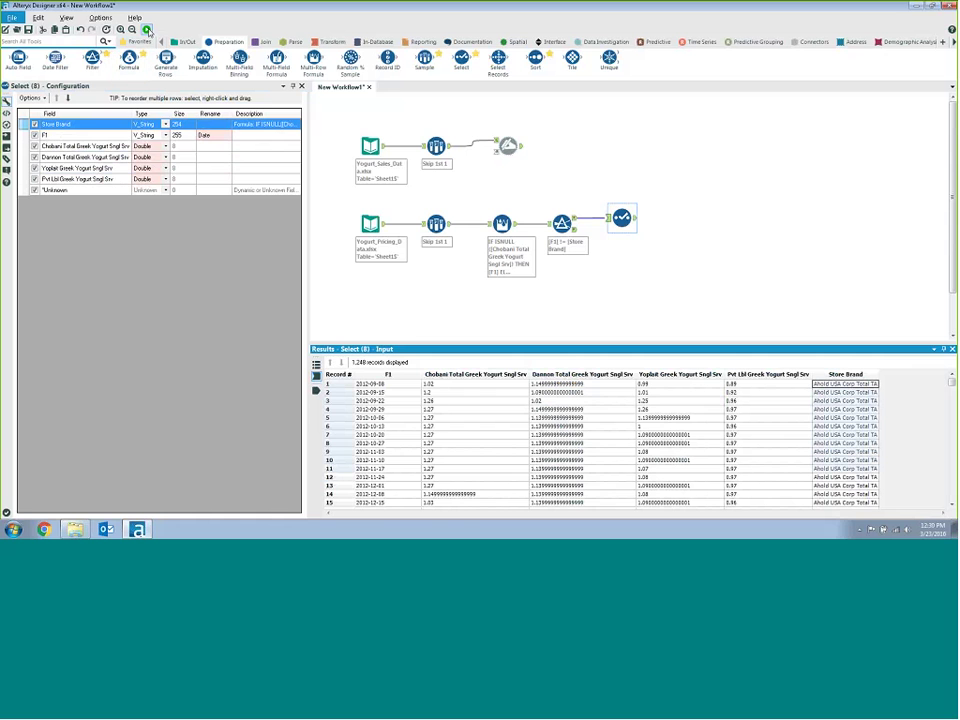
- Run the workflow and check the Store Brand and Date columns in the pricing Select output
{"action": "left_click", "coordinate": [146, 30]}
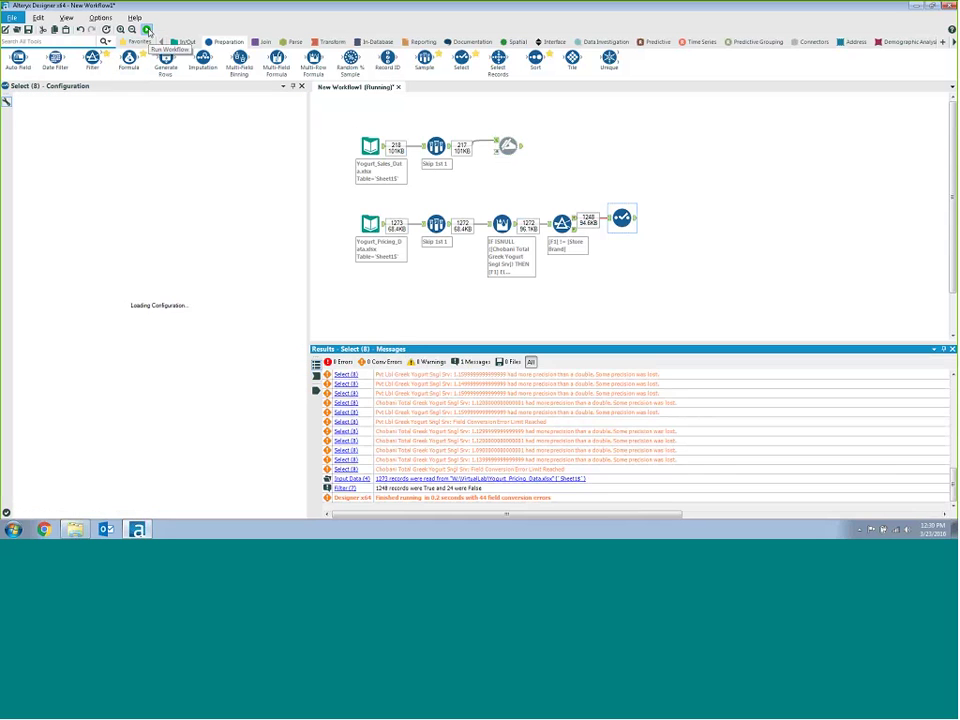
{"action": "left_click", "coordinate": [317, 390]}
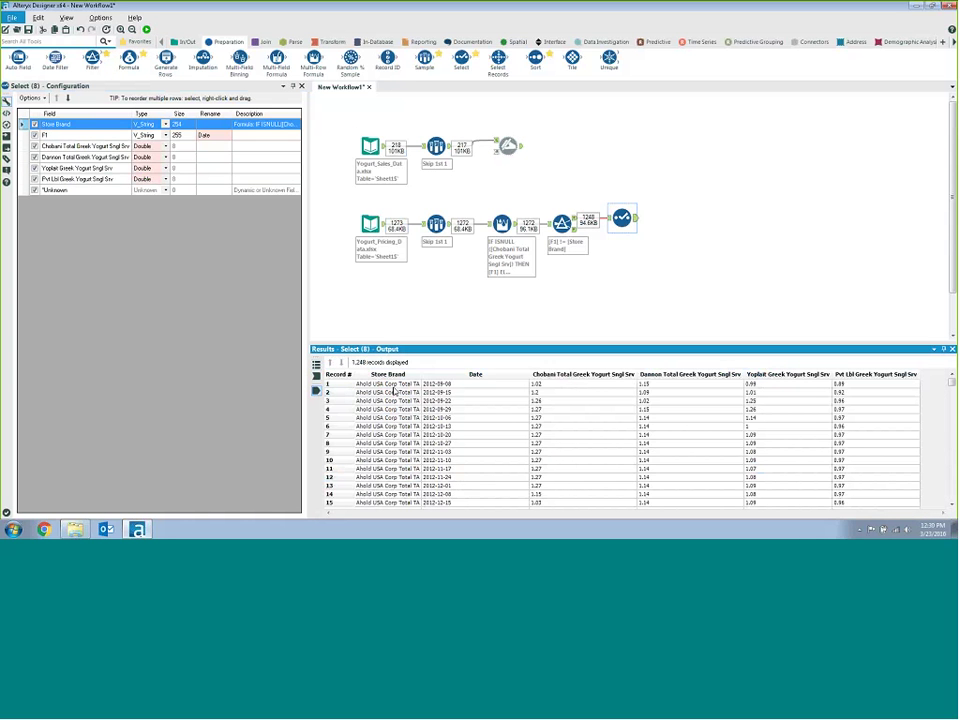
{"action": "left_click_drag", "start_coordinate": [394, 386], "coordinate": [458, 489]}
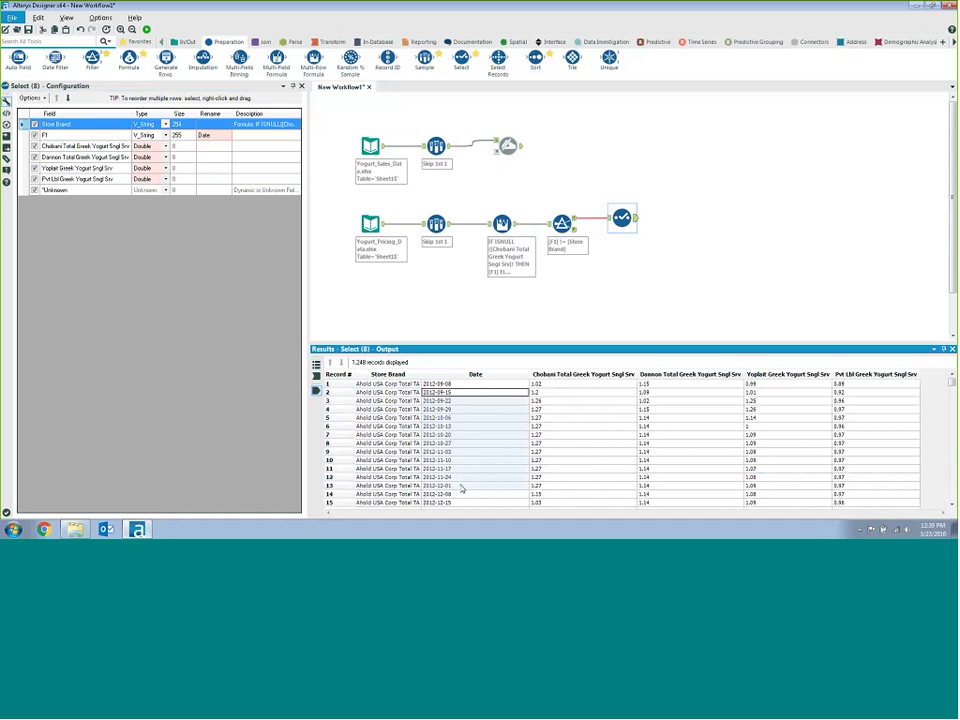
{"action": "left_click", "coordinate": [599, 390]}
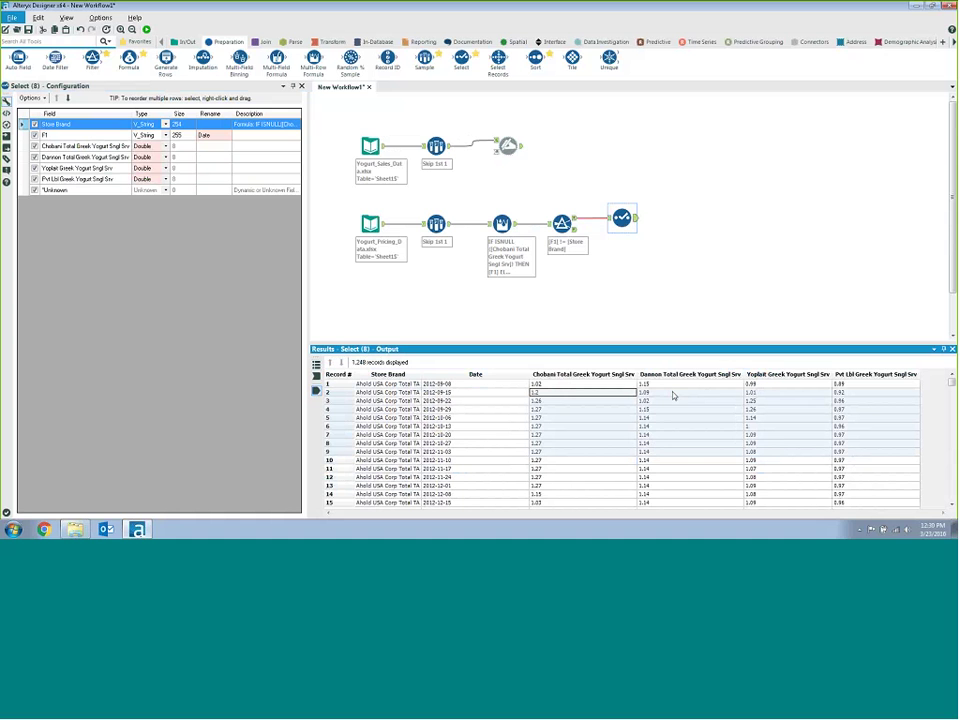
- Compare the pricing Select's Date values with the sales Dynamic Rename output
{"action": "left_click", "coordinate": [508, 147]}
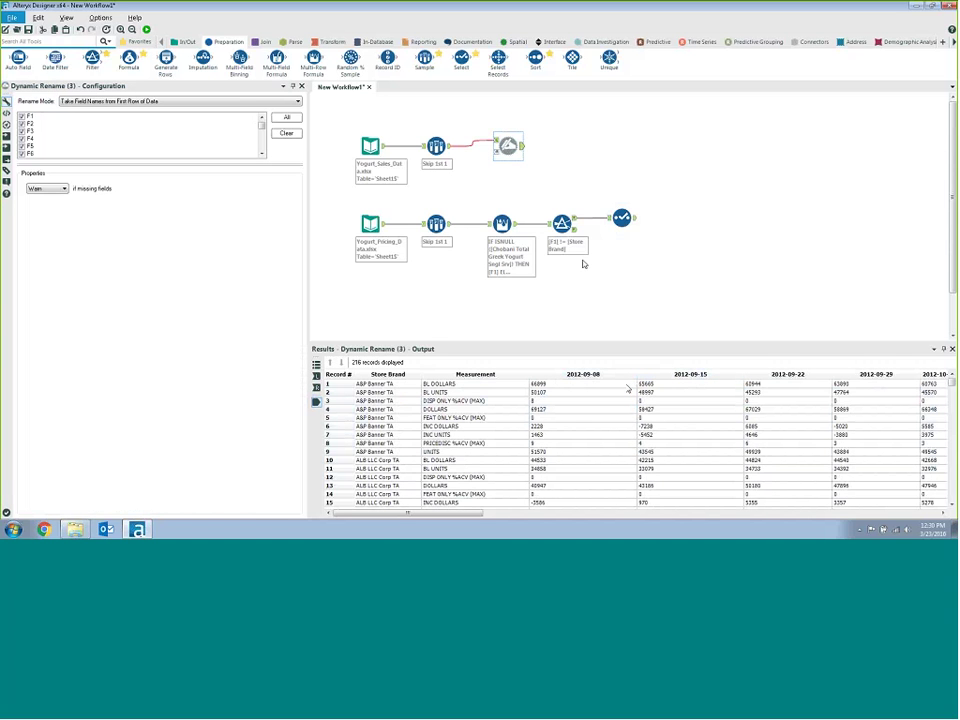
{"action": "left_click", "coordinate": [621, 217]}
{"action": "left_click_drag", "start_coordinate": [470, 384], "coordinate": [484, 489]}
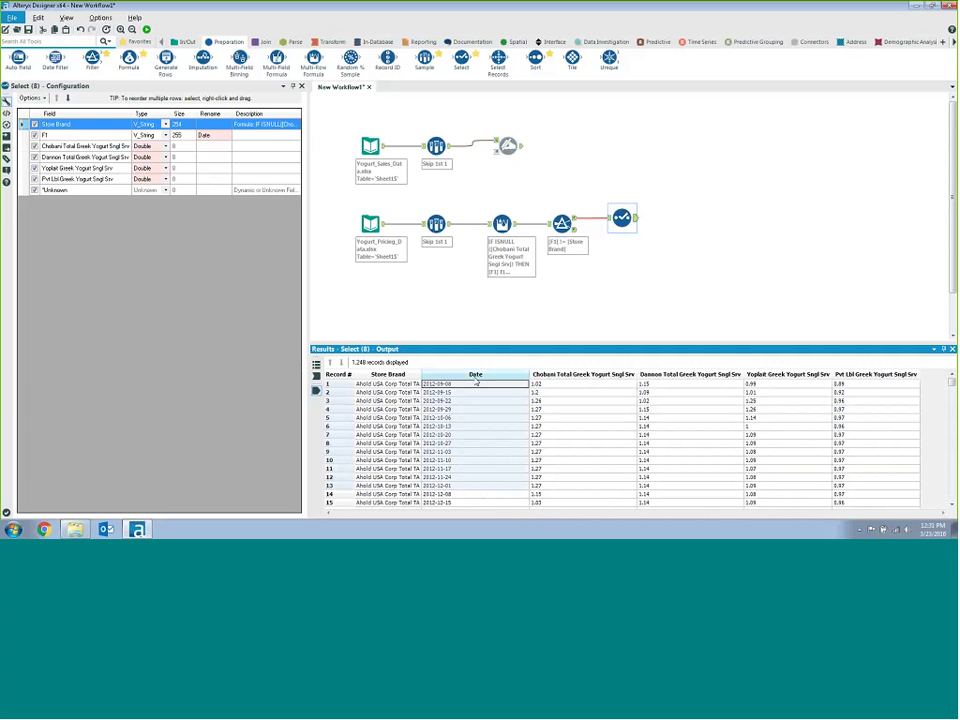
{"action": "left_click", "coordinate": [474, 417]}
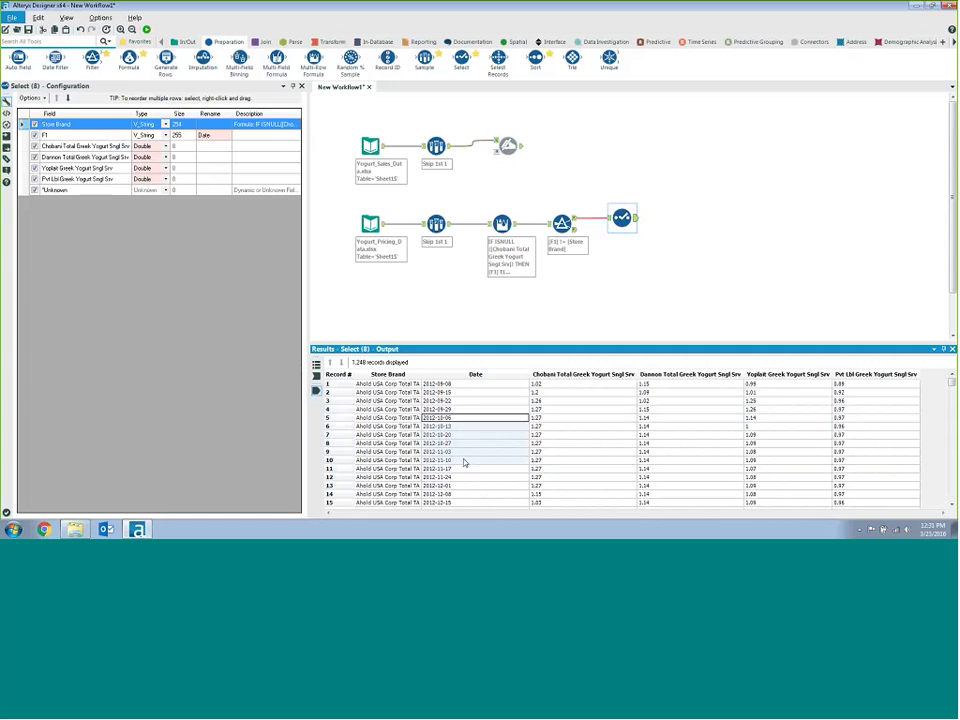
{"action": "left_click", "coordinate": [508, 146]}
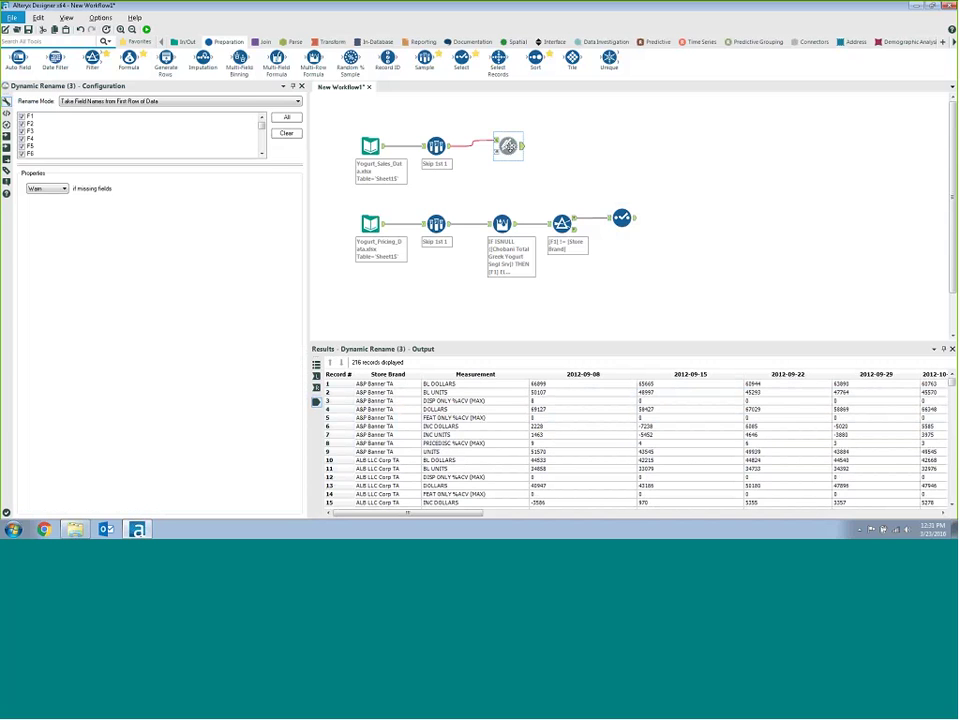
- Add a Transpose after Dynamic Rename with Store Brand and Measurement as key fields
{"action": "left_click", "coordinate": [329, 41]}
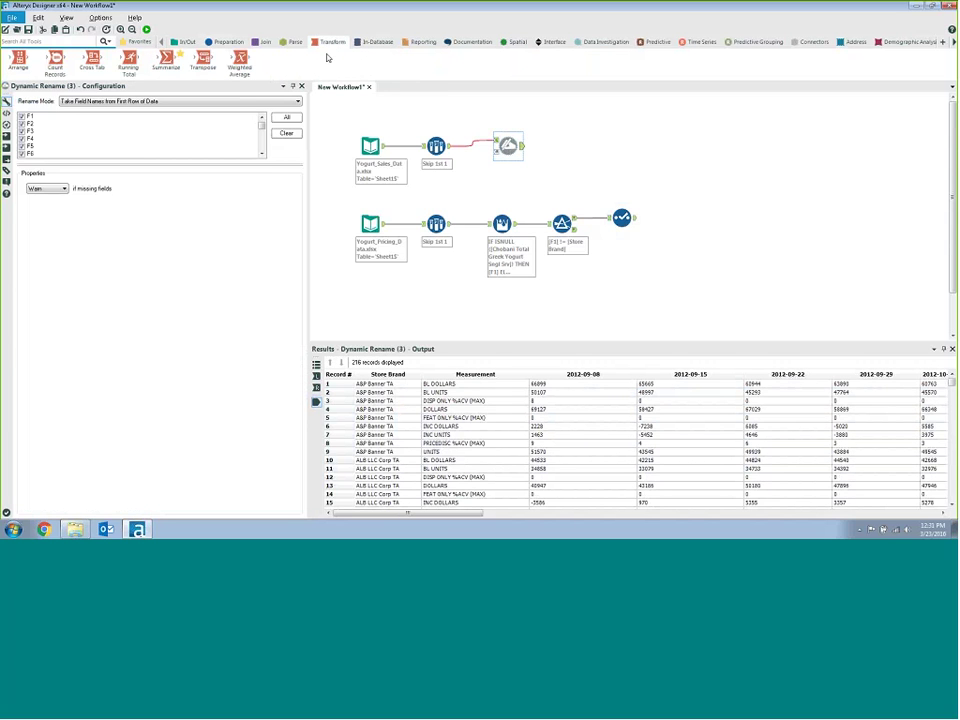
{"action": "left_click_drag", "start_coordinate": [201, 61], "coordinate": [561, 147]}
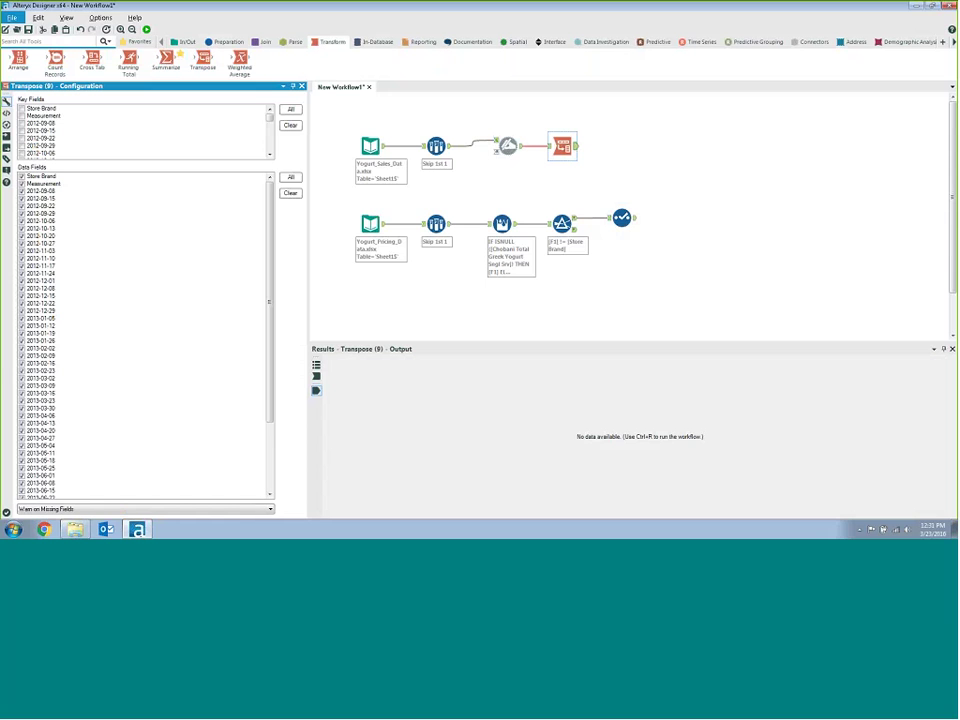
{"action": "left_click", "coordinate": [21, 108]}
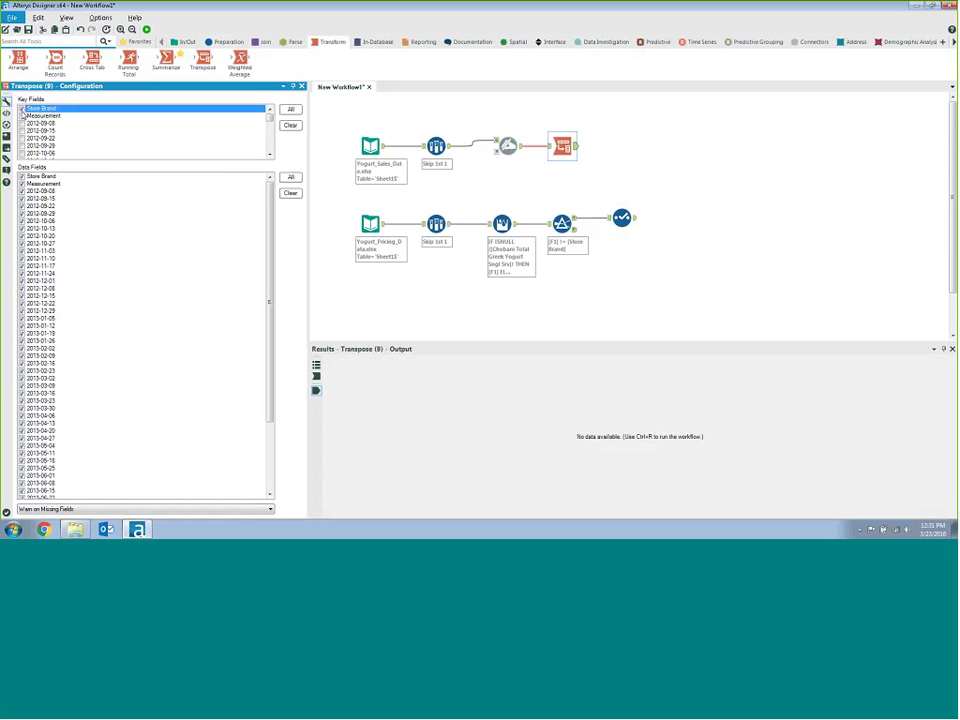
{"action": "left_click", "coordinate": [21, 108]}
{"action": "left_click", "coordinate": [21, 116]}
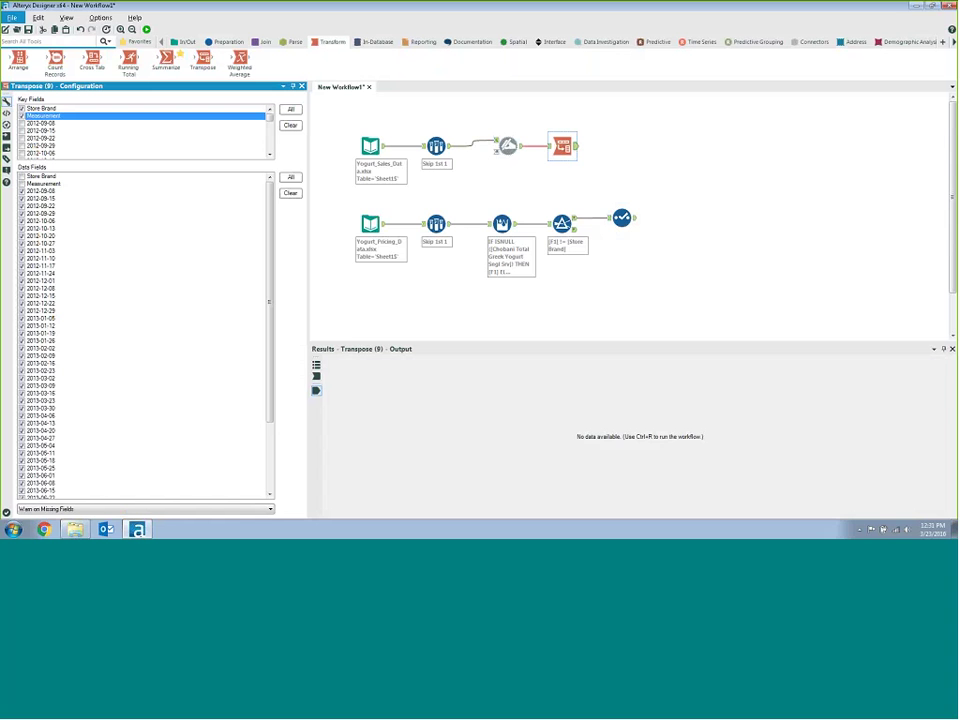
{"action": "left_click", "coordinate": [316, 376]}
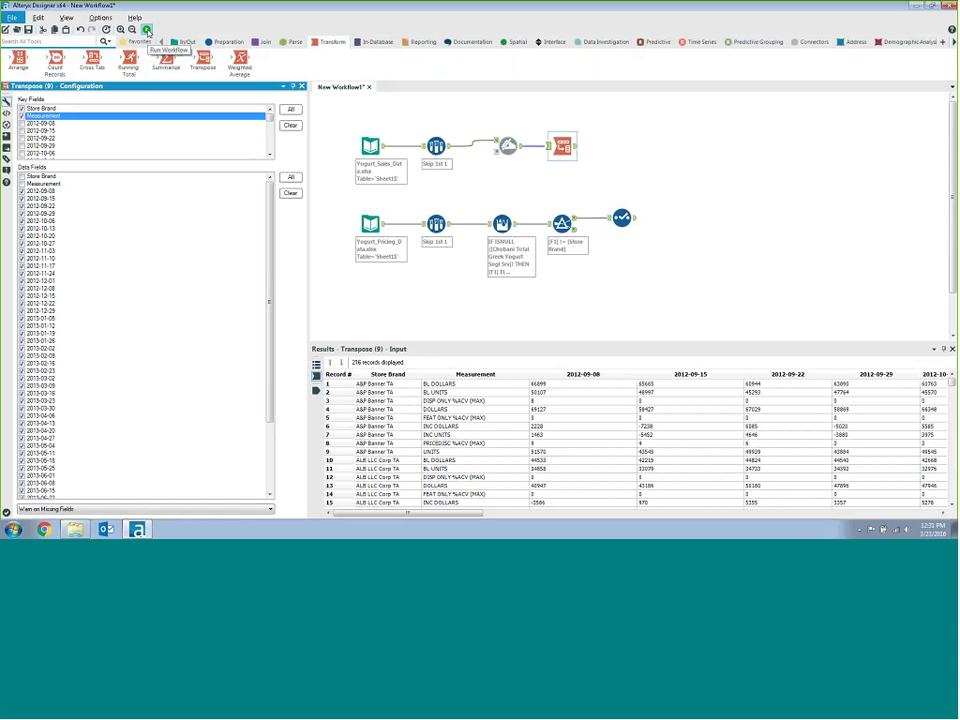
- Run and review the 11,232-row Transpose output's Measurement, Name and Value columns
{"action": "left_click", "coordinate": [146, 30]}
{"action": "left_click", "coordinate": [316, 391]}
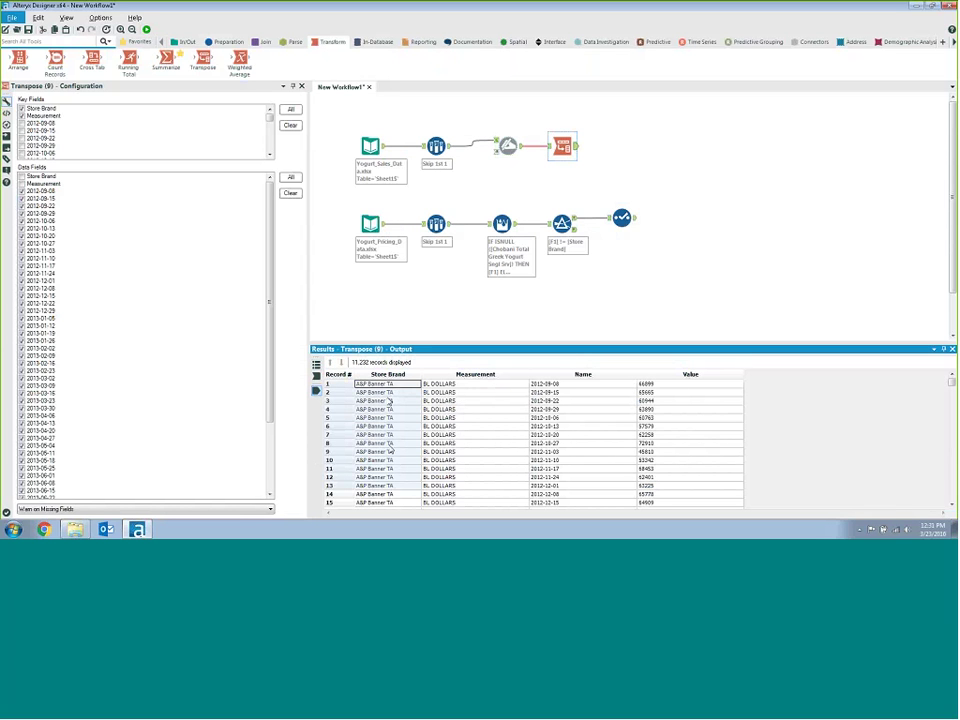
{"action": "left_click_drag", "start_coordinate": [440, 392], "coordinate": [452, 477]}
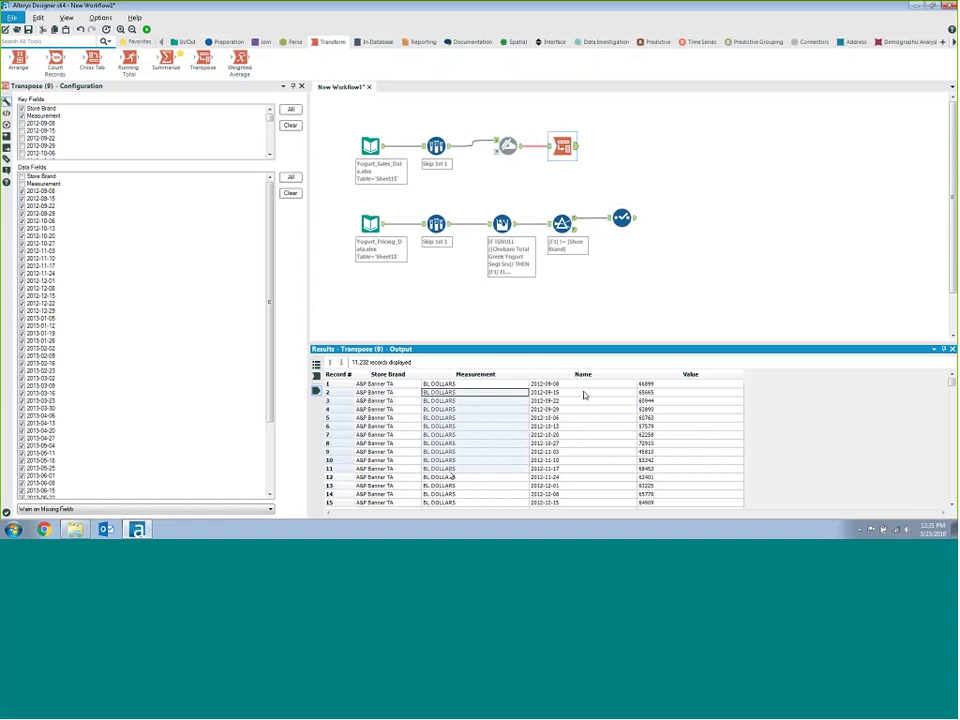
{"action": "left_click_drag", "start_coordinate": [583, 392], "coordinate": [584, 455]}
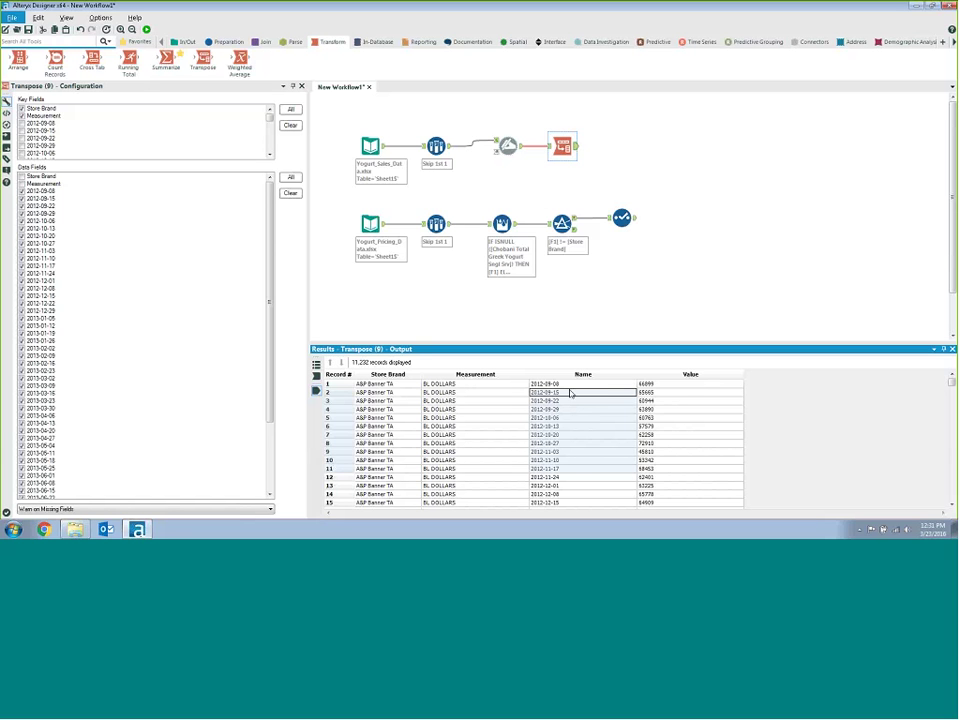
{"action": "left_click_drag", "start_coordinate": [669, 398], "coordinate": [672, 462]}
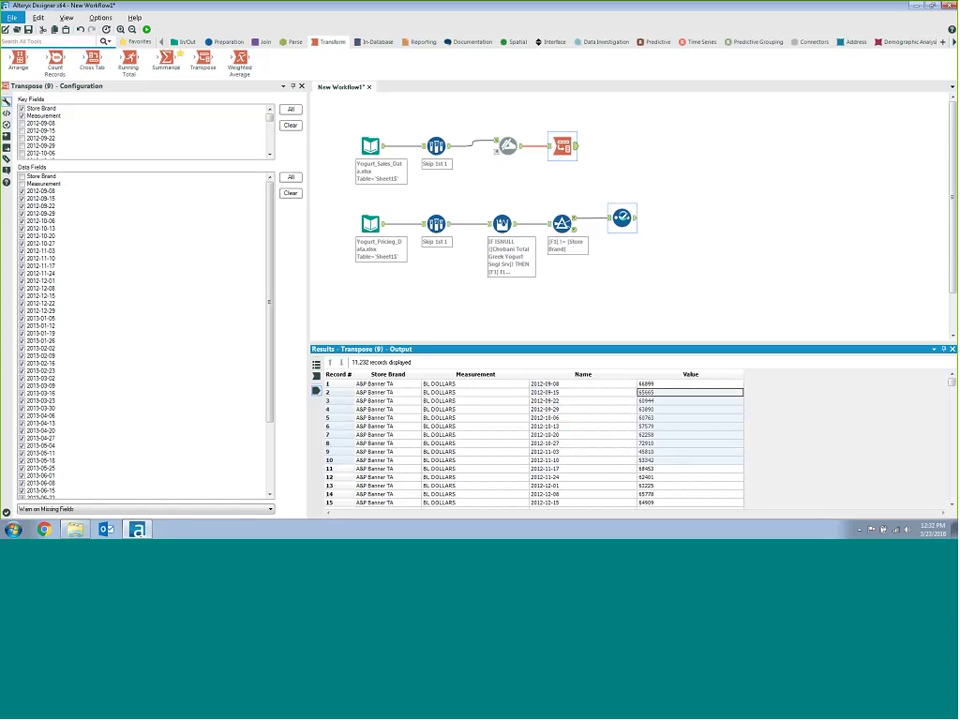
{"action": "left_click", "coordinate": [622, 217]}
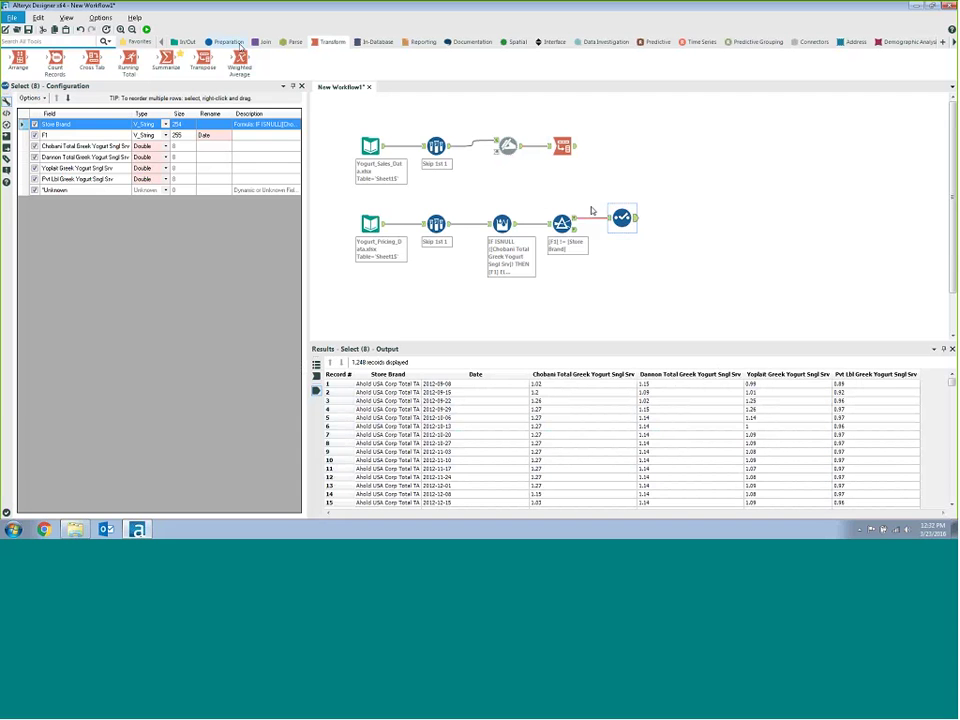
{"action": "left_click", "coordinate": [238, 43]}
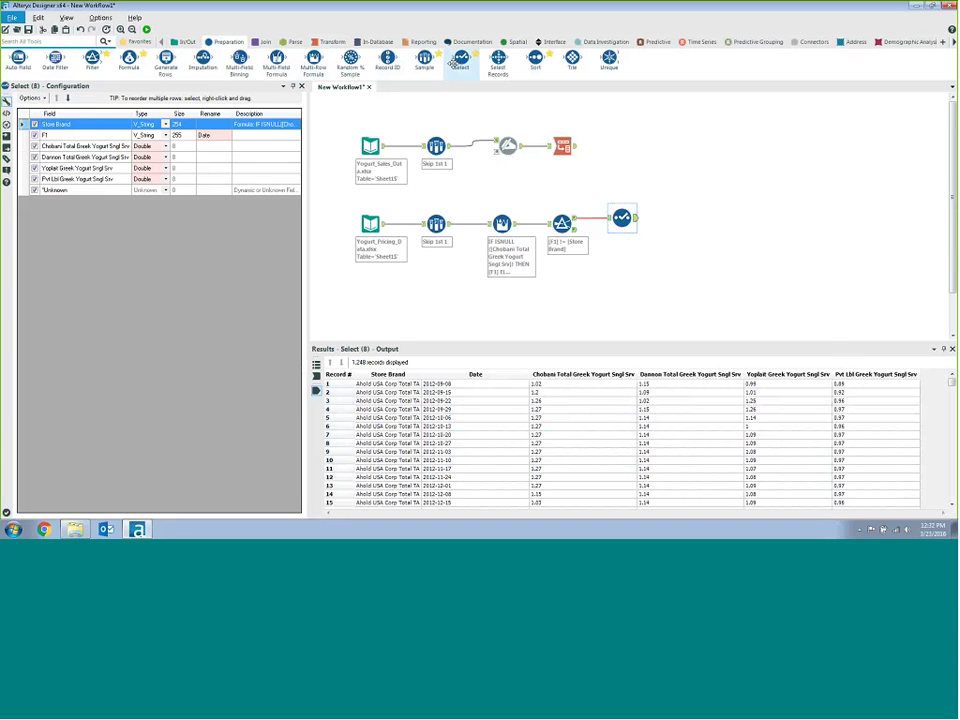
- Add a Select after the Transpose renaming Name to Date and setting Value to Double
{"action": "left_click_drag", "start_coordinate": [455, 58], "coordinate": [621, 147]}
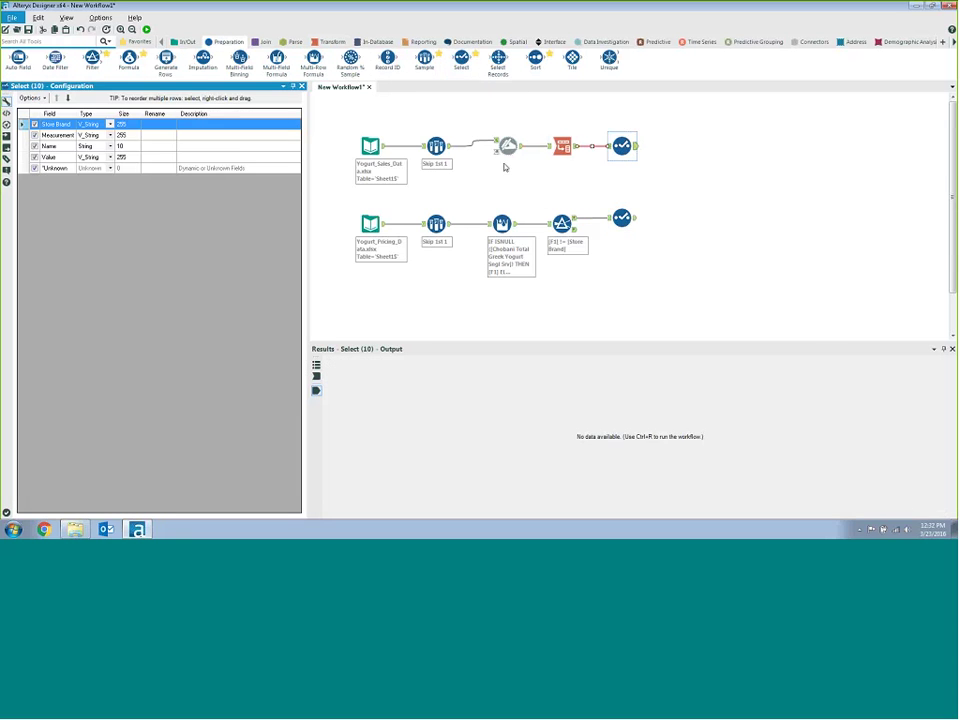
{"action": "left_click", "coordinate": [48, 147]}
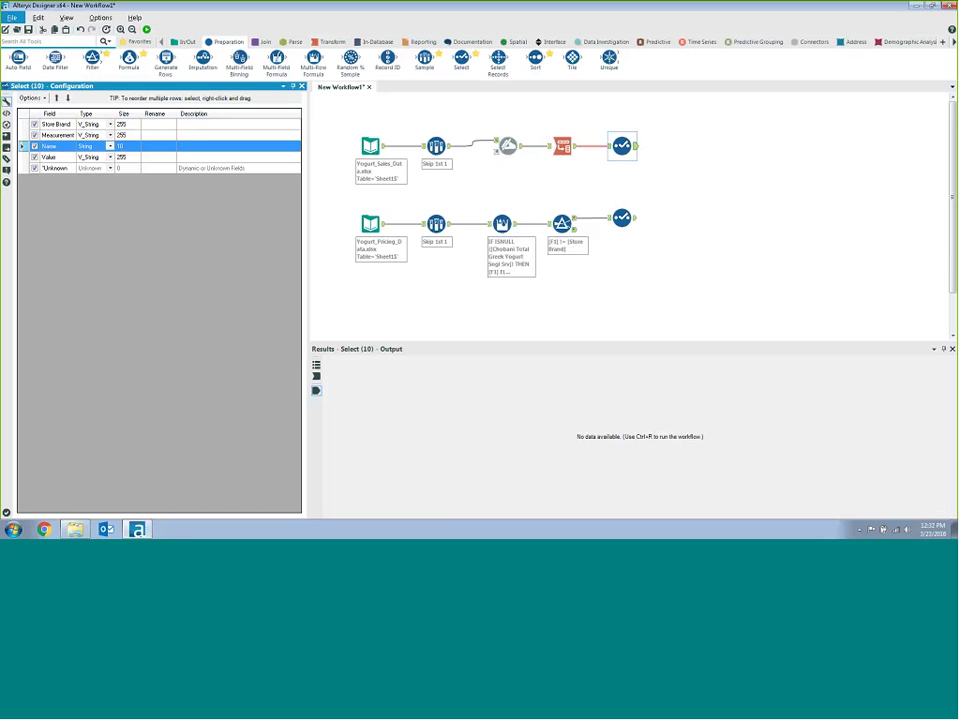
{"action": "left_click", "coordinate": [316, 377]}
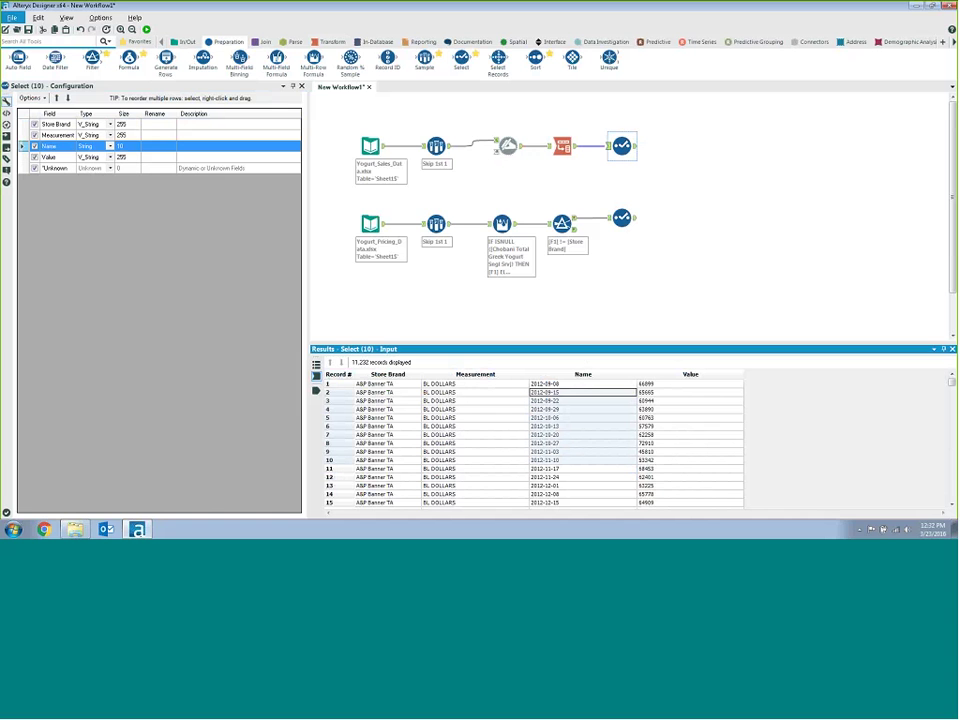
{"action": "left_click", "coordinate": [145, 146]}
{"action": "type", "text": "Date"}
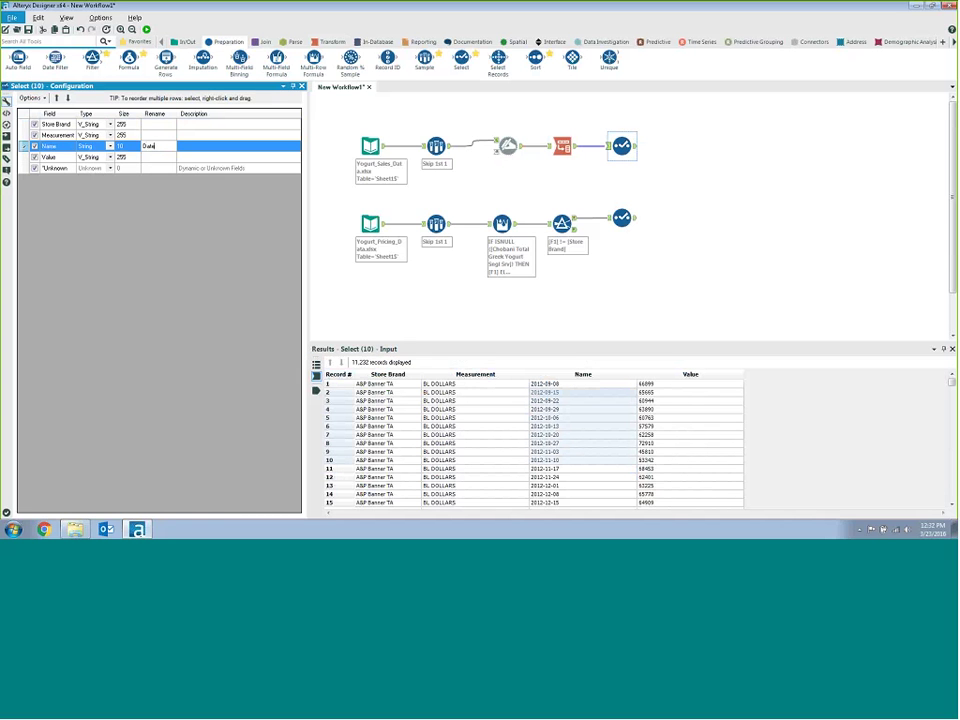
{"action": "left_click", "coordinate": [101, 160]}
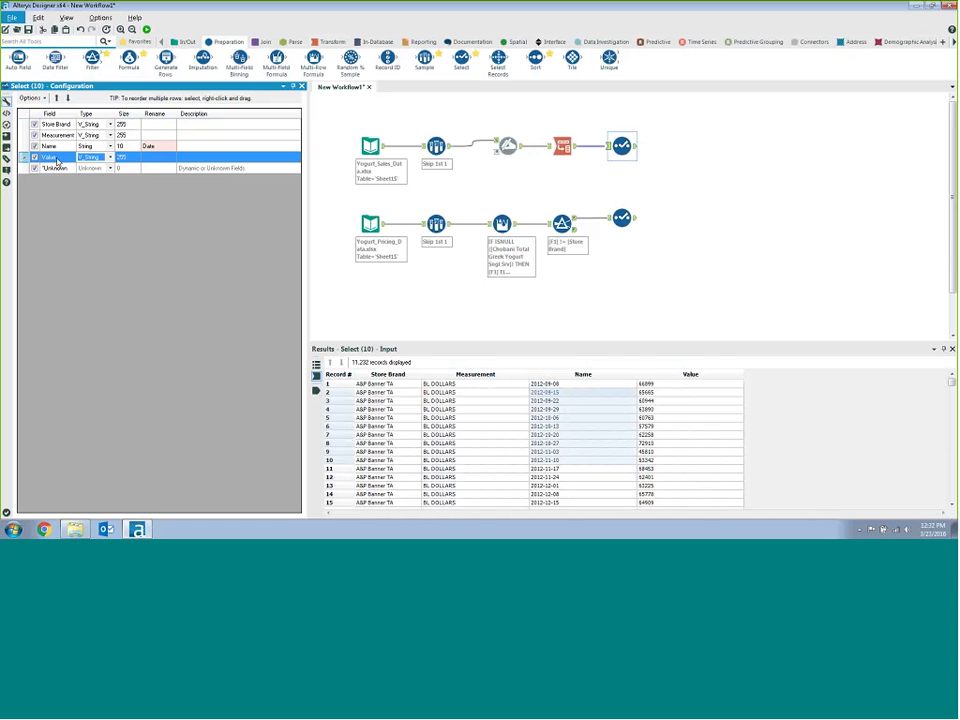
{"action": "left_click", "coordinate": [109, 157]}
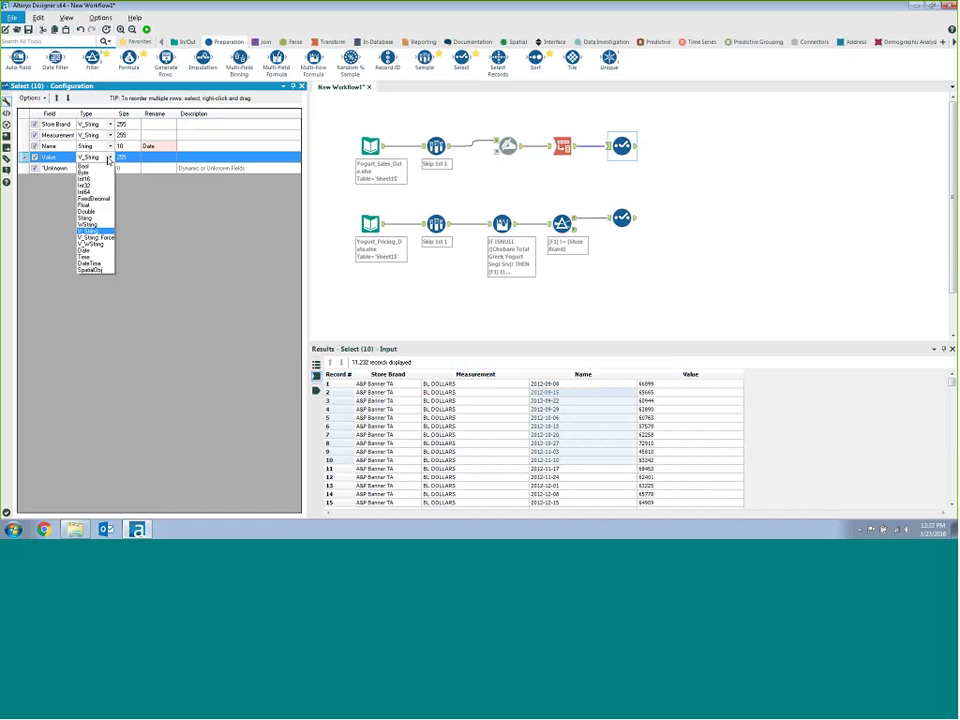
{"action": "left_click", "coordinate": [100, 212]}
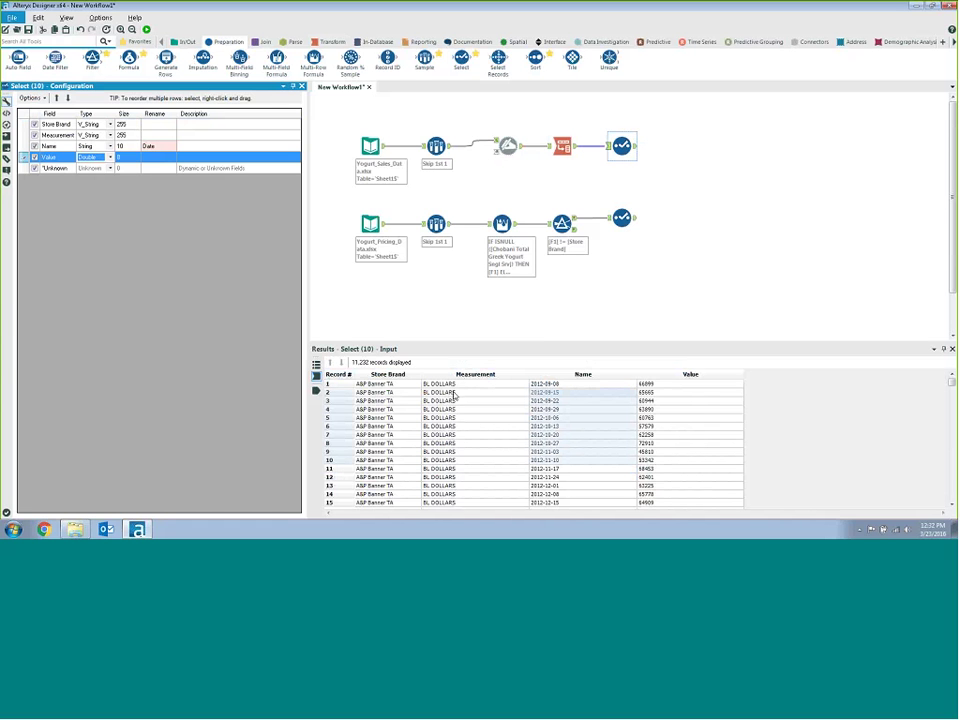
{"action": "left_click_drag", "start_coordinate": [454, 392], "coordinate": [458, 467]}
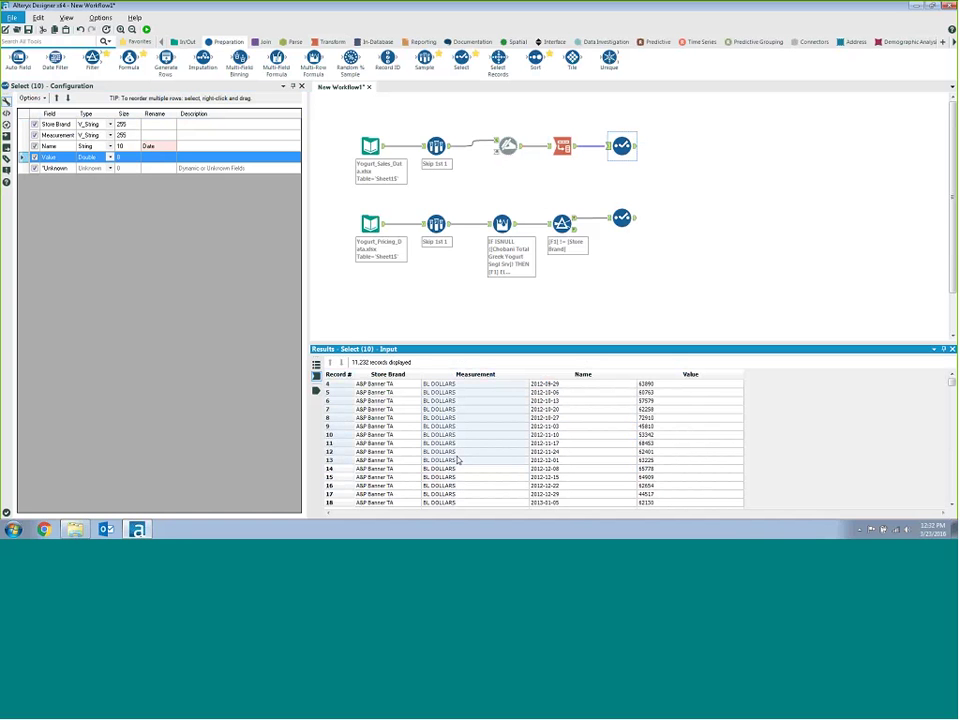
{"action": "left_click", "coordinate": [456, 378]}
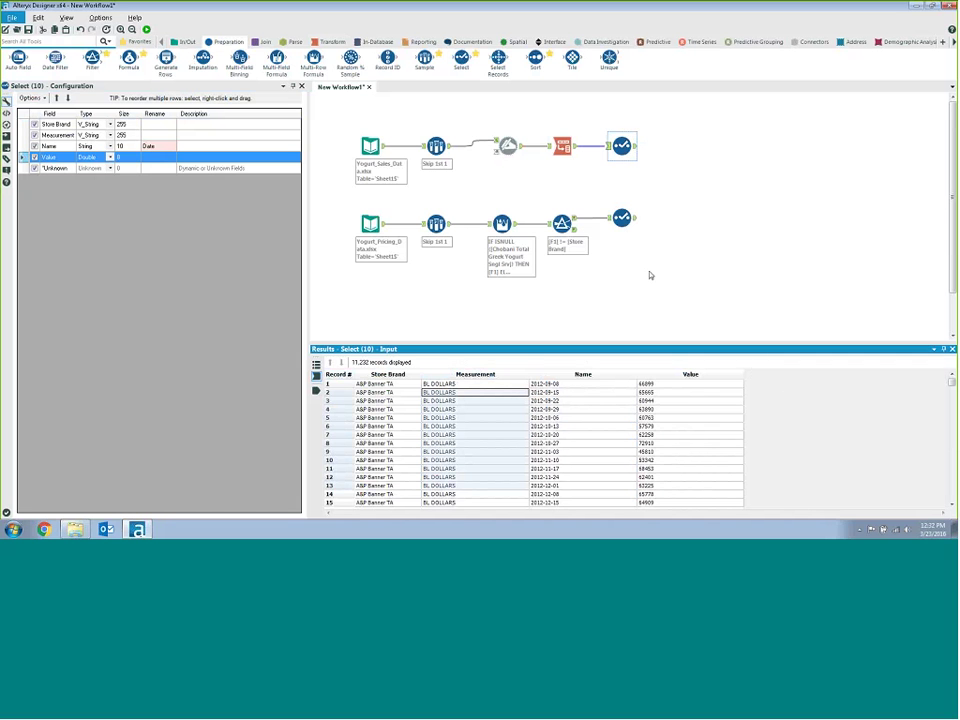
{"action": "left_click", "coordinate": [331, 42]}
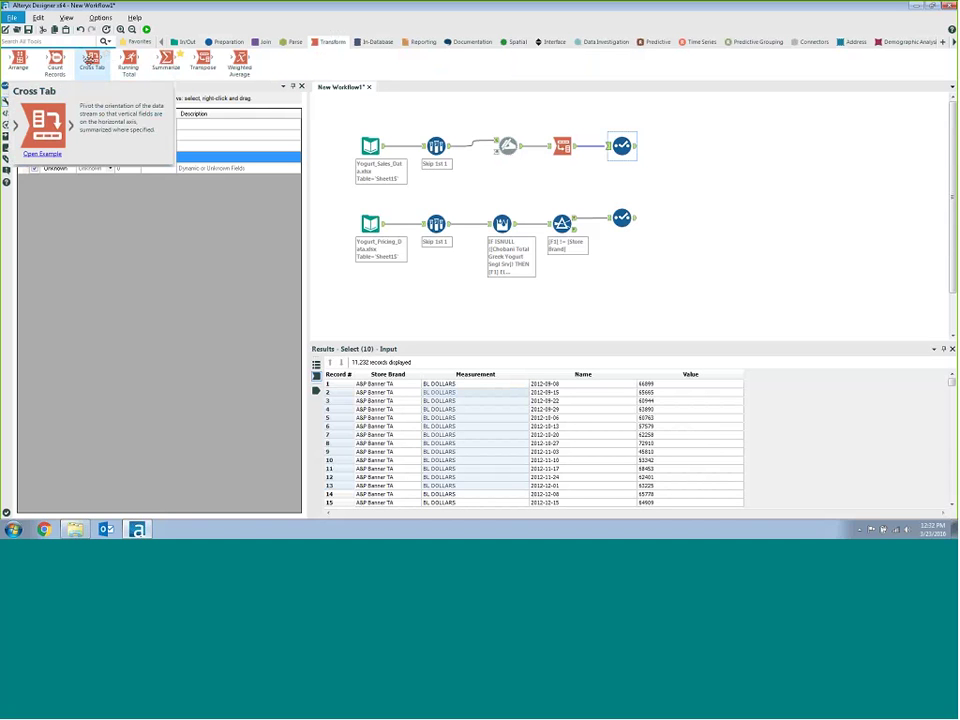
- Add a Cross Tab after the sales Select, grouped by Store Brand and Date
{"action": "left_click", "coordinate": [435, 150]}
{"action": "left_click_drag", "start_coordinate": [92, 60], "coordinate": [676, 147]}
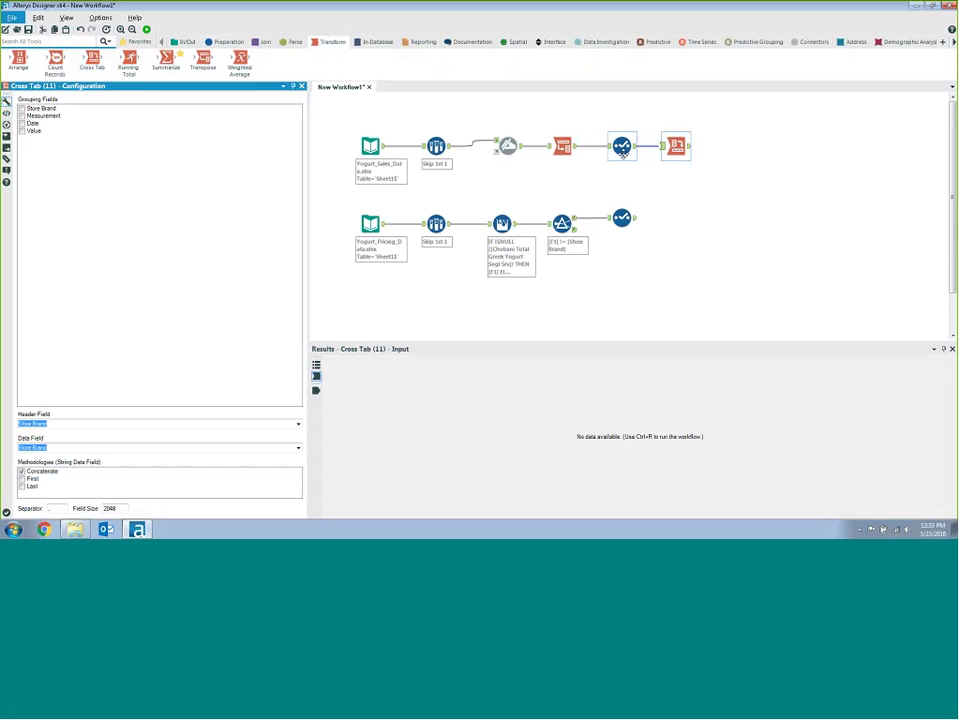
{"action": "left_click", "coordinate": [21, 108]}
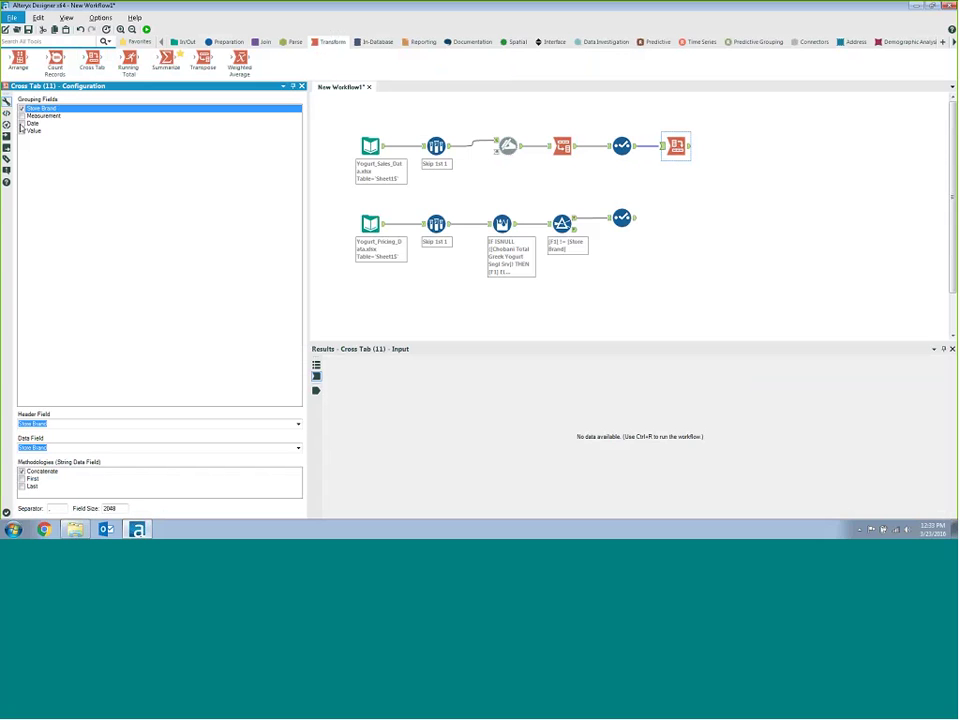
{"action": "left_click", "coordinate": [21, 124]}
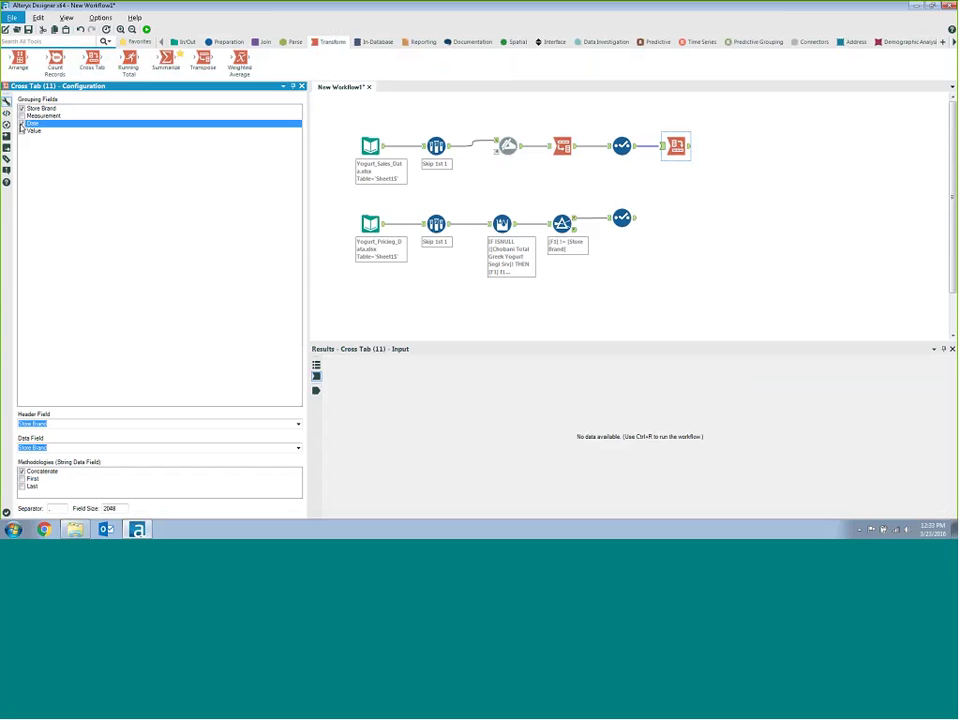
{"action": "left_click", "coordinate": [21, 124]}
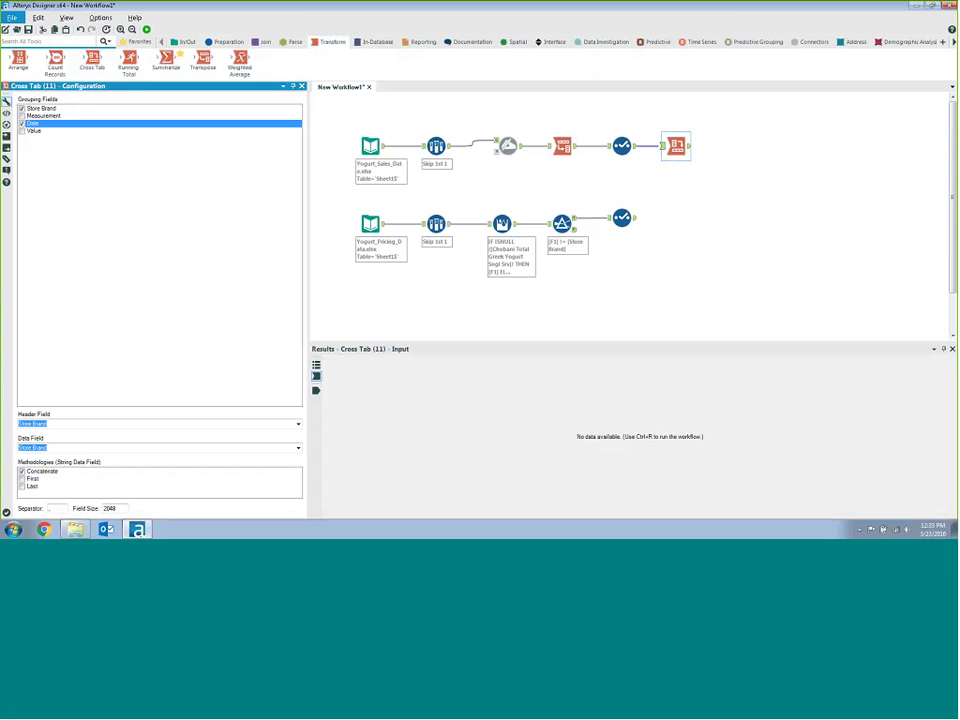
- Use Measurement as the header field and Value as the data field, then run
{"action": "left_click", "coordinate": [298, 423]}
{"action": "left_click", "coordinate": [294, 440]}
{"action": "left_click", "coordinate": [297, 447]}
{"action": "left_click", "coordinate": [82, 484]}
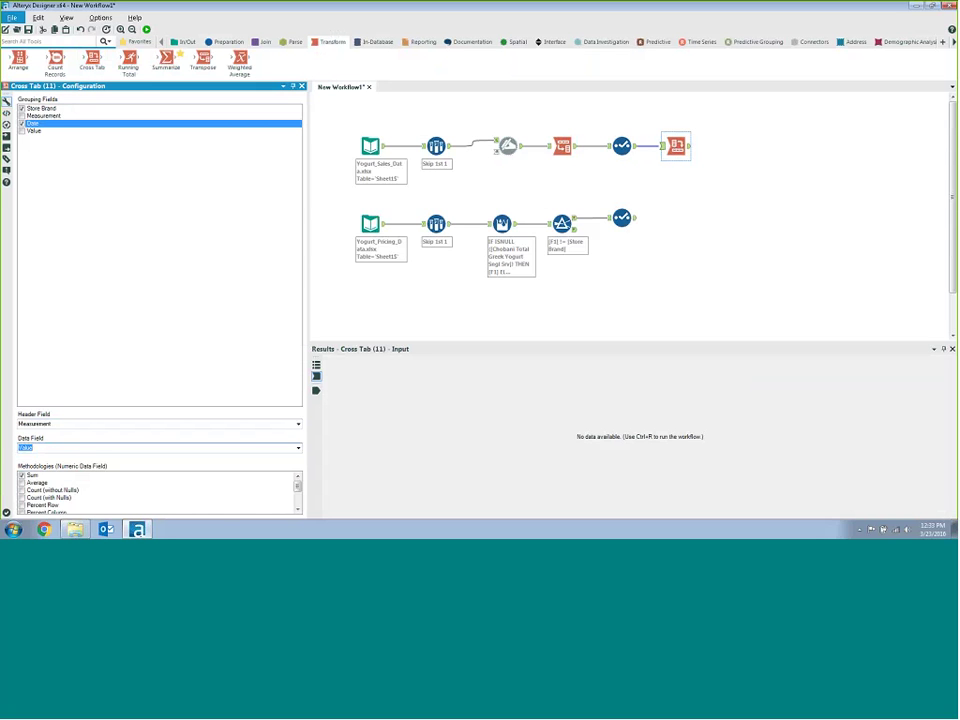
{"action": "left_click", "coordinate": [146, 29]}
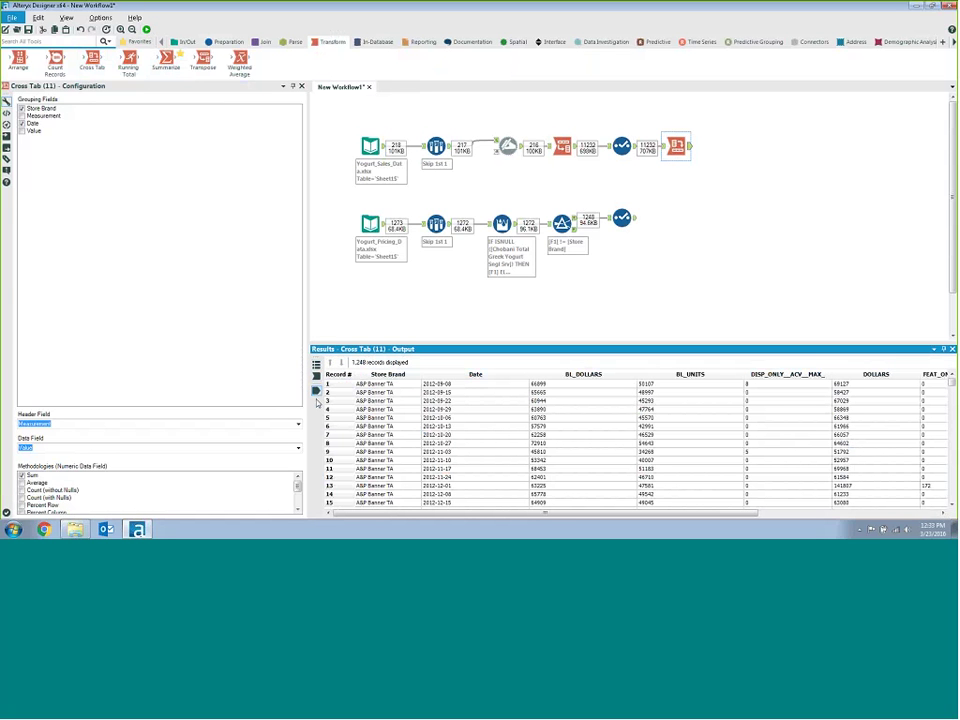
{"action": "left_click", "coordinate": [389, 385]}
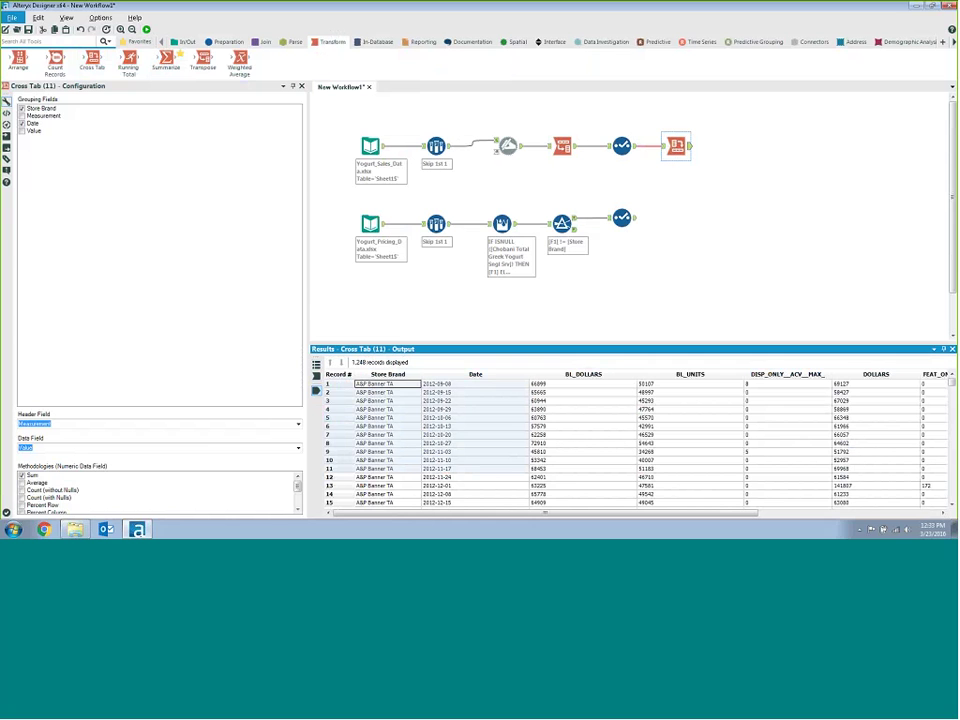
{"action": "left_click_drag", "start_coordinate": [428, 514], "coordinate": [484, 399]}
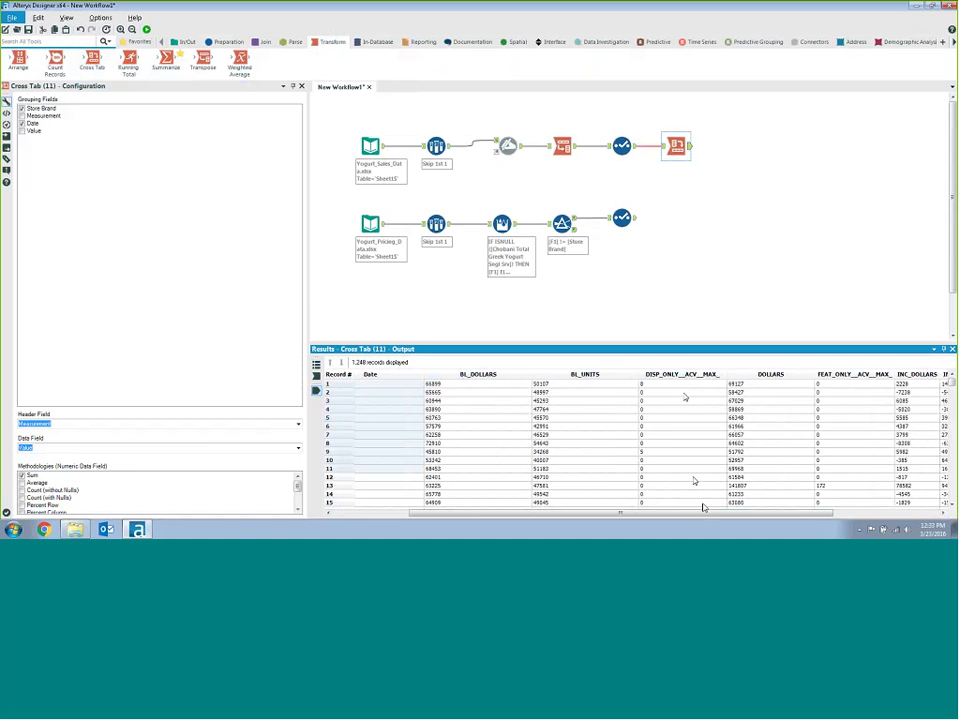
{"action": "left_click_drag", "start_coordinate": [709, 514], "coordinate": [792, 518]}
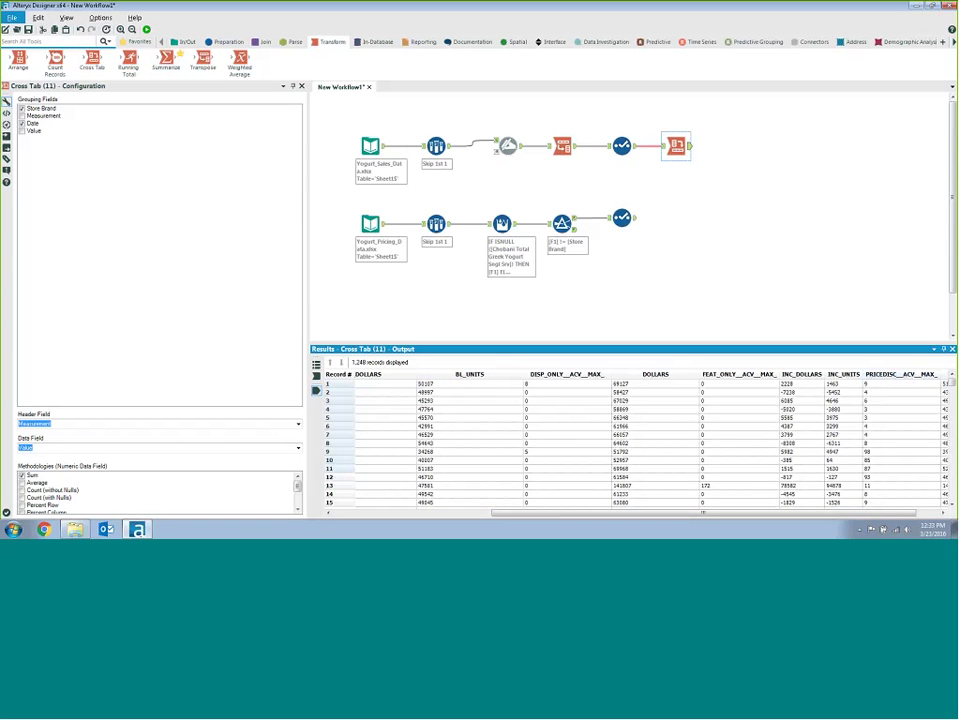
{"action": "left_click_drag", "start_coordinate": [876, 515], "coordinate": [900, 515]}
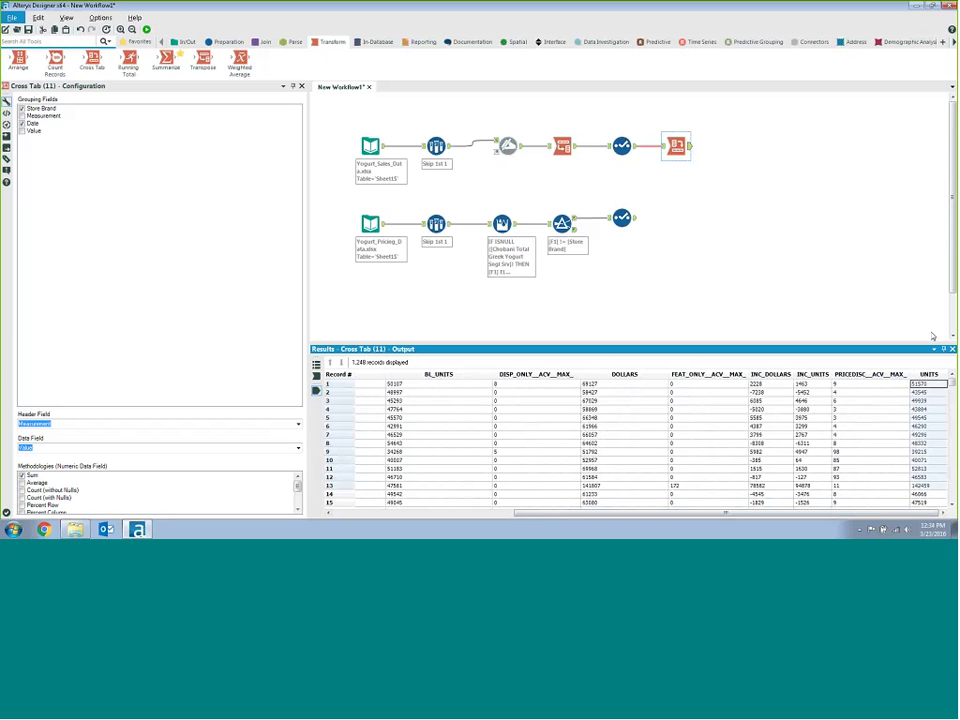
{"action": "left_click", "coordinate": [450, 515]}
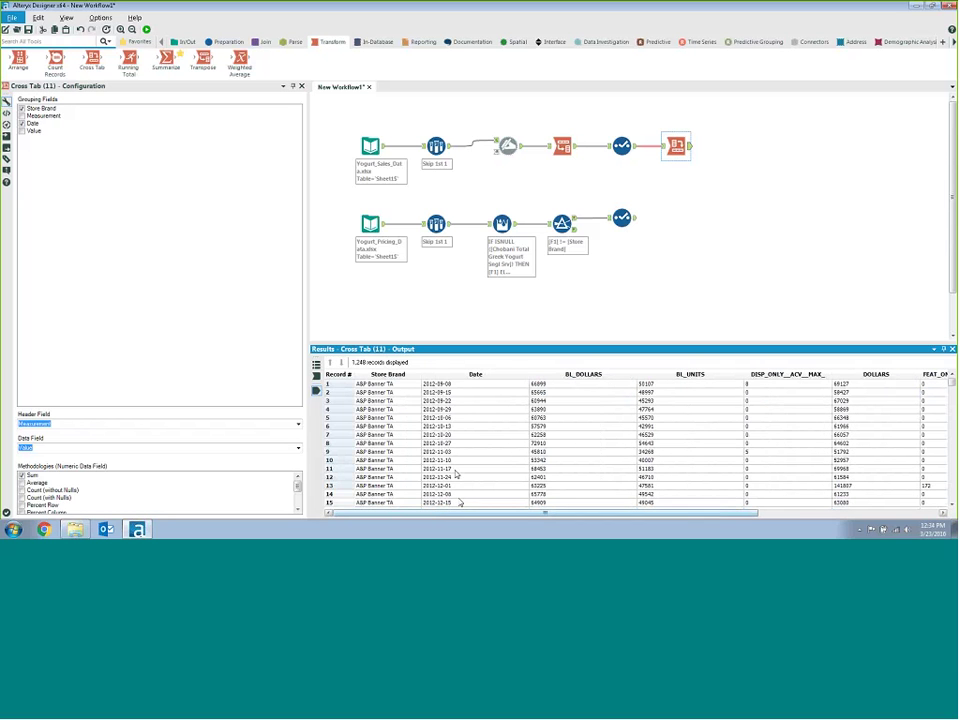
{"action": "mouse_move", "coordinate": [375, 392]}
{"action": "left_mouse_down"}
{"action": "mouse_move", "coordinate": [437, 405]}
{"action": "mouse_move", "coordinate": [446, 443]}
{"action": "left_mouse_up"}
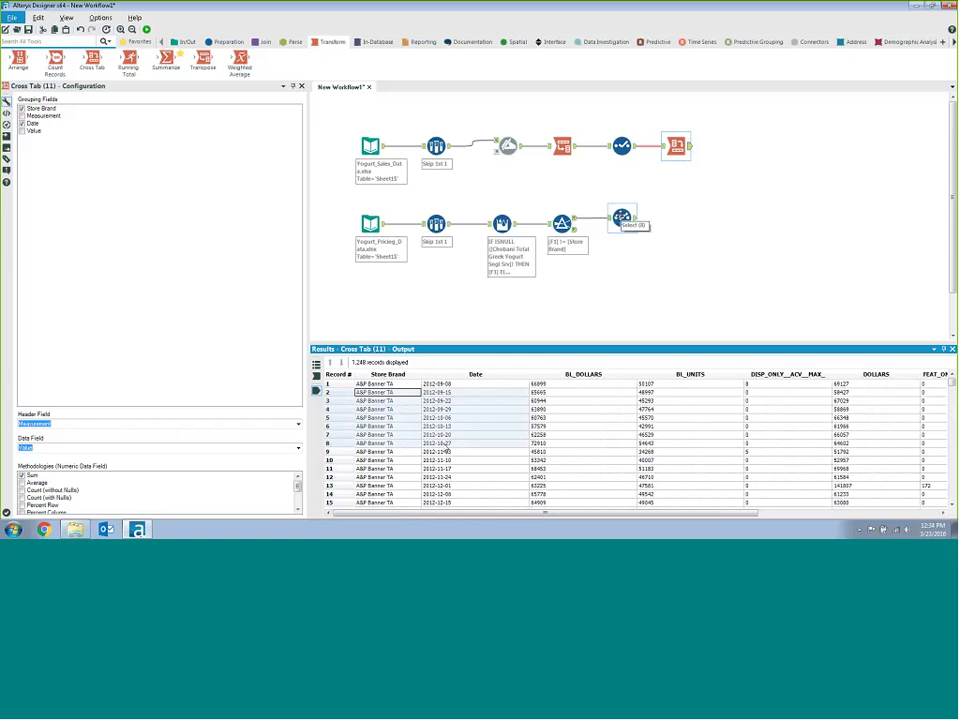
- Add a Join tool and connect the pricing Select to its right input
{"action": "left_click", "coordinate": [620, 217]}
{"action": "left_click_drag", "start_coordinate": [399, 392], "coordinate": [440, 452]}
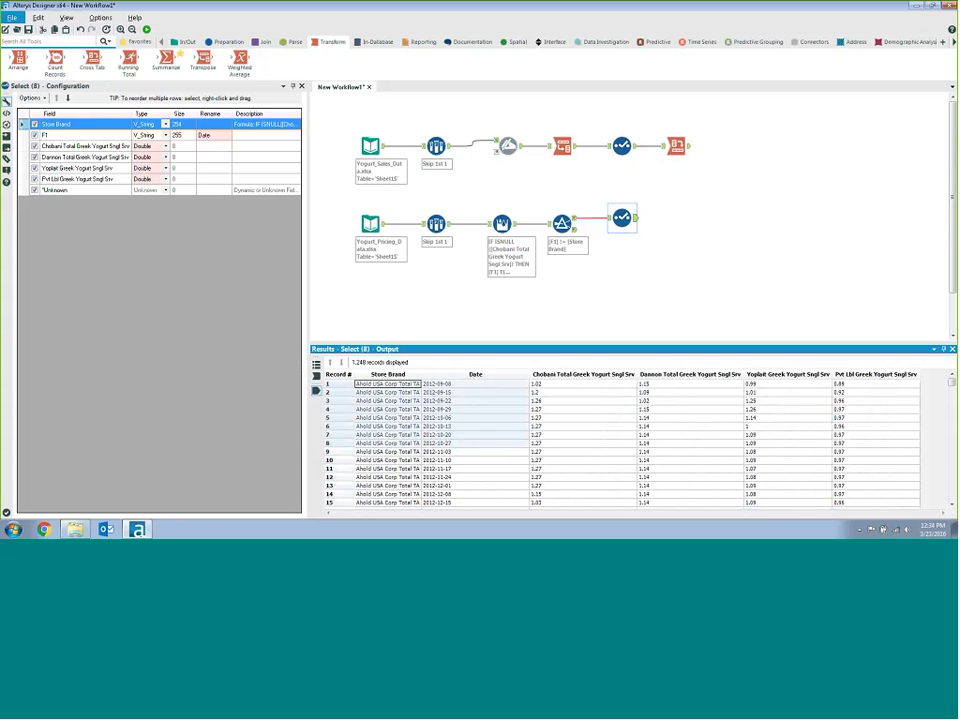
{"action": "left_click", "coordinate": [261, 43]}
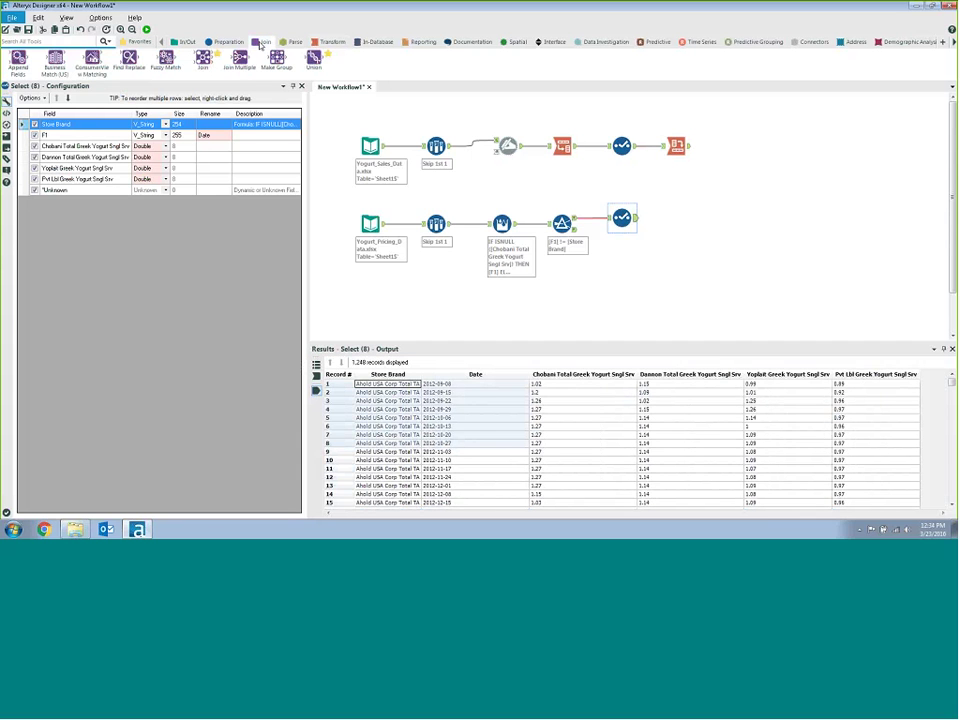
{"action": "left_click_drag", "start_coordinate": [203, 58], "coordinate": [726, 184]}
{"action": "left_click_drag", "start_coordinate": [634, 217], "coordinate": [712, 188]}
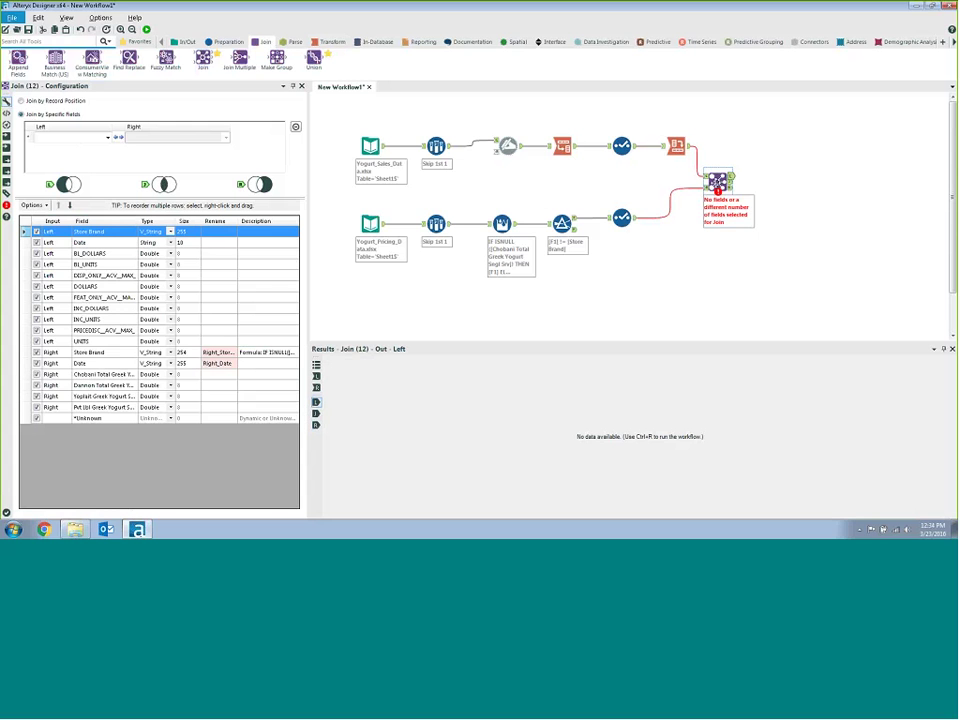
- Set the Join to match the two branches on Store Brand and Date
{"action": "left_click", "coordinate": [108, 139]}
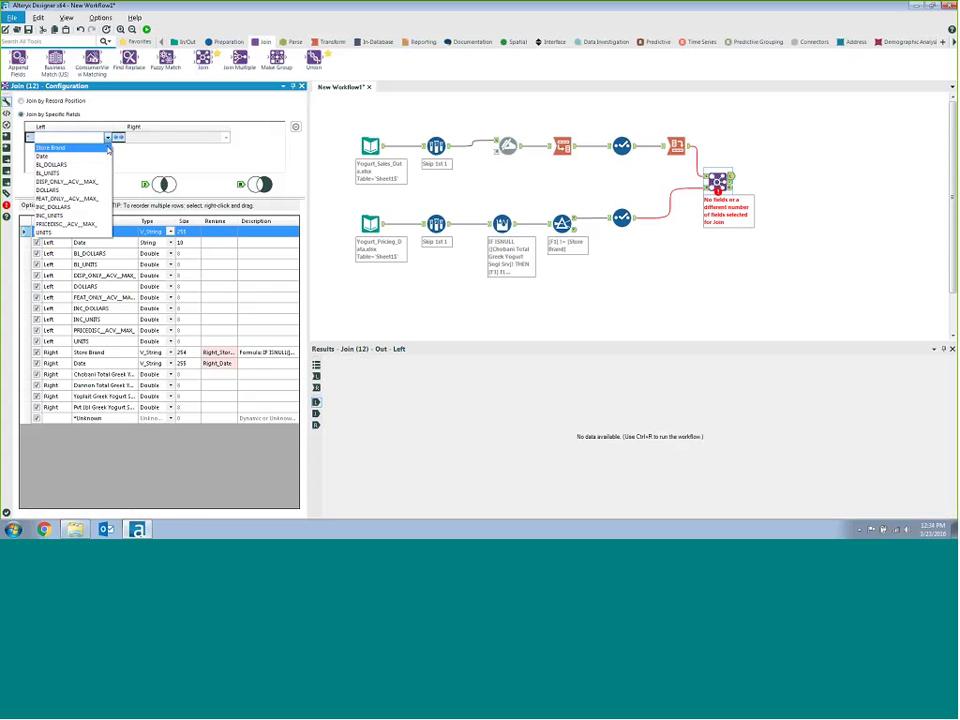
{"action": "left_click", "coordinate": [106, 148]}
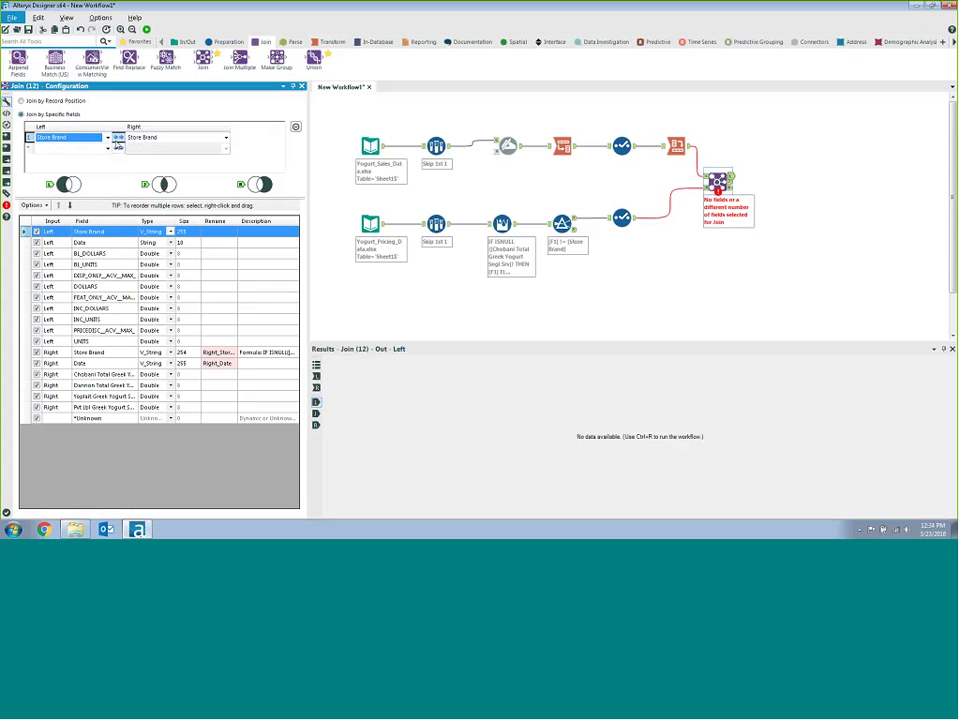
{"action": "left_click", "coordinate": [107, 148]}
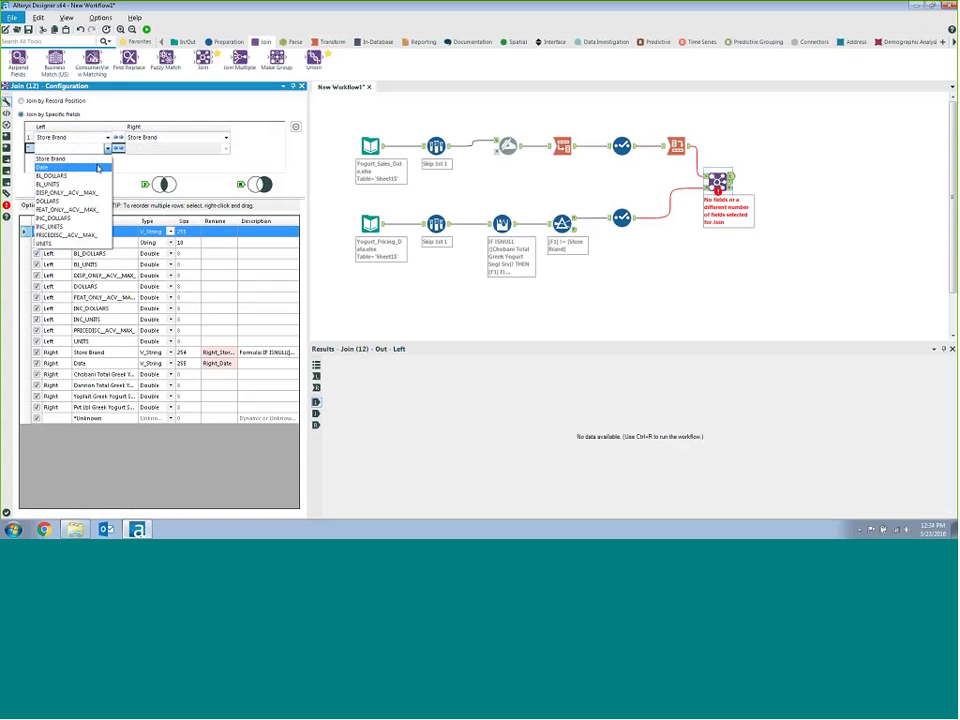
{"action": "left_click", "coordinate": [98, 168]}
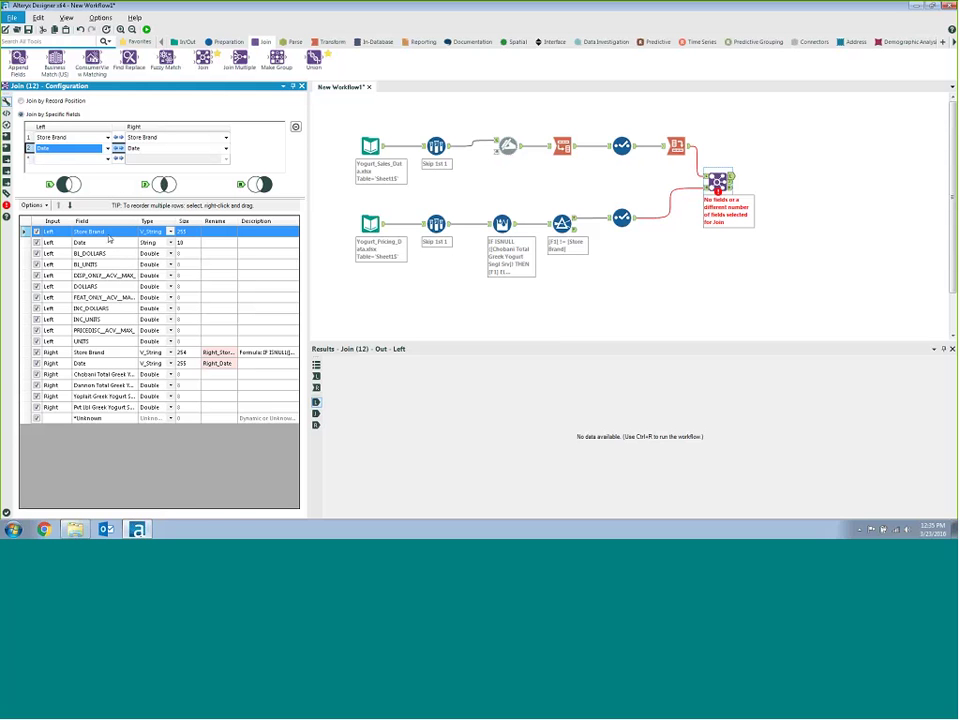
- Uncheck the duplicate Right Store Brand and Right Date fields in the join output
{"action": "left_click_drag", "start_coordinate": [109, 237], "coordinate": [100, 416]}
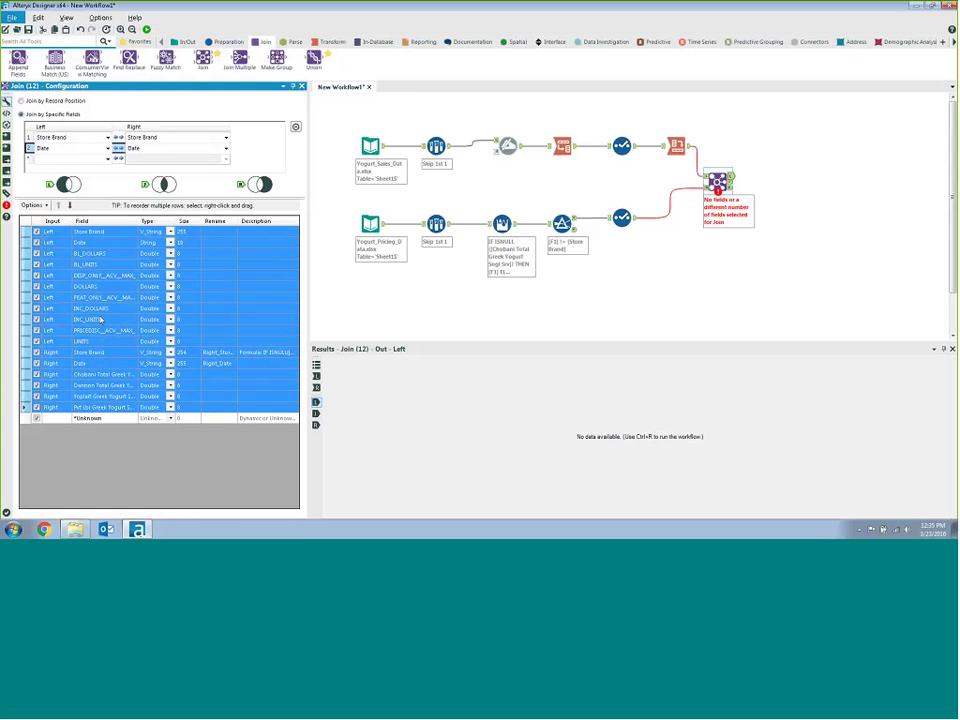
{"action": "left_click", "coordinate": [90, 286]}
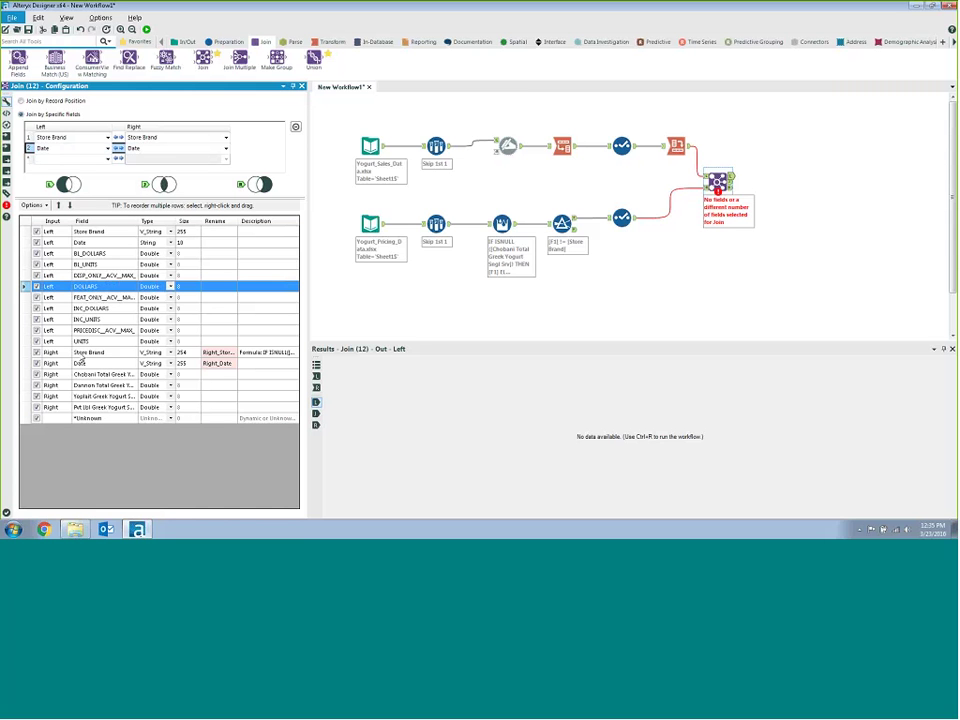
{"action": "left_click", "coordinate": [87, 233]}
{"action": "left_click_drag", "start_coordinate": [87, 240], "coordinate": [87, 243]}
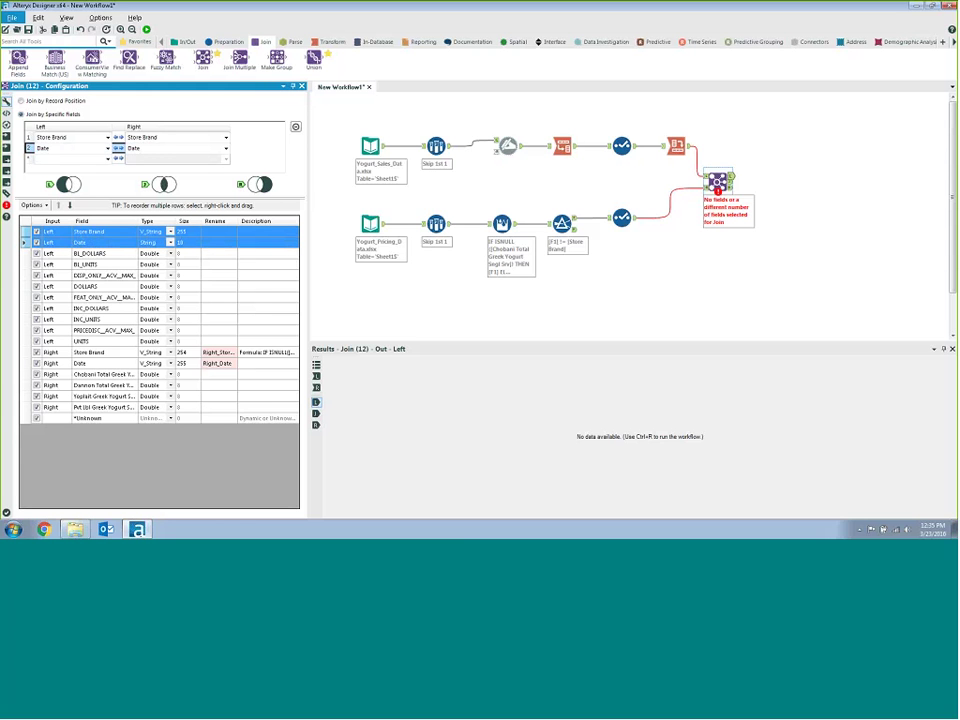
{"action": "left_click", "coordinate": [36, 352]}
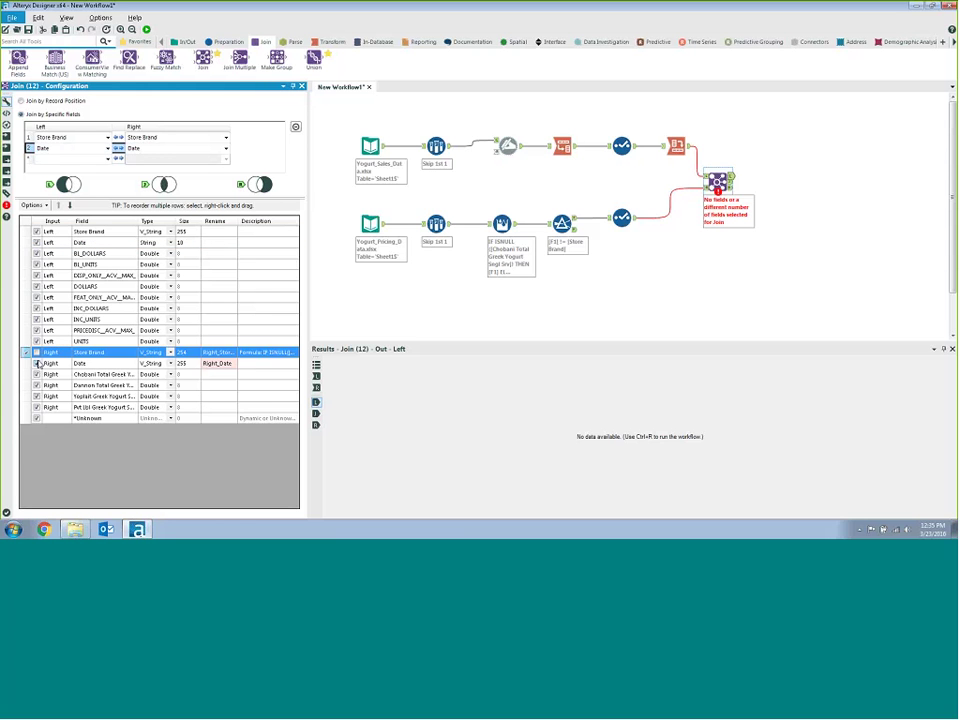
{"action": "left_click", "coordinate": [37, 363]}
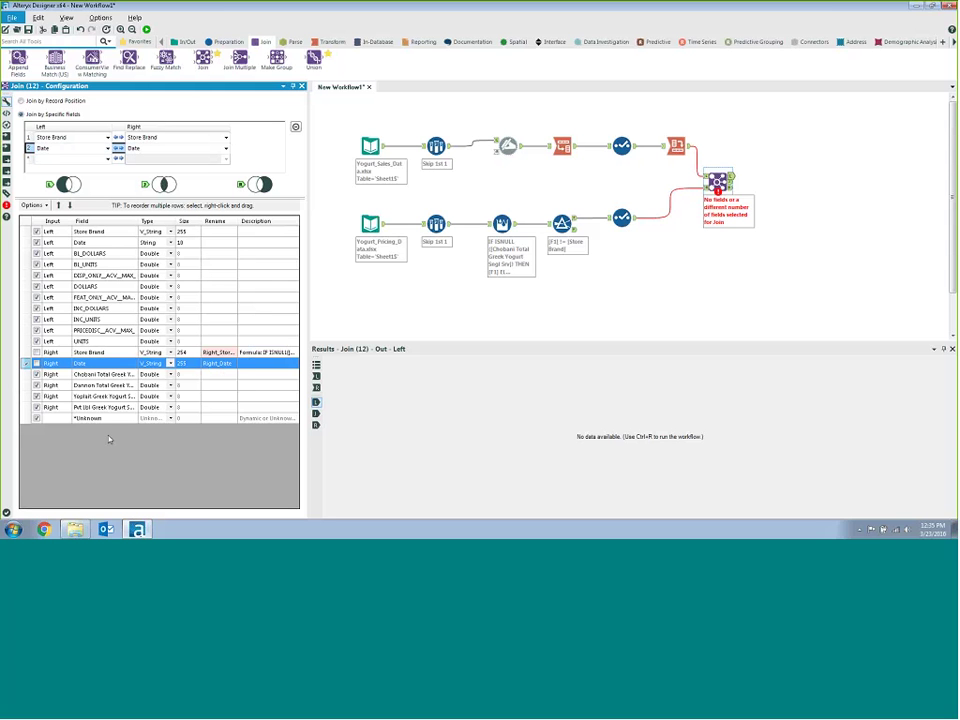
- Run the workflow and check the 1,248 joined records' Store Brand, Date and yogurt price columns
{"action": "left_click", "coordinate": [147, 30]}
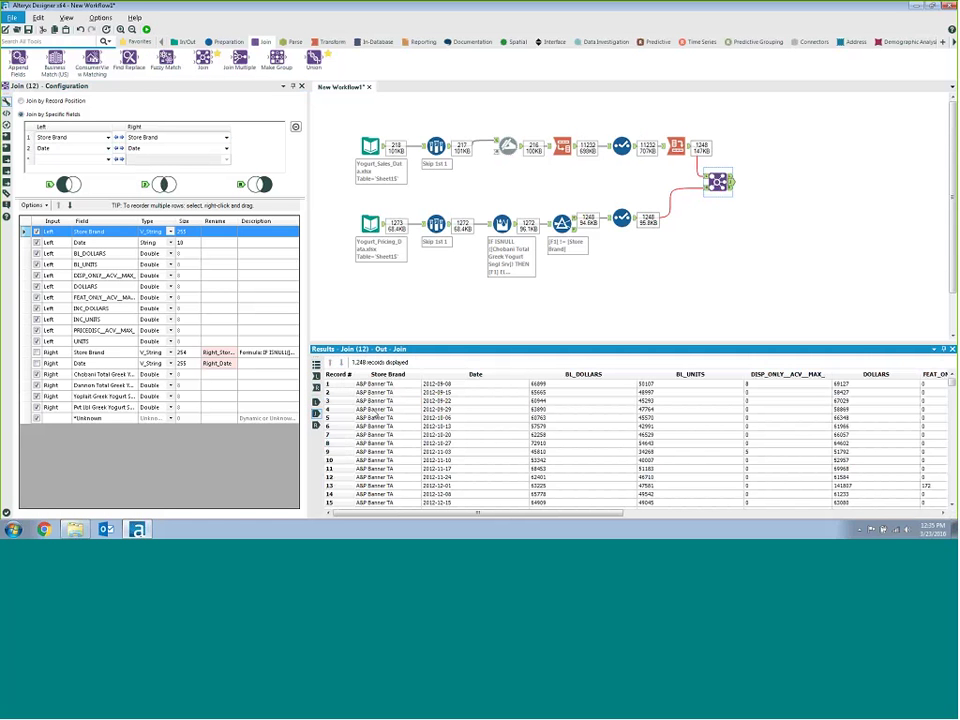
{"action": "left_click_drag", "start_coordinate": [372, 385], "coordinate": [495, 520]}
{"action": "scroll", "coordinate": [495, 516], "scroll_direction": "right", "scroll_amount": 3}
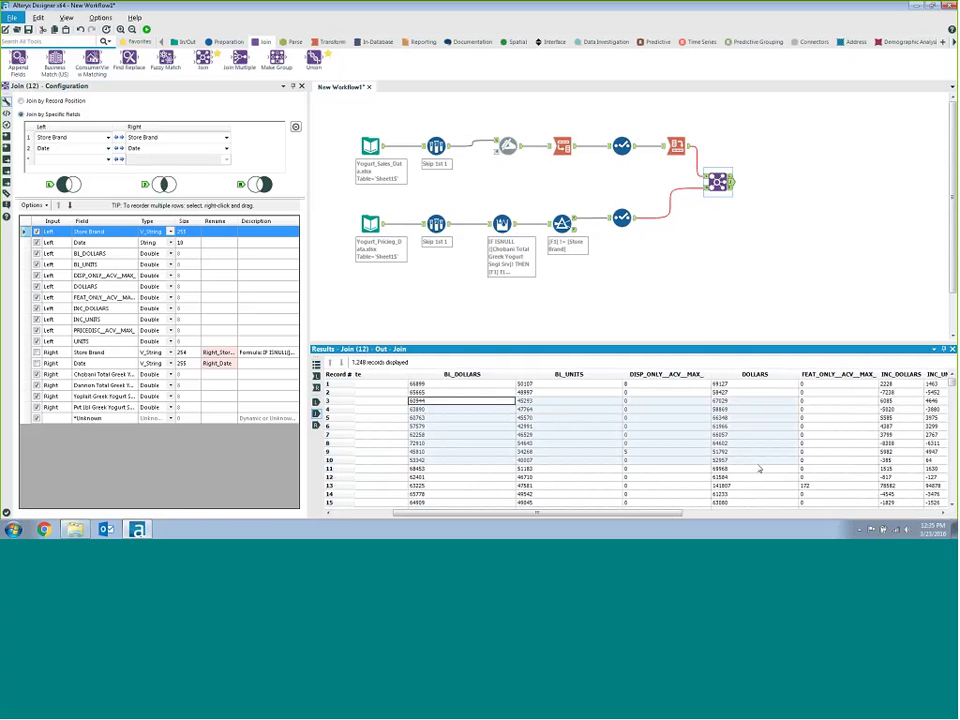
{"action": "scroll", "coordinate": [665, 516], "scroll_direction": "right", "scroll_amount": 1}
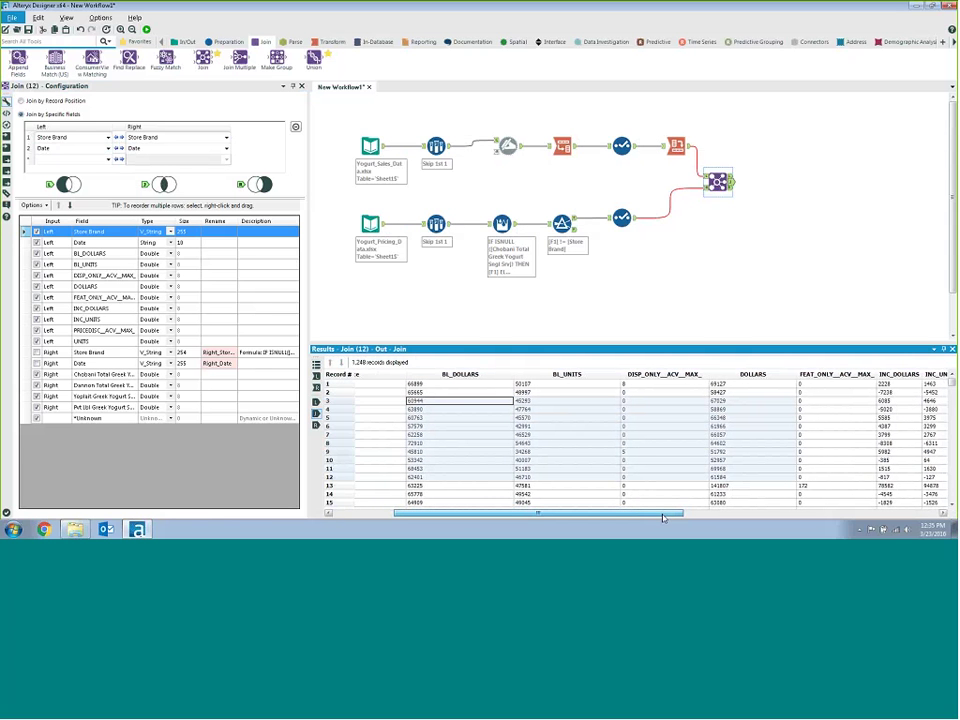
{"action": "left_click_drag", "start_coordinate": [665, 517], "coordinate": [944, 512]}
{"action": "left_click_drag", "start_coordinate": [628, 400], "coordinate": [928, 440]}
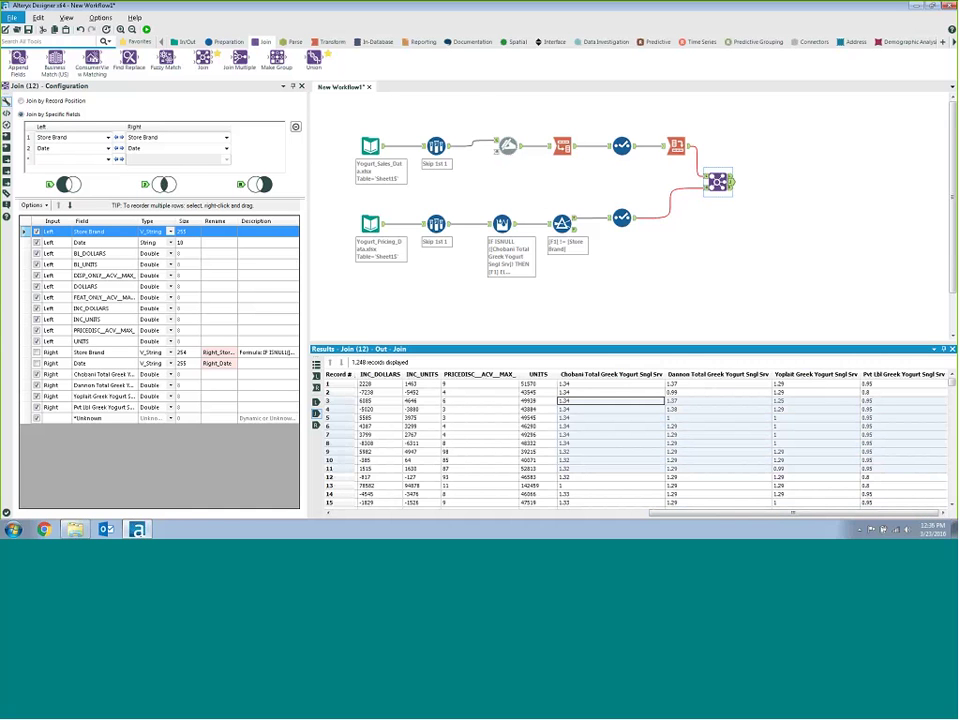
- Show the Data Investigation tools in the tool palette
{"action": "left_click", "coordinate": [603, 42]}
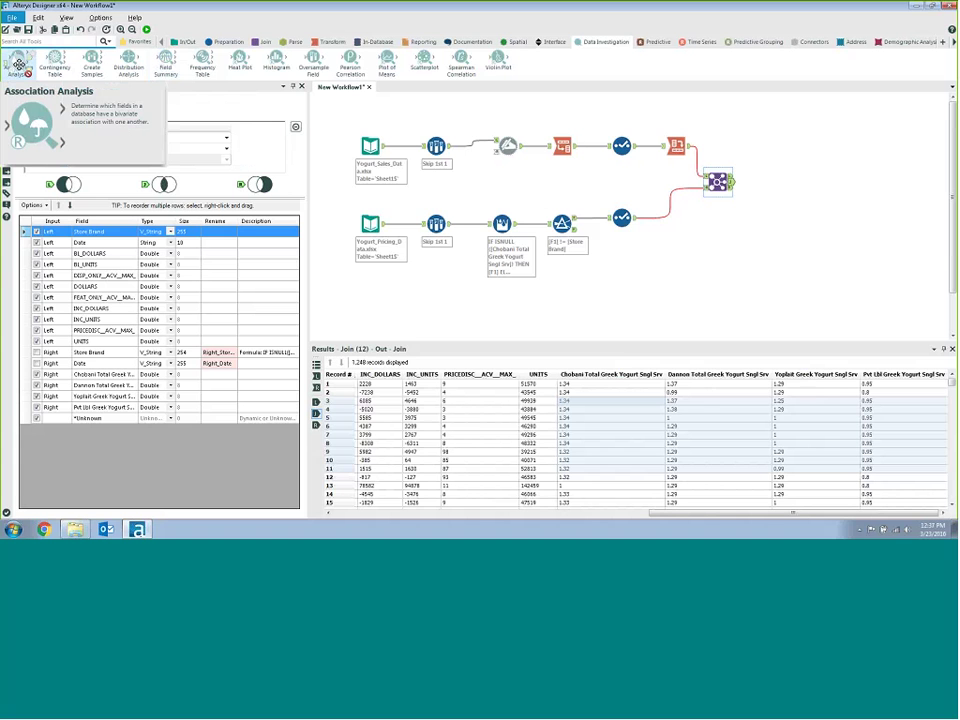
- Add an Association Analysis after the Join correlating UNITS with the Chobani, Dannon, Yoplait and Pvt Lbl prices
{"action": "left_click_drag", "start_coordinate": [18, 66], "coordinate": [771, 182]}
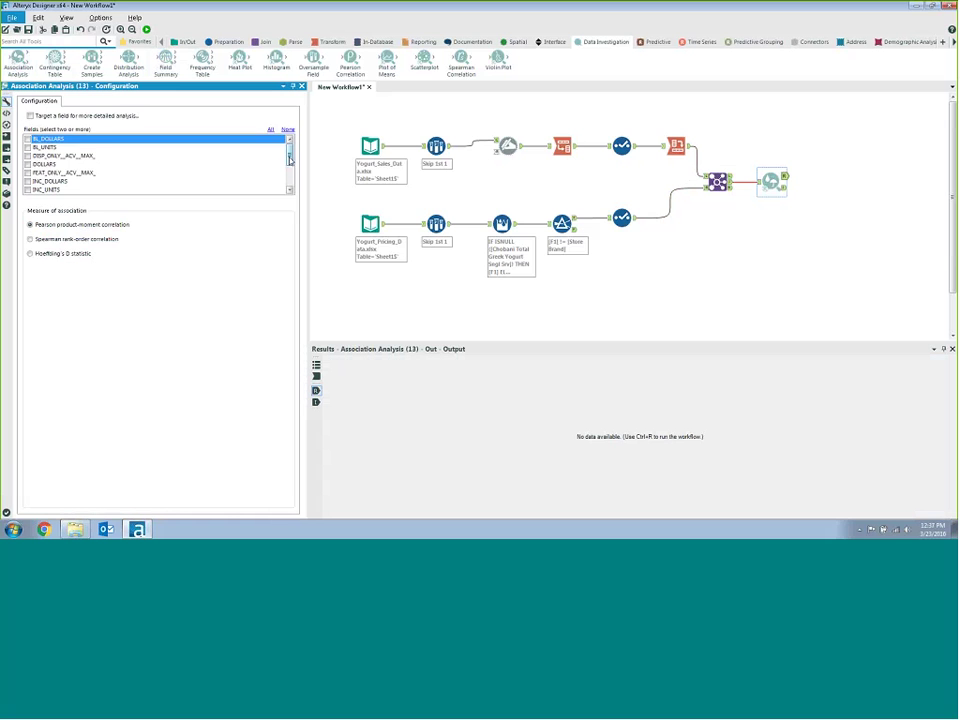
{"action": "scroll", "coordinate": [290, 160], "scroll_direction": "down", "scroll_amount": 2}
{"action": "left_click", "coordinate": [28, 156]}
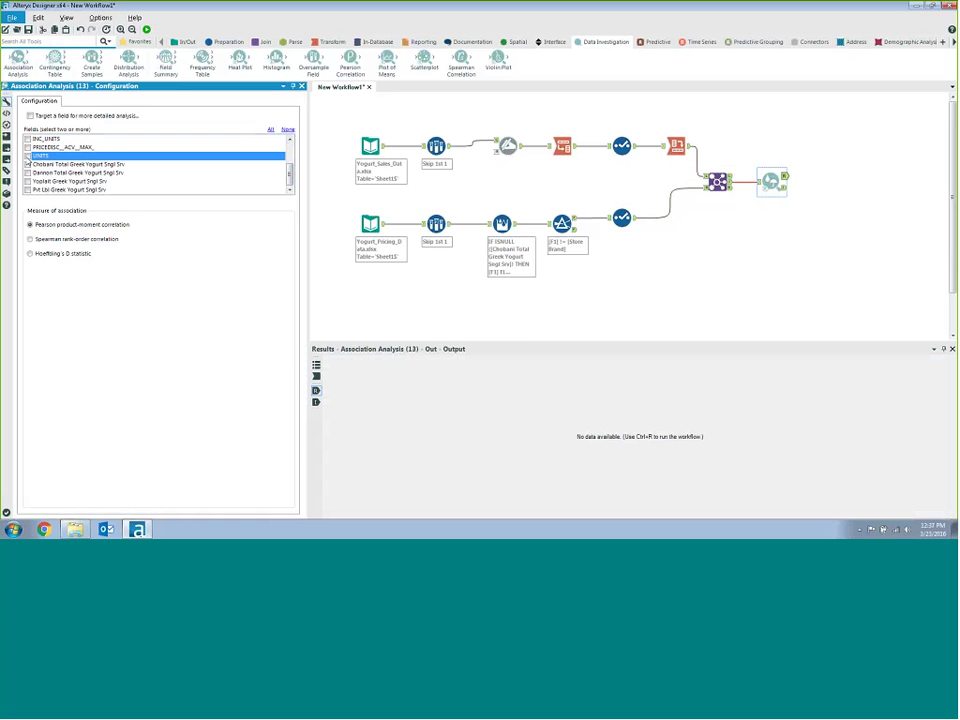
{"action": "left_click", "coordinate": [28, 156]}
{"action": "left_click", "coordinate": [28, 164]}
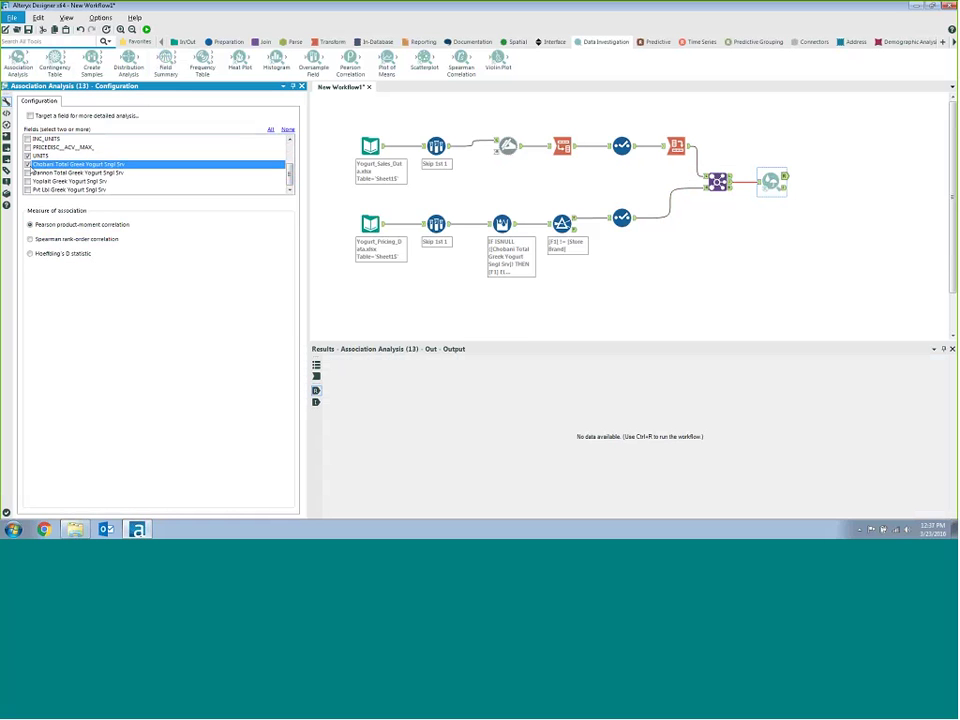
{"action": "left_click", "coordinate": [28, 172]}
{"action": "left_click", "coordinate": [28, 181]}
{"action": "left_click", "coordinate": [28, 189]}
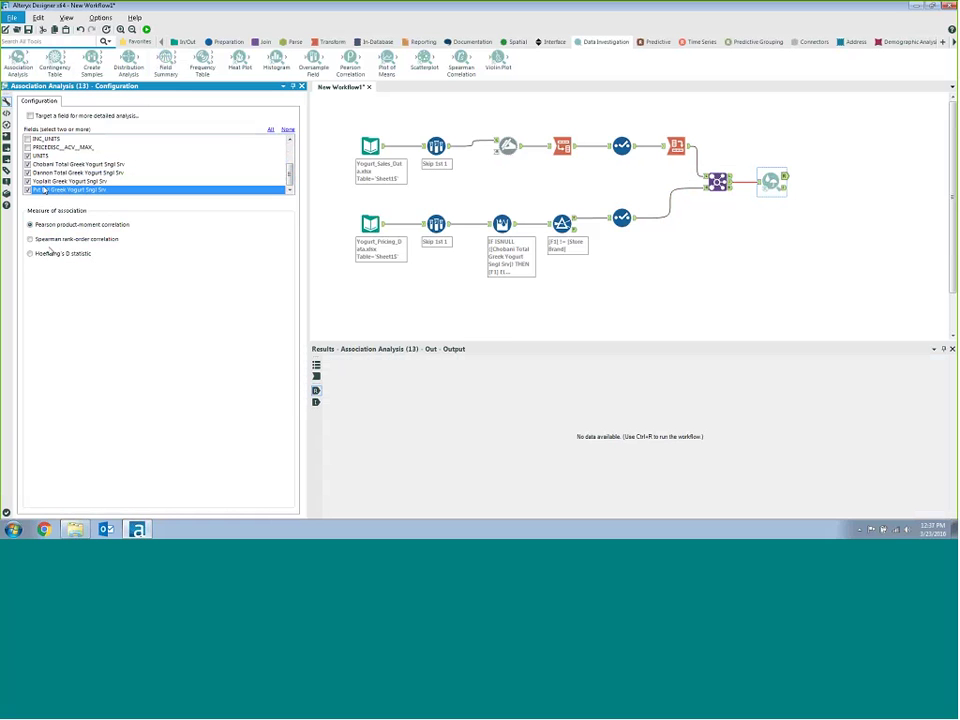
- Dismiss the analysis tool's shortcut menu and switch the palette to Favorites
{"action": "right_click", "coordinate": [779, 184]}
{"action": "mouse_move", "coordinate": [801, 229]}
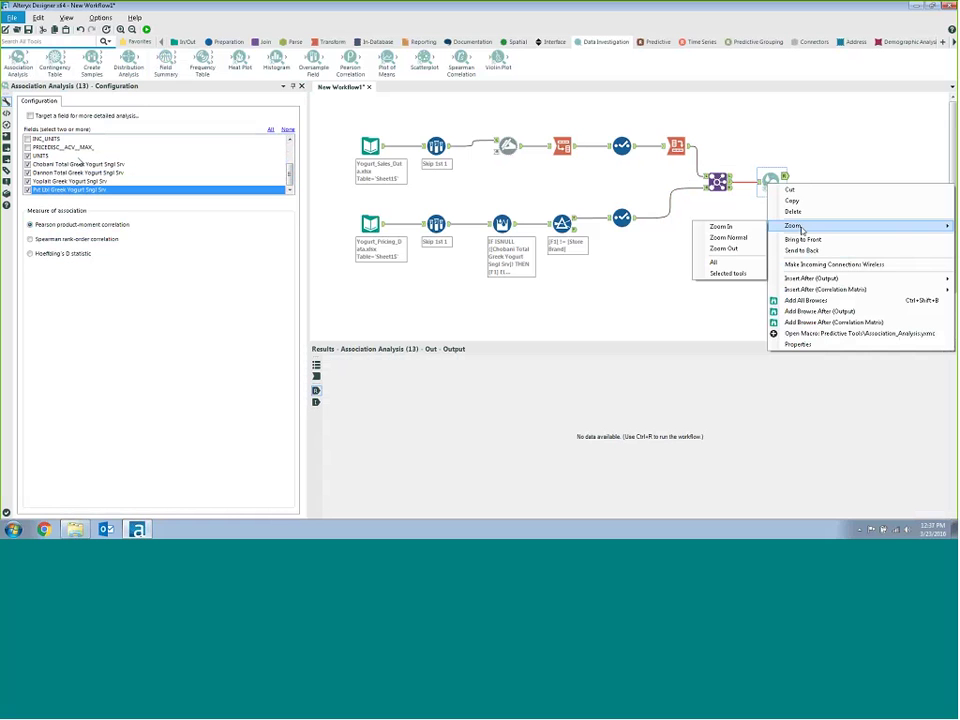
{"action": "left_click", "coordinate": [127, 40]}
{"action": "left_click", "coordinate": [127, 40]}
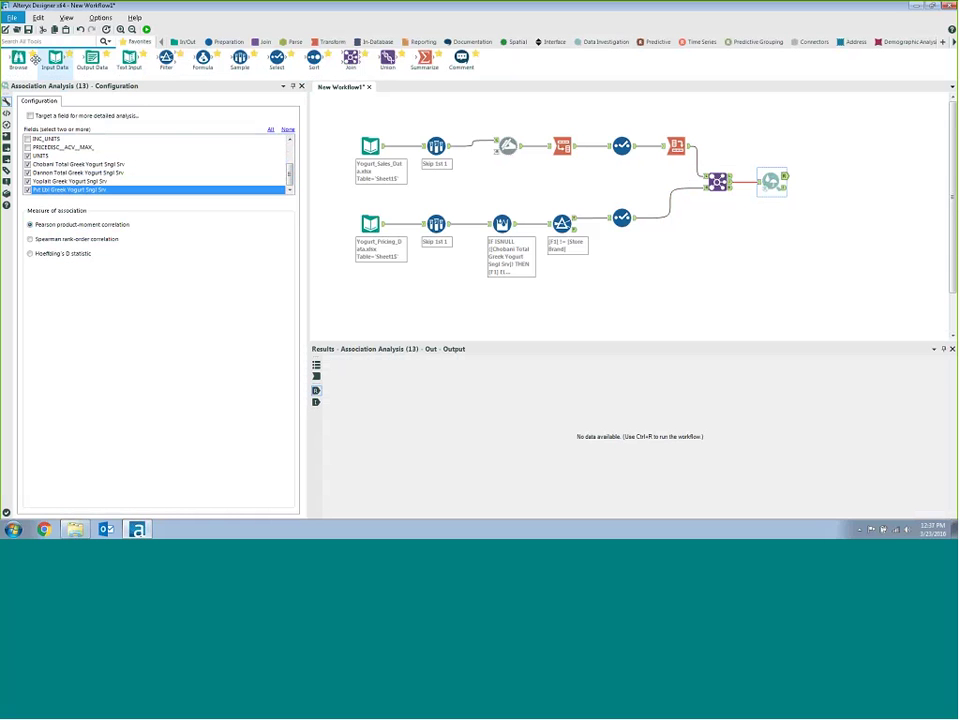
- Attach a Browse to the Association Analysis, run, and view the correlation report in a new window
{"action": "left_click_drag", "start_coordinate": [18, 57], "coordinate": [831, 200]}
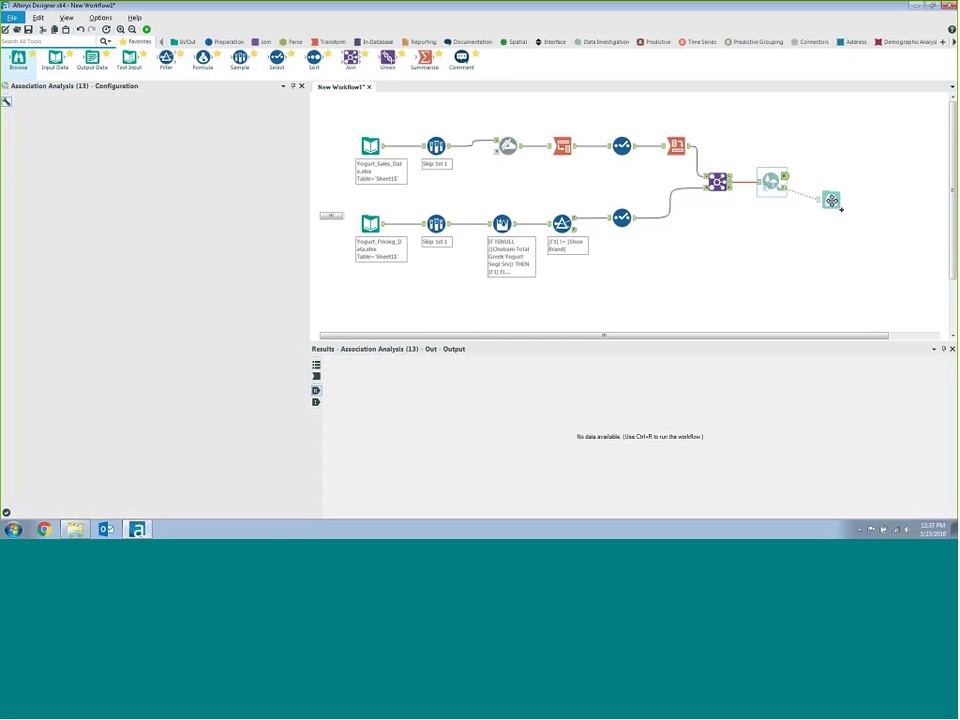
{"action": "left_click", "coordinate": [147, 29]}
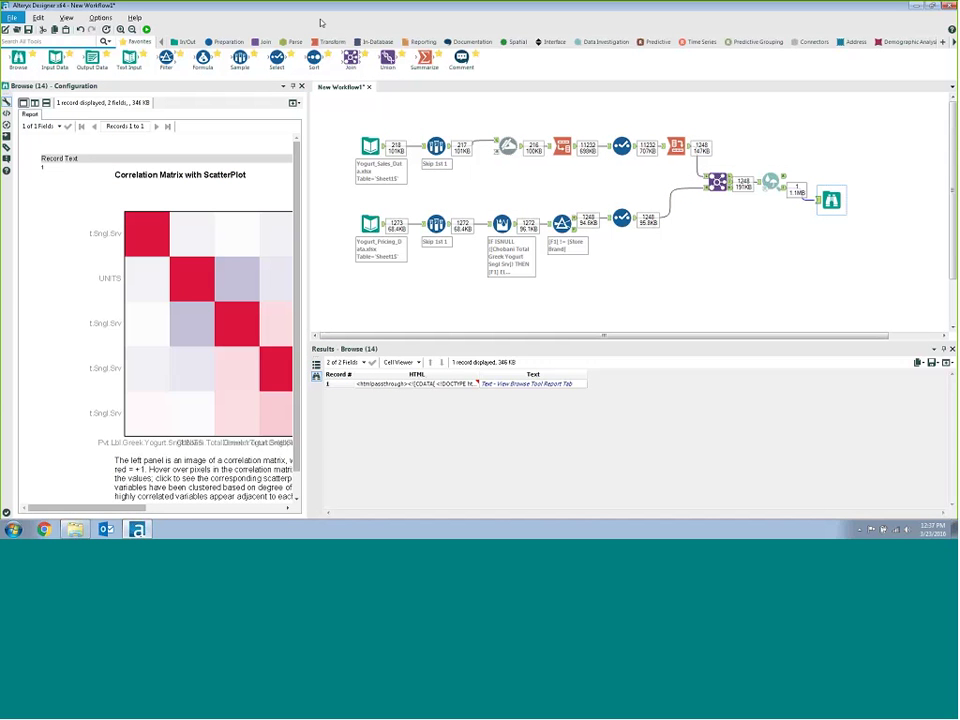
{"action": "left_click", "coordinate": [293, 104]}
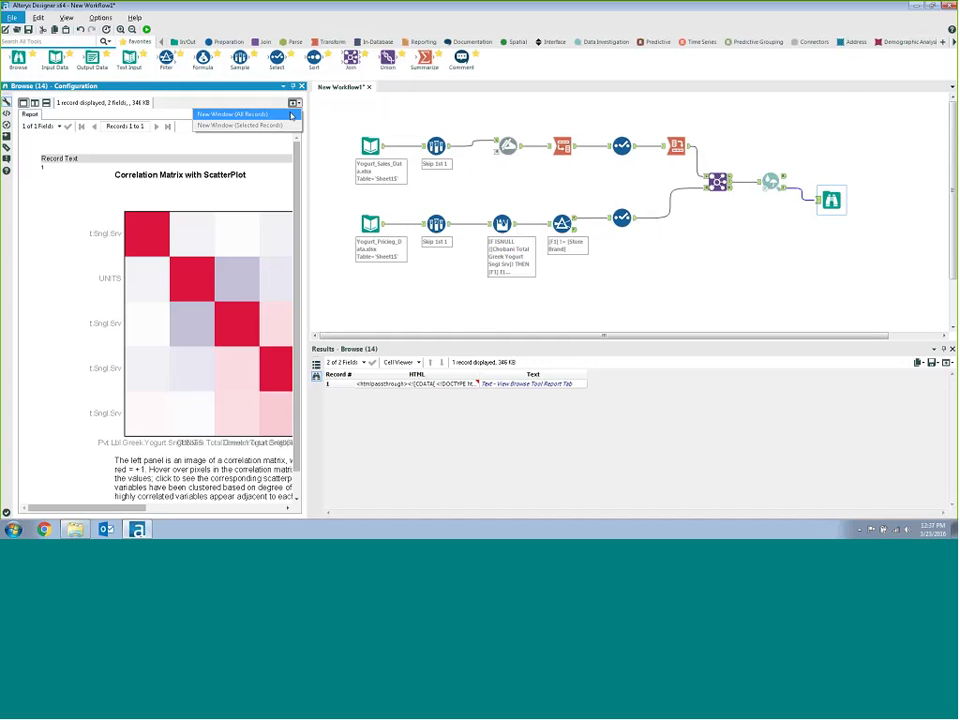
{"action": "left_click", "coordinate": [291, 116]}
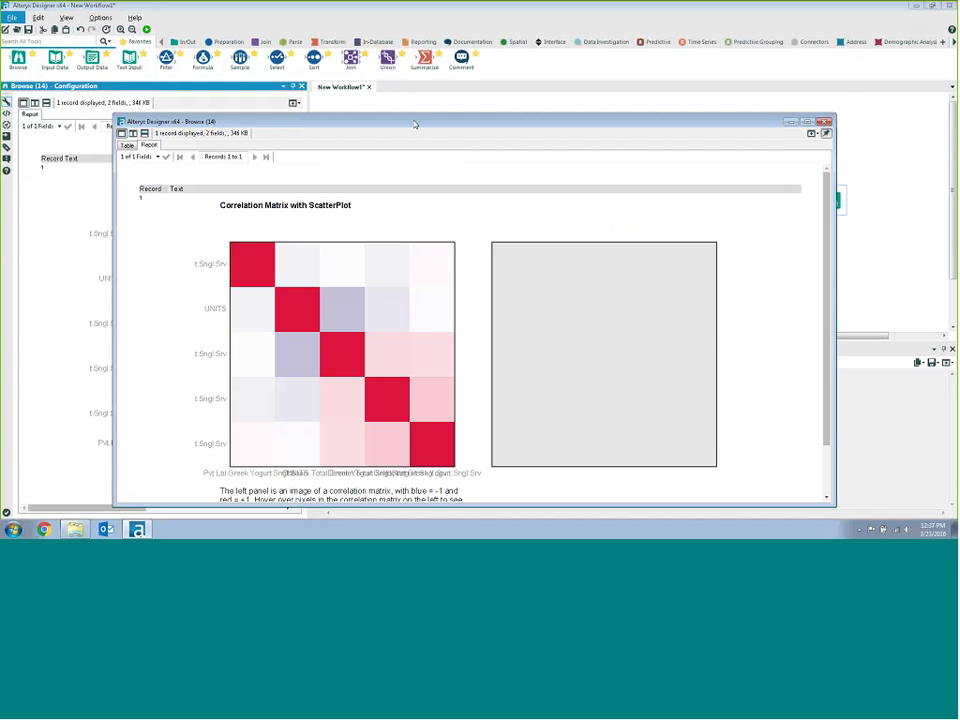
- Reposition and enlarge the Browse (14) report window, read the correlation values, then close it
{"action": "left_click_drag", "start_coordinate": [410, 92], "coordinate": [404, 54]}
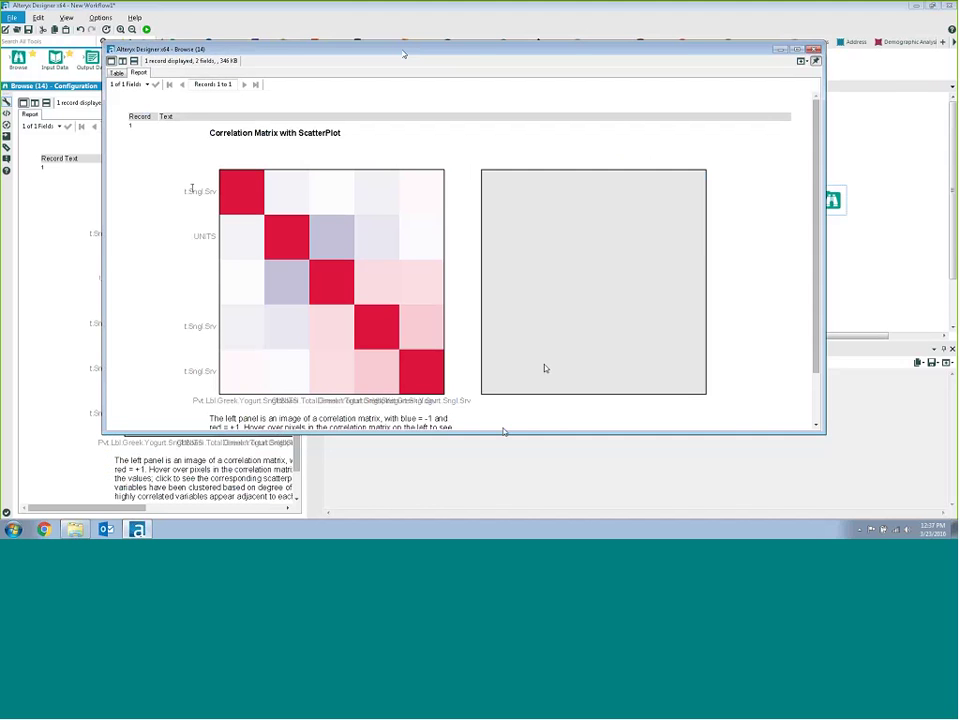
{"action": "left_click_drag", "start_coordinate": [503, 432], "coordinate": [505, 489]}
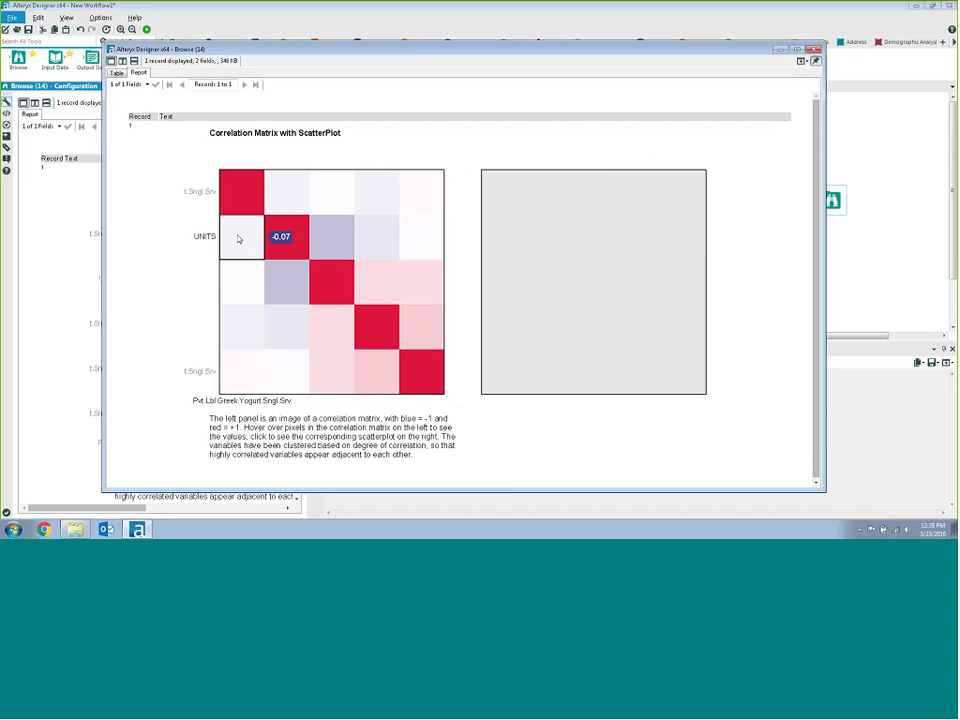
{"action": "mouse_move", "coordinate": [270, 237]}
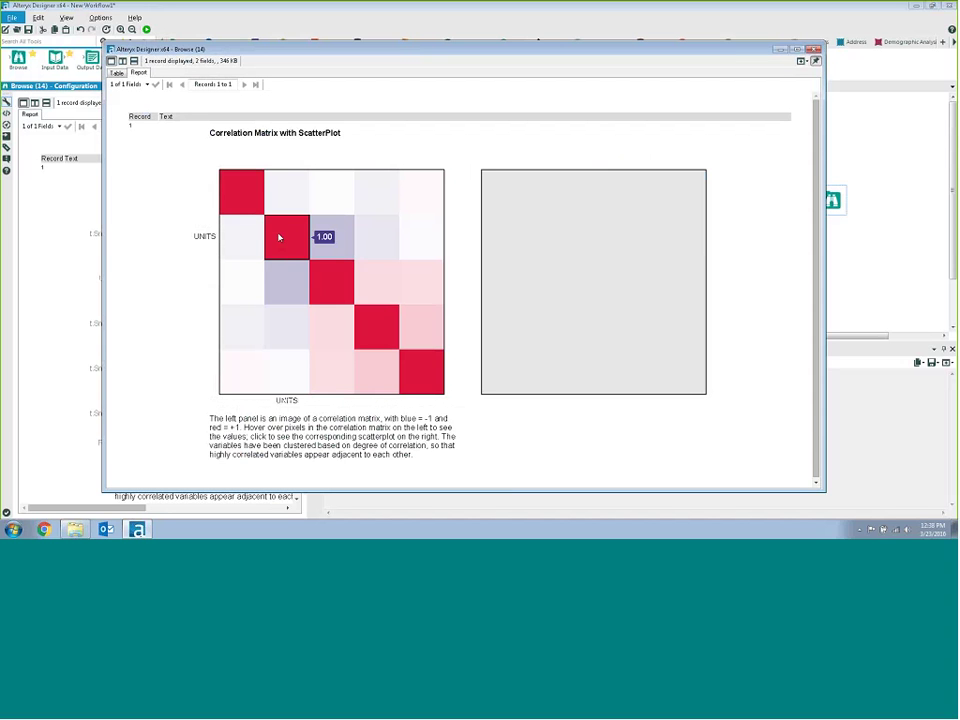
{"action": "mouse_move", "coordinate": [324, 242]}
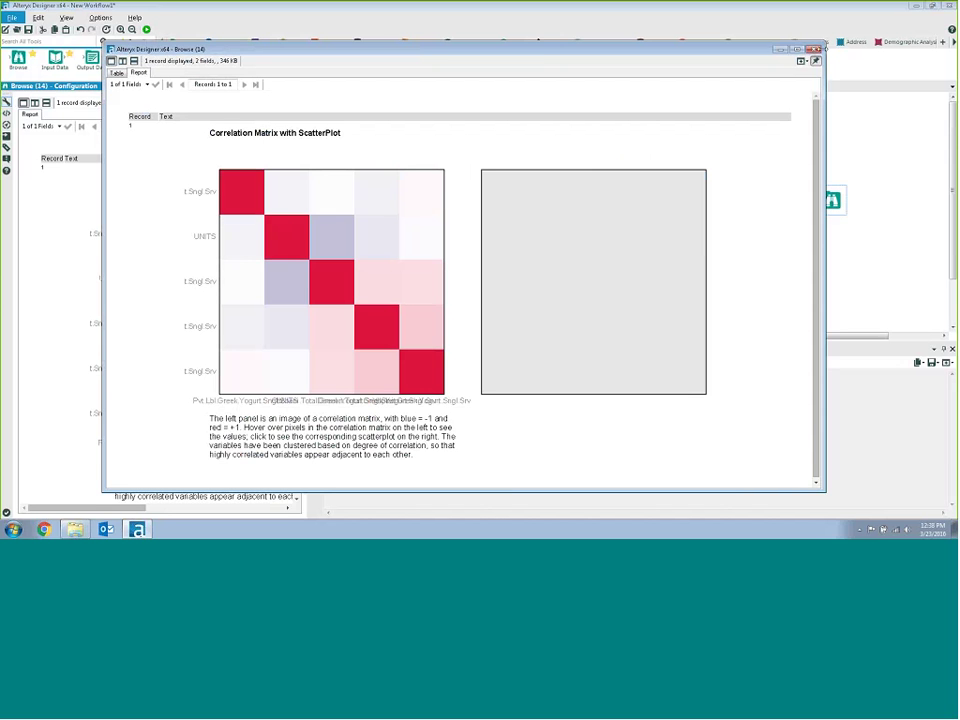
{"action": "left_click", "coordinate": [816, 49]}
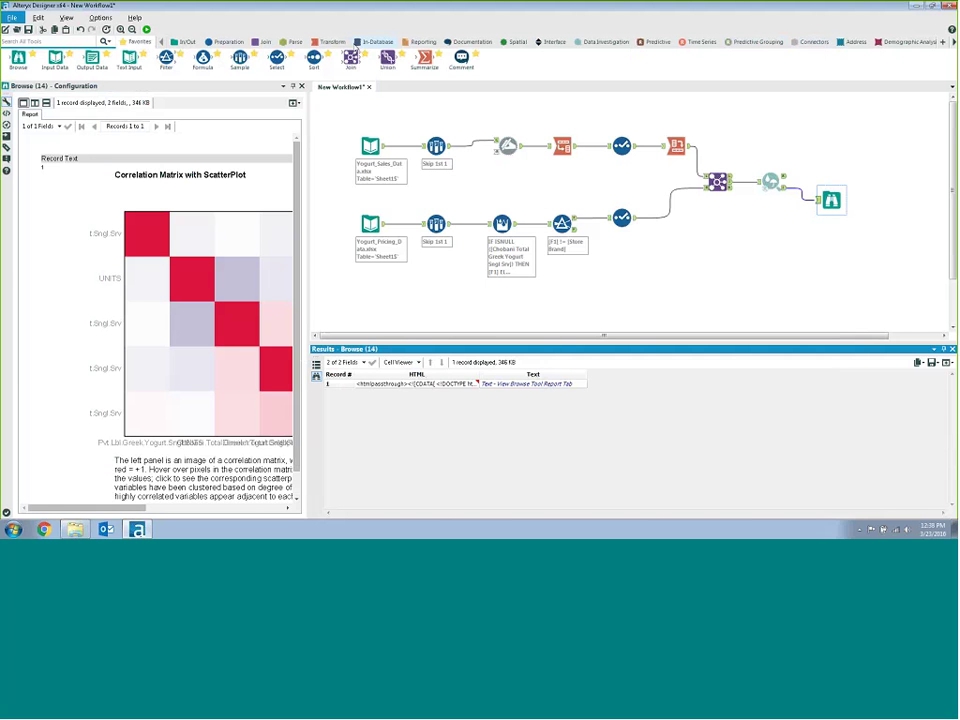
- Drop a Multi-Field Formula from the Preparation tools between the Join and Association Analysis
{"action": "left_click", "coordinate": [229, 42]}
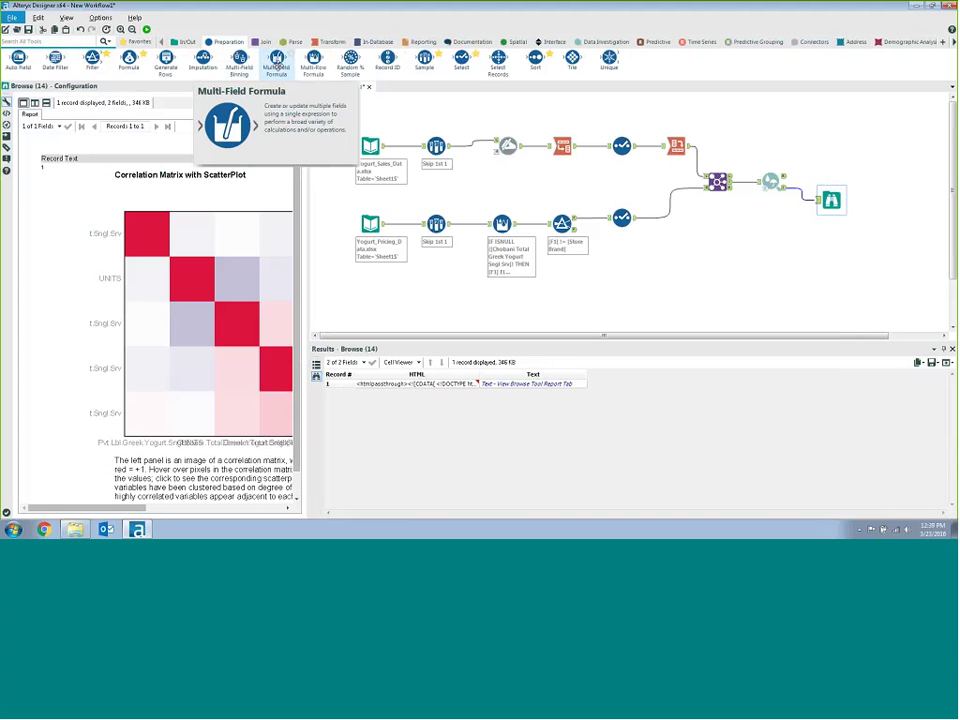
{"action": "left_click_drag", "start_coordinate": [276, 60], "coordinate": [762, 191]}
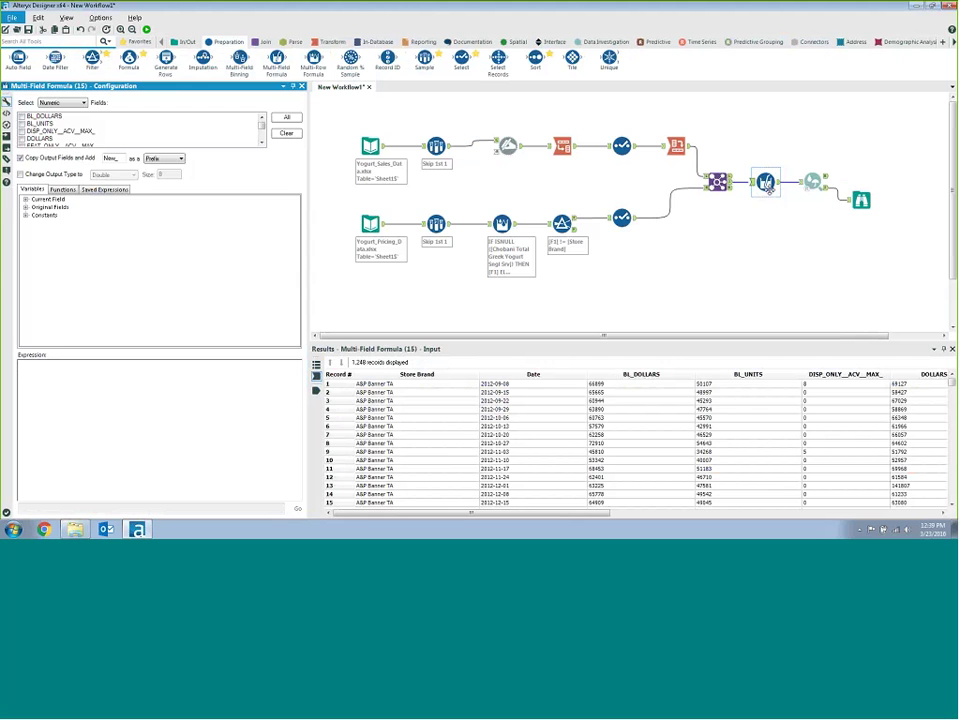
- Connect the Multi-Field Formula into the data flow and open its expression editor
{"action": "left_click_drag", "start_coordinate": [688, 146], "coordinate": [707, 179]}
{"action": "left_click", "coordinate": [390, 461]}
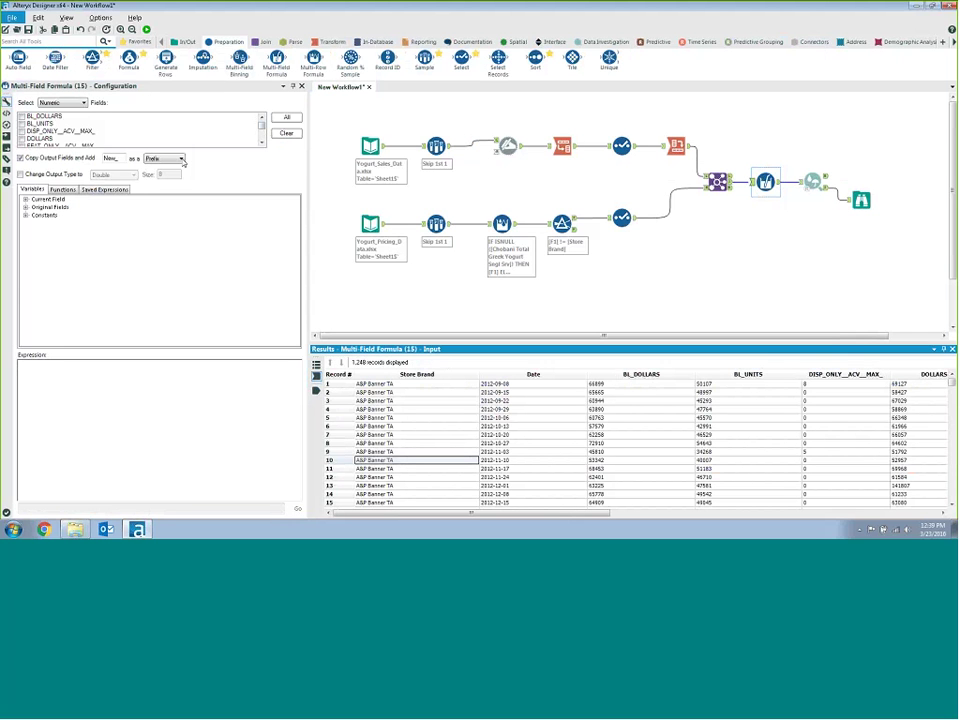
{"action": "left_click", "coordinate": [144, 338]}
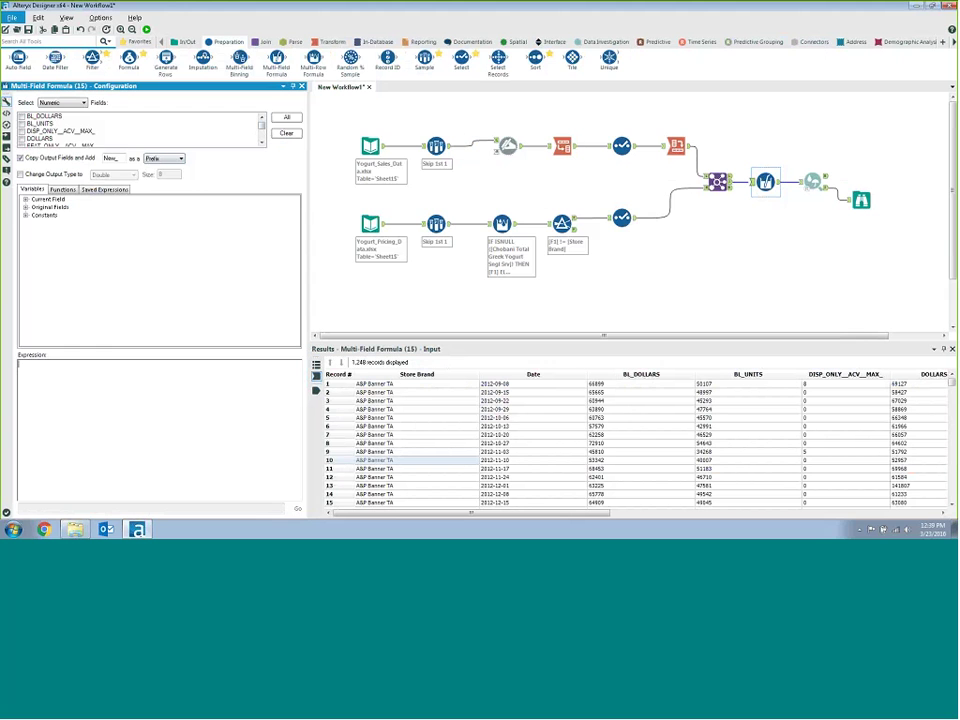
{"action": "left_click", "coordinate": [140, 393]}
- Select the Dannon, Yoplait and Pvt Lbl price fields, outputting copies with prefix 'DiL_'
{"action": "scroll", "coordinate": [212, 131], "scroll_direction": "down", "scroll_amount": 5}
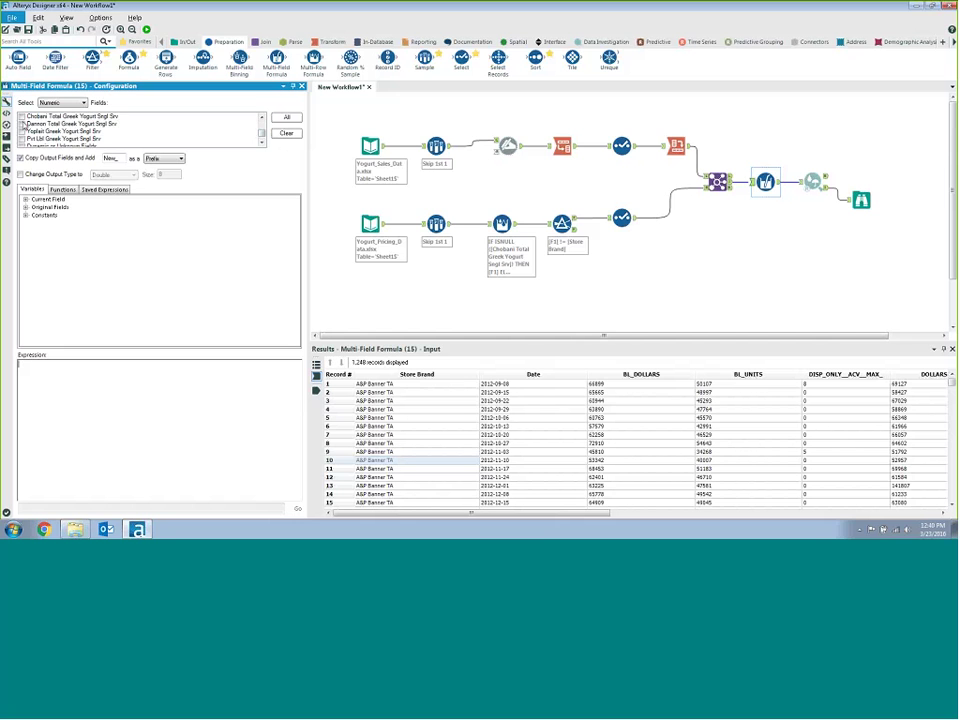
{"action": "left_click", "coordinate": [21, 124]}
{"action": "left_click", "coordinate": [21, 131]}
{"action": "left_click", "coordinate": [21, 138]}
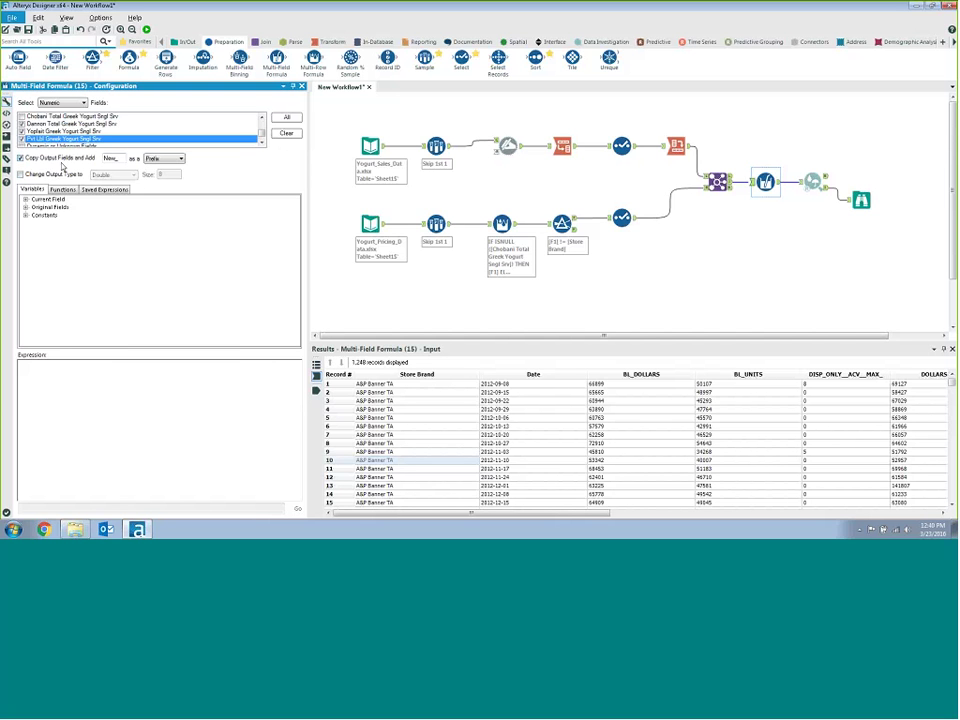
{"action": "left_click", "coordinate": [57, 160]}
{"action": "left_click", "coordinate": [67, 160]}
{"action": "type", "text": "DiL_"}
- Begin the formula expression with _CurrentField_ followed by a minus sign
{"action": "left_click", "coordinate": [25, 199]}
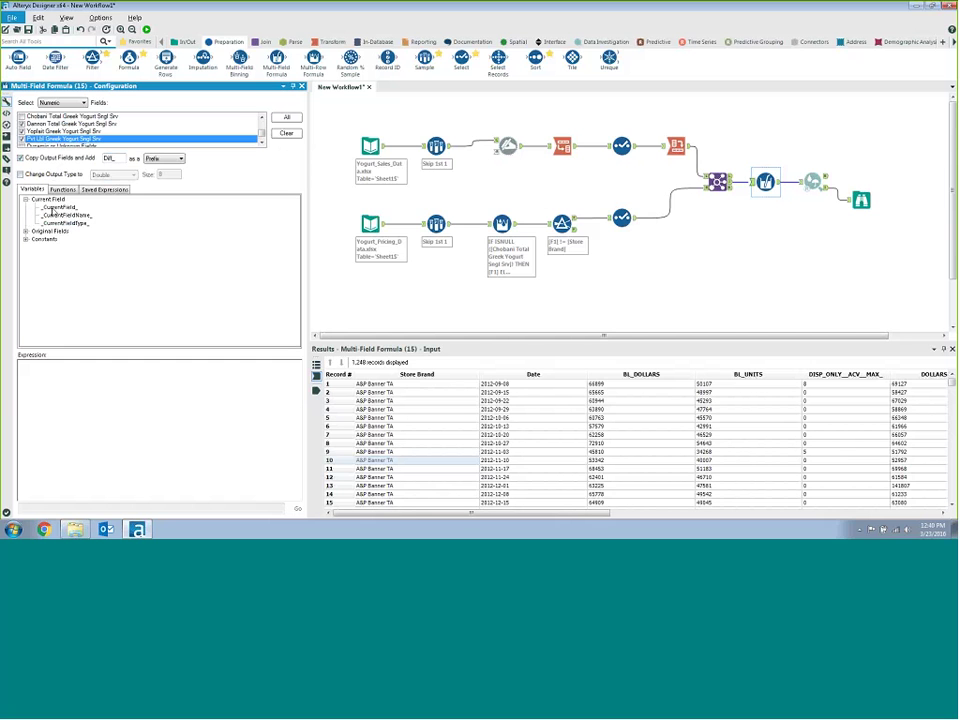
{"action": "left_click", "coordinate": [58, 207]}
{"action": "double_click", "coordinate": [58, 207]}
{"action": "type", "text": "-"}
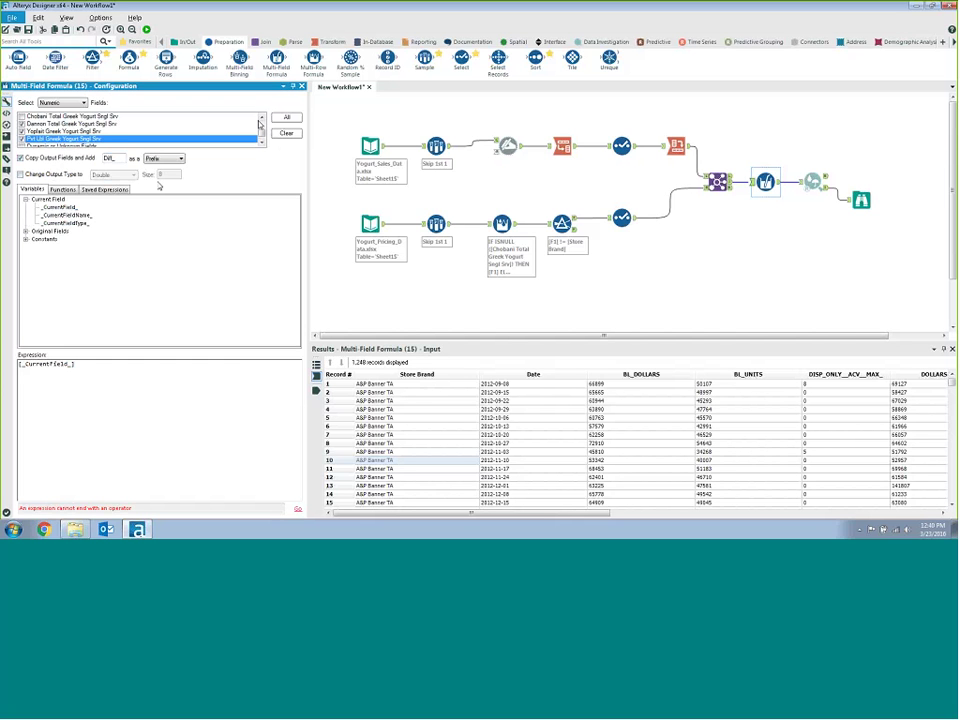
{"action": "scroll", "coordinate": [259, 122], "scroll_direction": "up", "scroll_amount": 1}
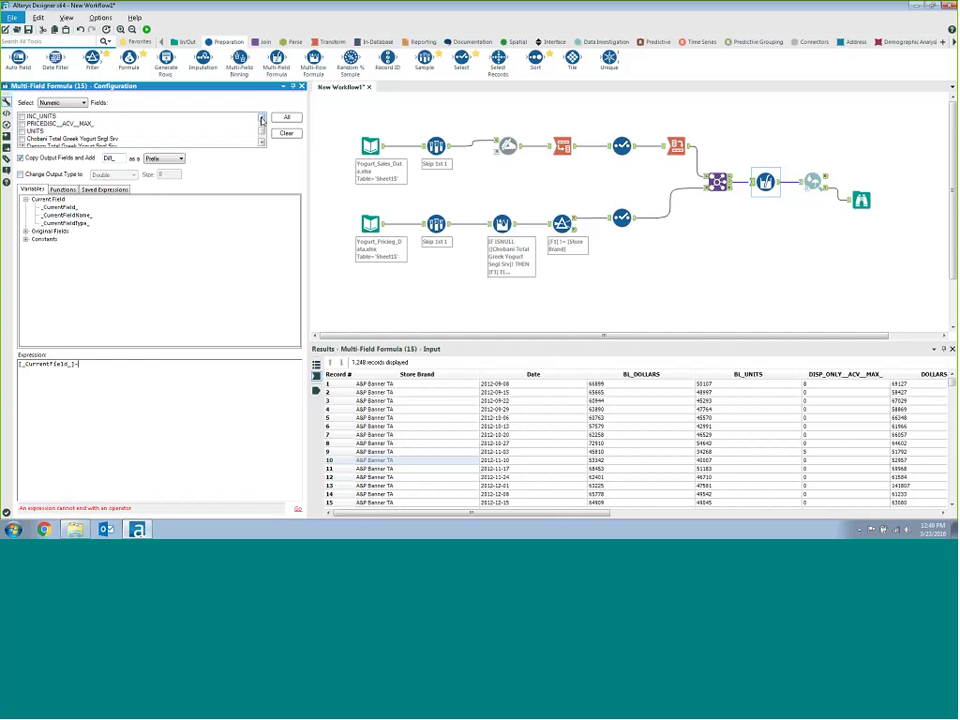
{"action": "scroll", "coordinate": [262, 132], "scroll_direction": "down", "scroll_amount": 2}
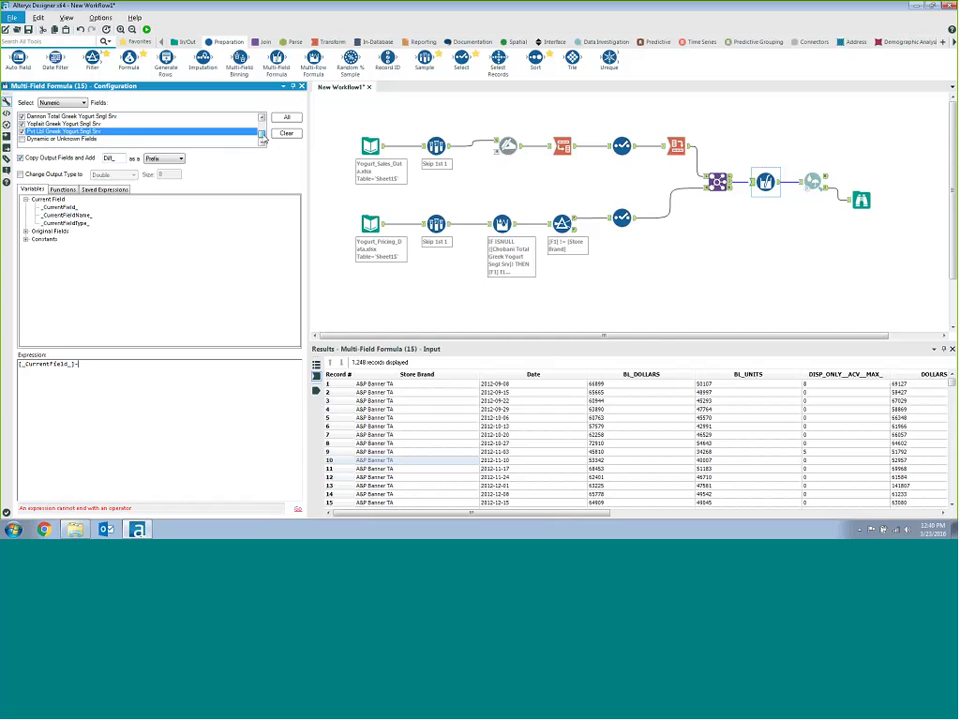
{"action": "left_click", "coordinate": [261, 119]}
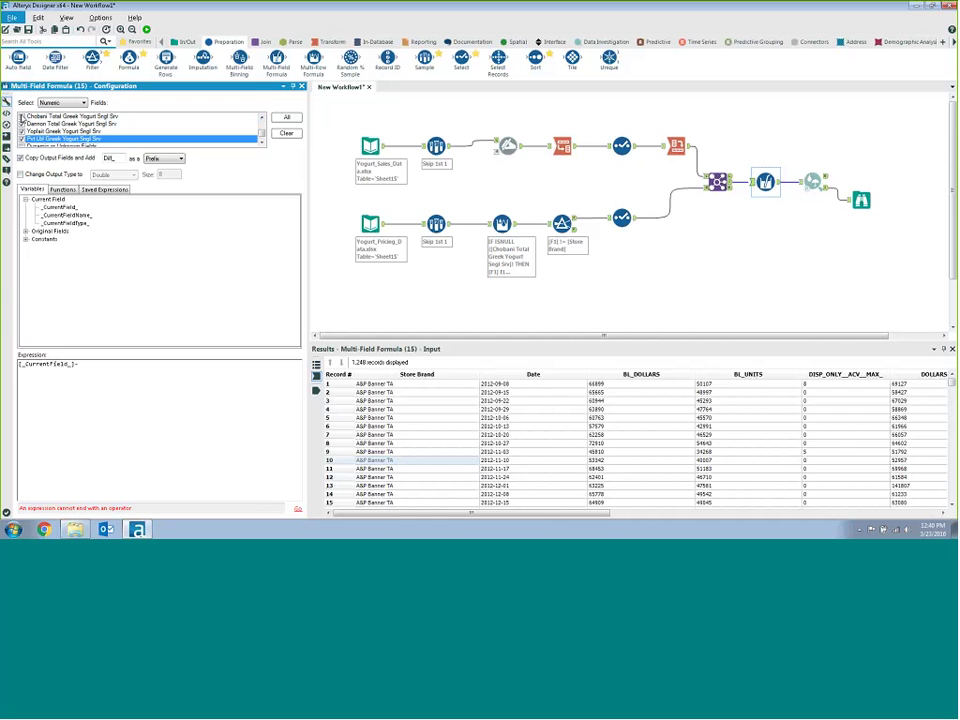
- Uncheck Chobani and complete the expression by subtracting the Chobani price field
{"action": "left_click", "coordinate": [21, 117]}
{"action": "left_click", "coordinate": [26, 231]}
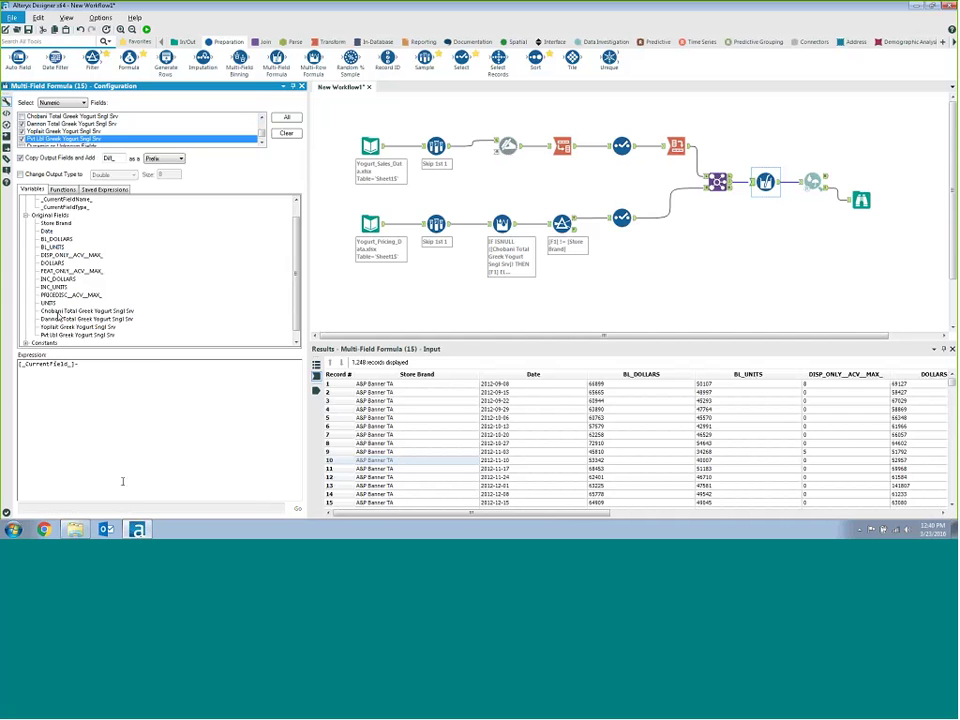
{"action": "double_click", "coordinate": [87, 311]}
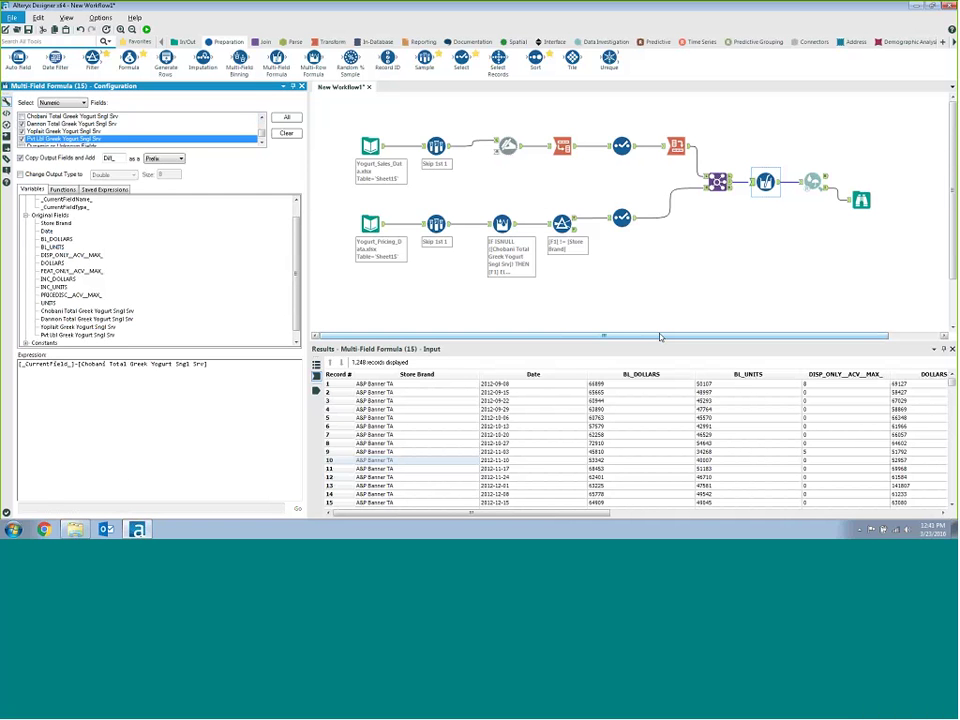
{"action": "double_click", "coordinate": [105, 158]}
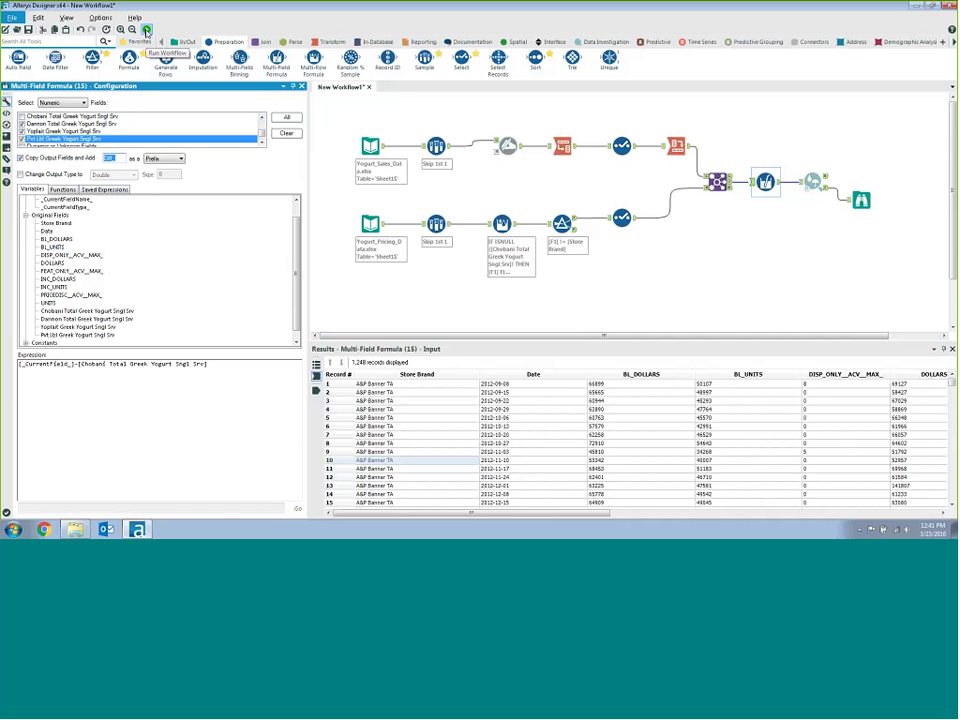
- Run the workflow and view the Multi-Field Formula output's Diff_ price-difference columns
{"action": "left_click", "coordinate": [146, 31]}
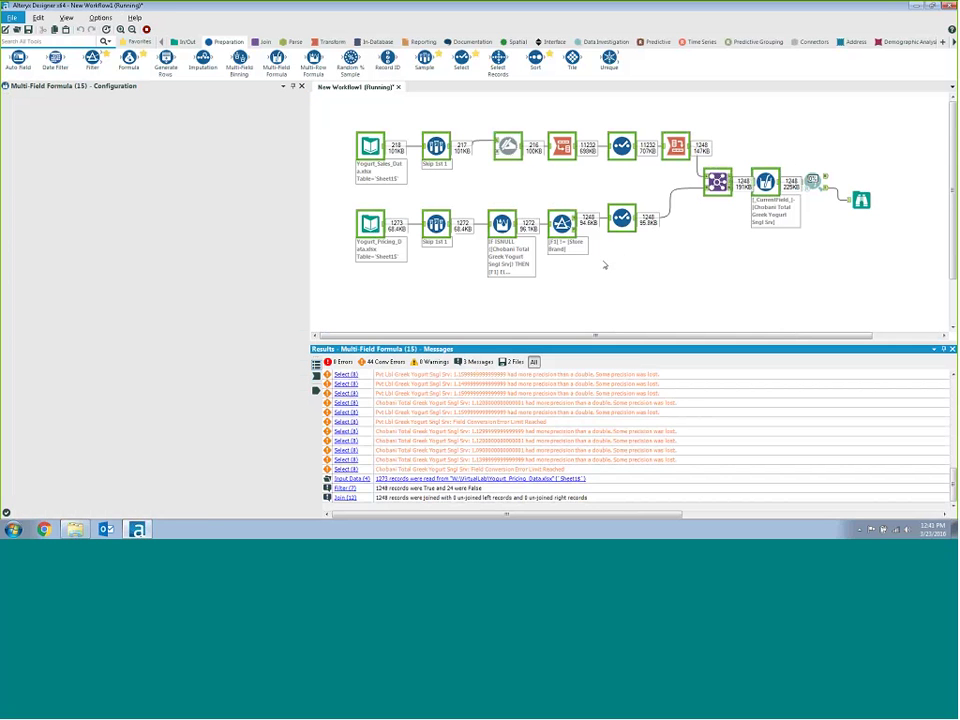
{"action": "left_click", "coordinate": [316, 391]}
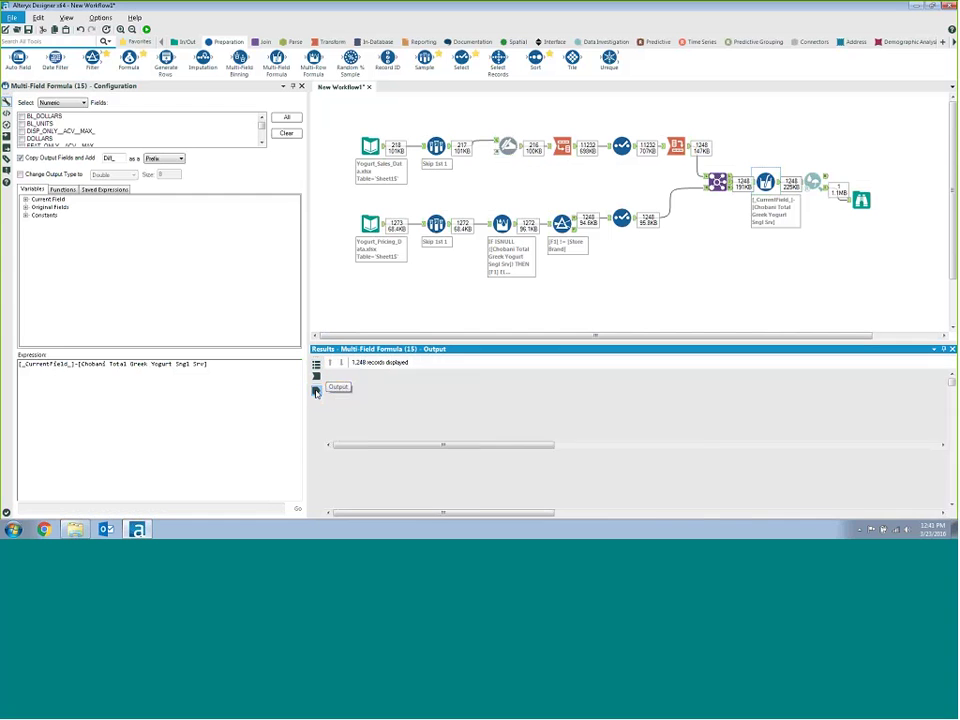
{"action": "left_click_drag", "start_coordinate": [464, 513], "coordinate": [830, 518]}
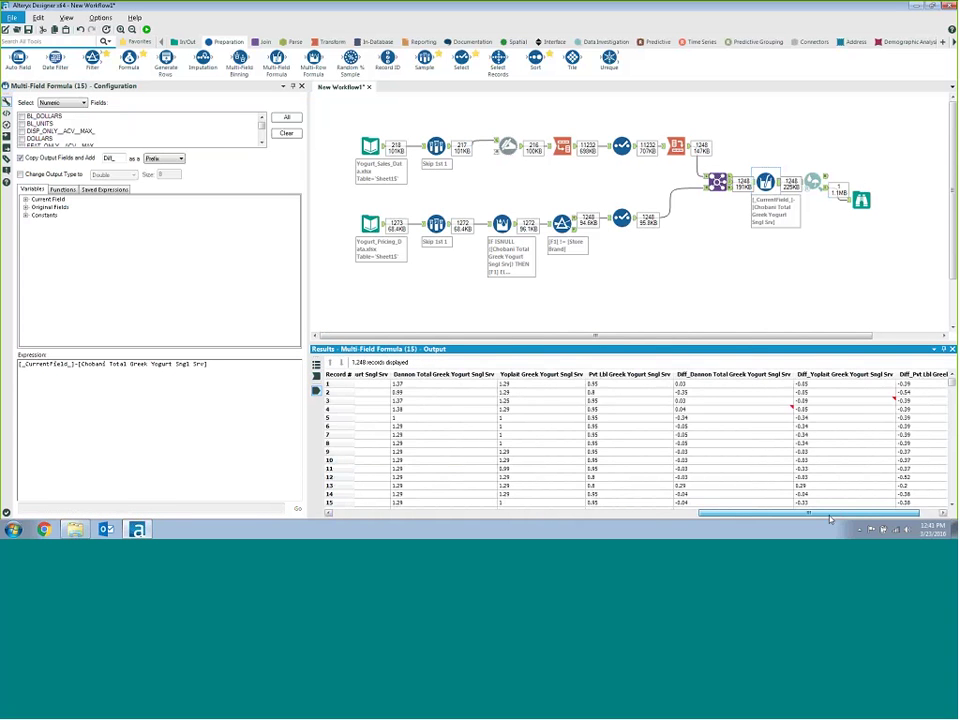
{"action": "mouse_move", "coordinate": [643, 384]}
{"action": "left_mouse_down"}
{"action": "mouse_move", "coordinate": [745, 388]}
{"action": "mouse_move", "coordinate": [864, 410]}
{"action": "mouse_move", "coordinate": [877, 474]}
{"action": "left_mouse_up"}
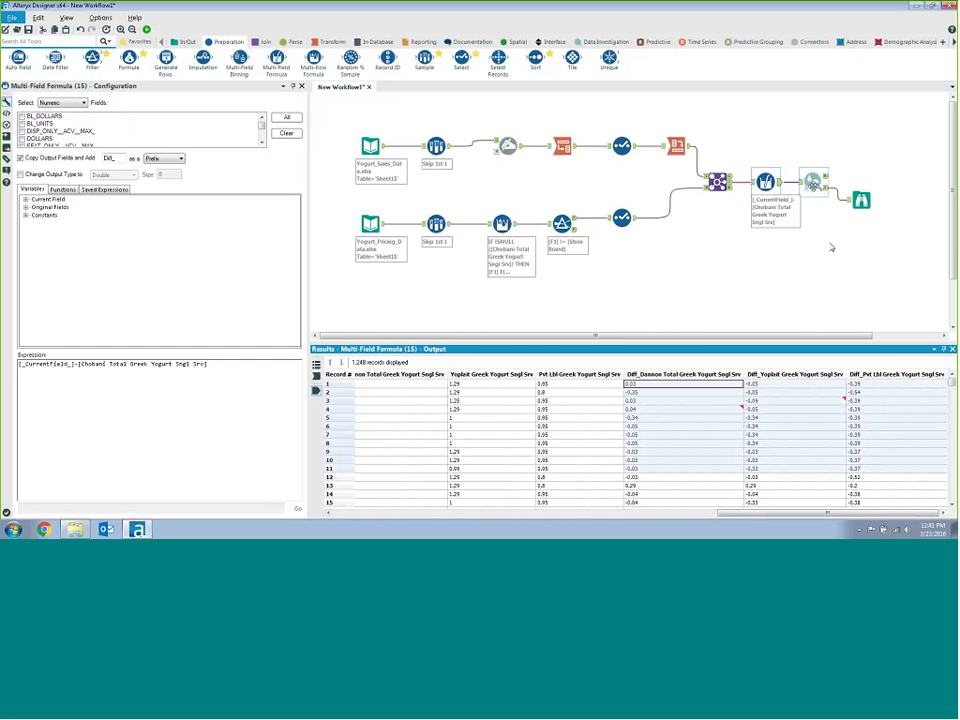
- Remove the Dannon, Yoplait and Pvt Lbl prices from the Association Analysis fields
{"action": "left_click", "coordinate": [812, 181]}
{"action": "left_click_drag", "start_coordinate": [293, 152], "coordinate": [282, 176]}
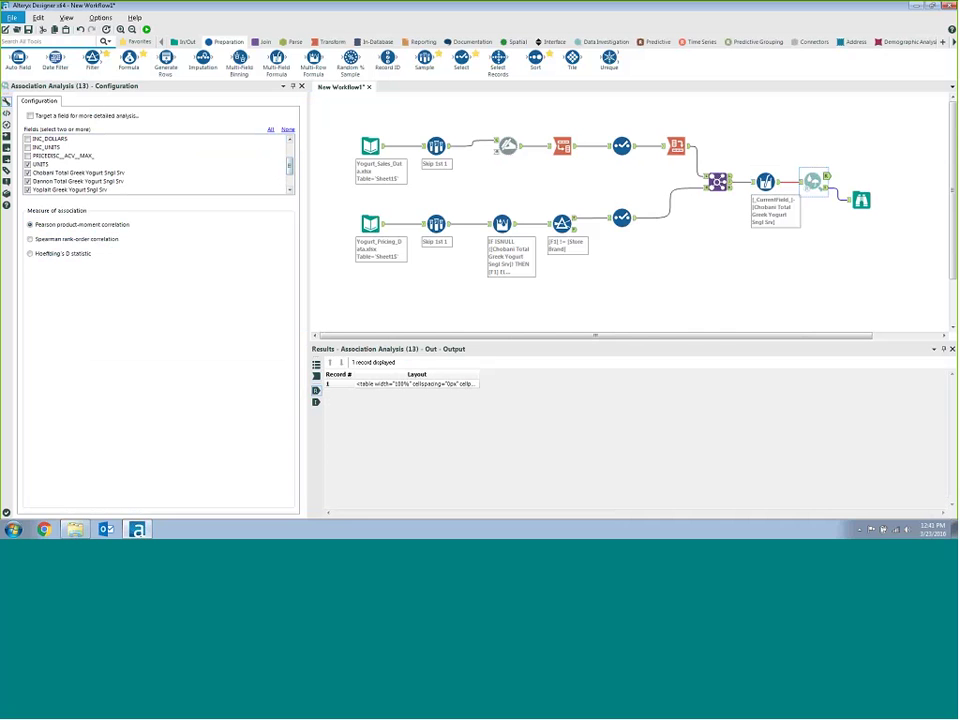
{"action": "left_click", "coordinate": [28, 175]}
{"action": "left_click", "coordinate": [28, 181]}
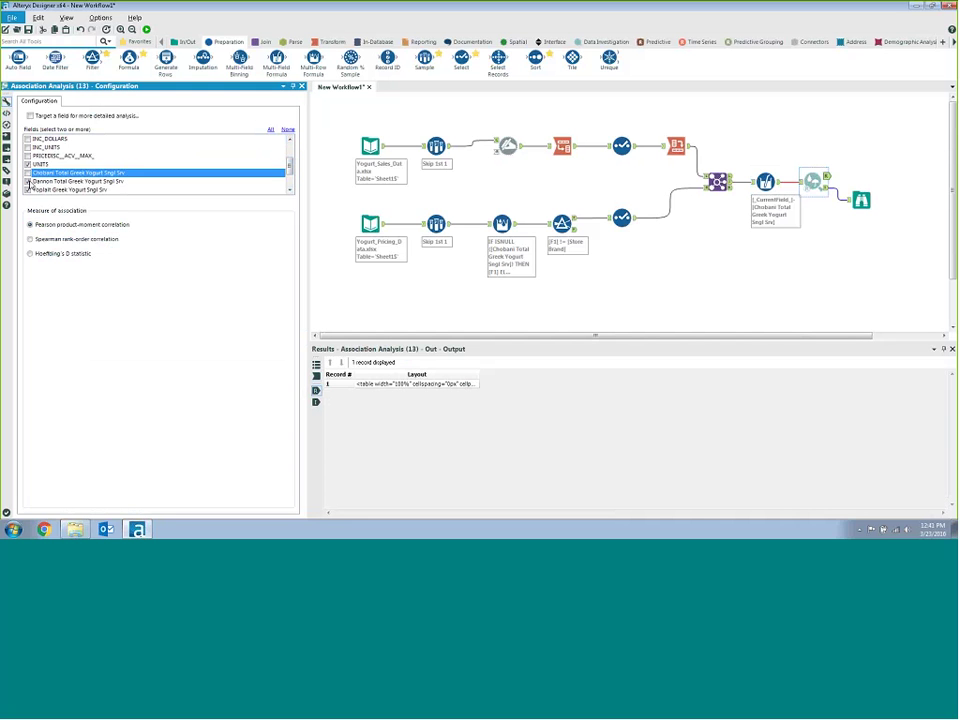
{"action": "left_click", "coordinate": [28, 189]}
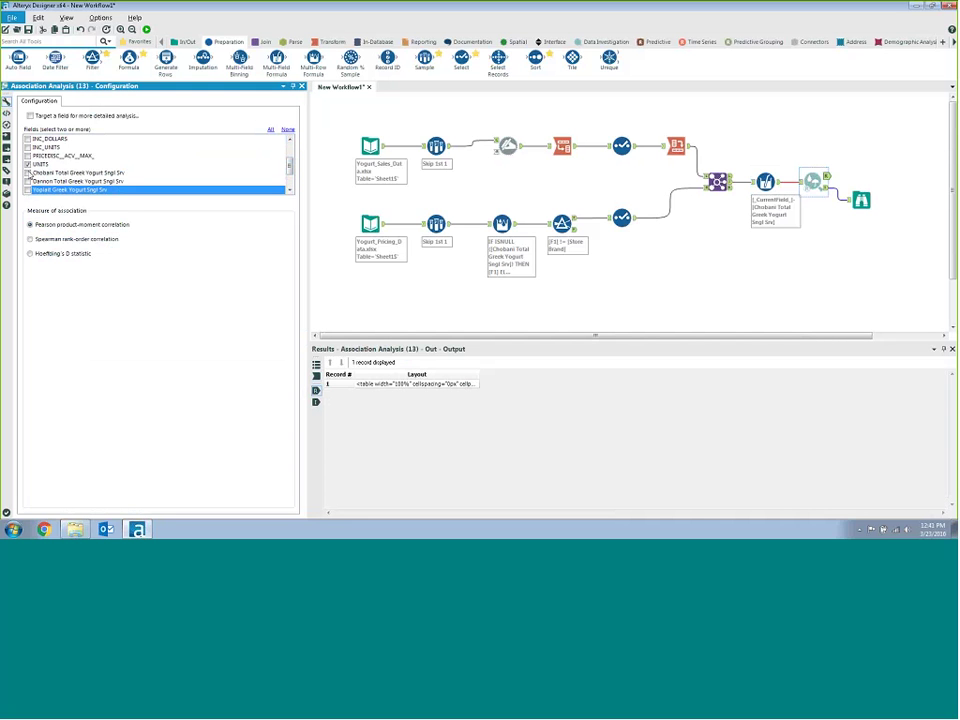
{"action": "left_click", "coordinate": [28, 173]}
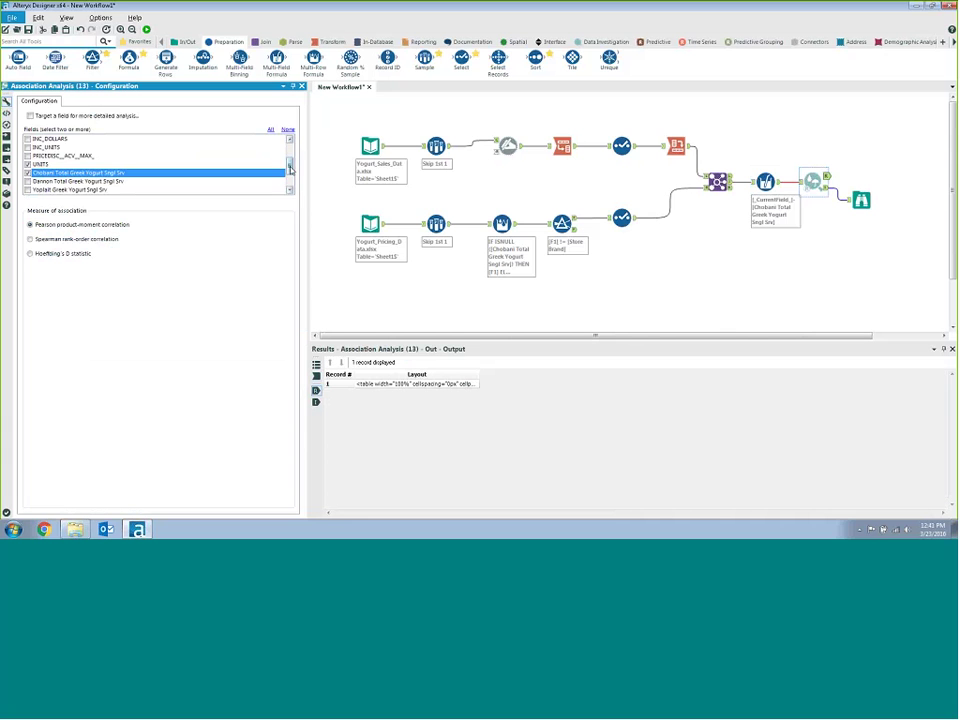
{"action": "scroll", "coordinate": [290, 172], "scroll_direction": "down", "scroll_amount": 1}
{"action": "scroll", "coordinate": [290, 172], "scroll_direction": "down", "scroll_amount": 1}
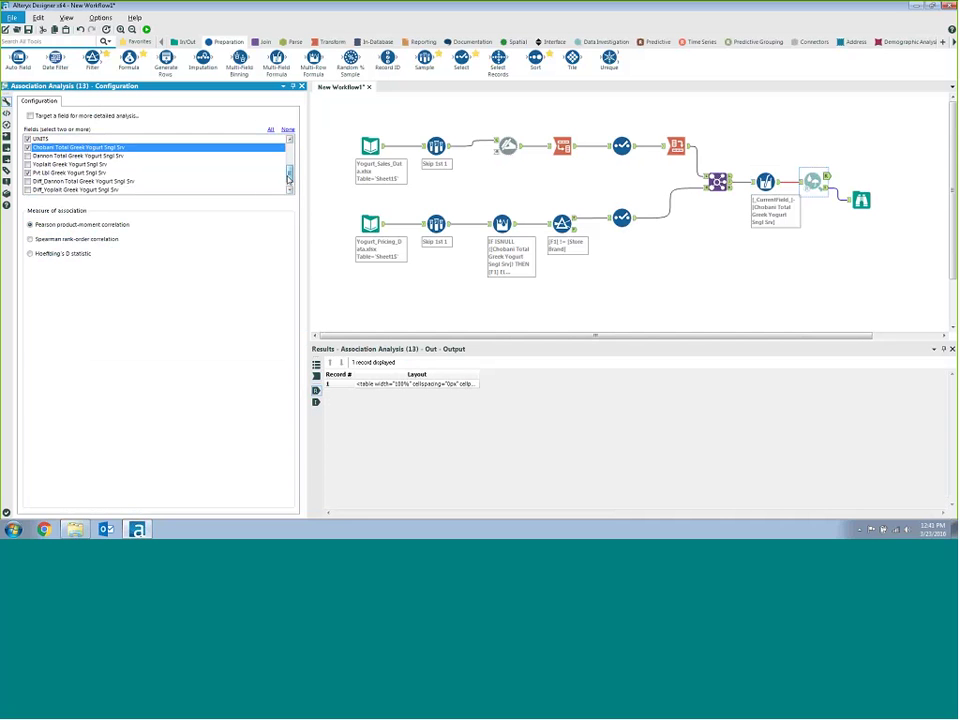
{"action": "left_click", "coordinate": [29, 173]}
- Add Diff_Dannon, Diff_Yoplait and Diff_Pvt Lbl to the analysis and rerun the workflow
{"action": "left_click", "coordinate": [28, 181]}
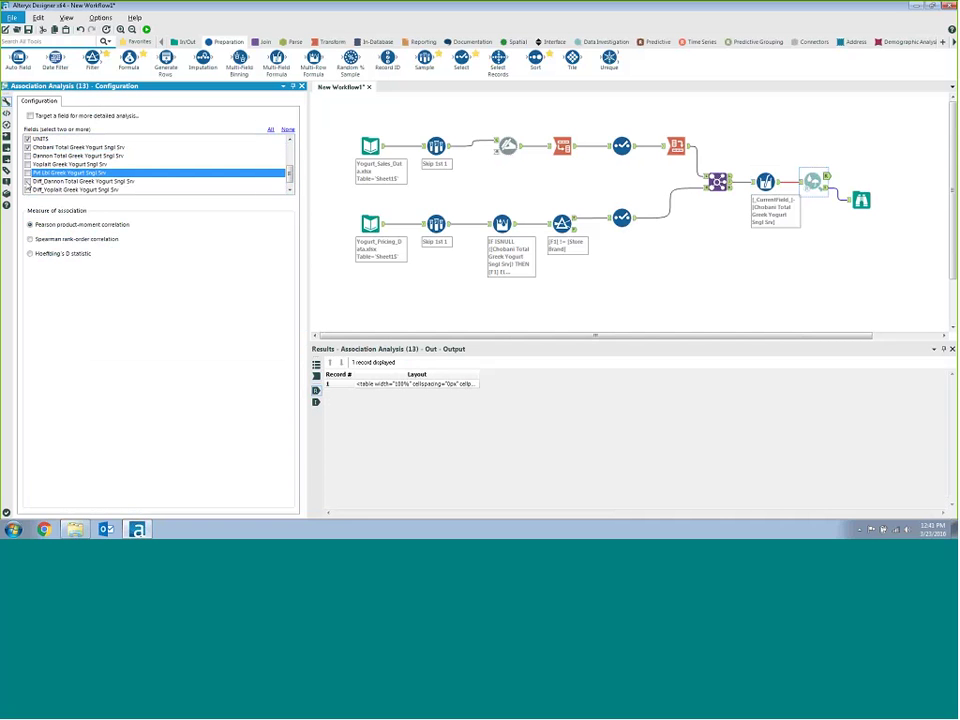
{"action": "left_click", "coordinate": [28, 189]}
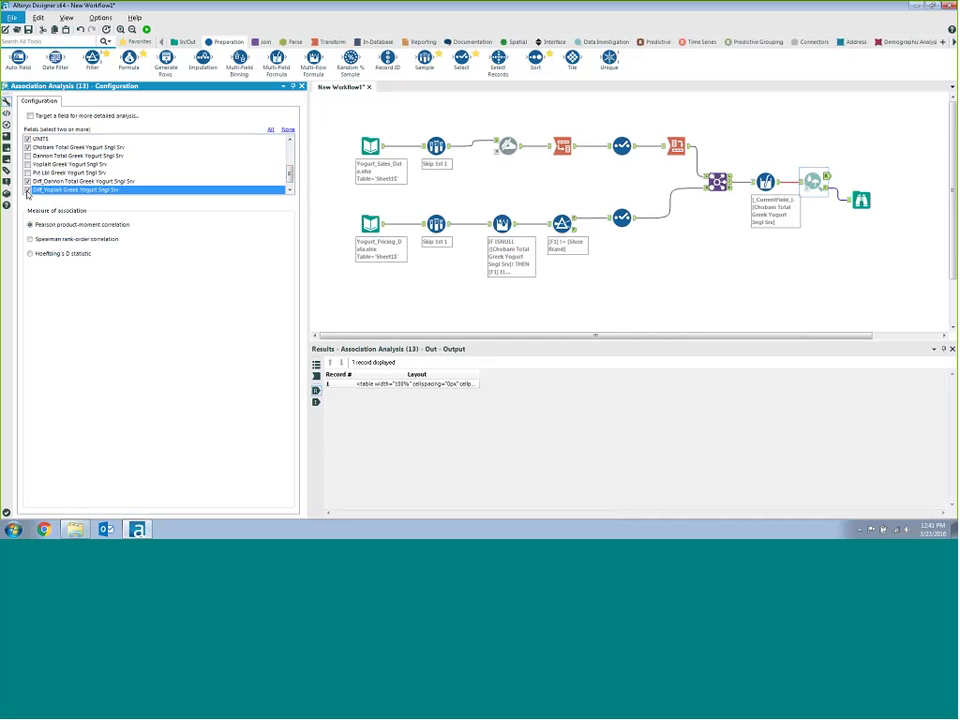
{"action": "scroll", "coordinate": [150, 165], "scroll_direction": "down", "scroll_amount": 1}
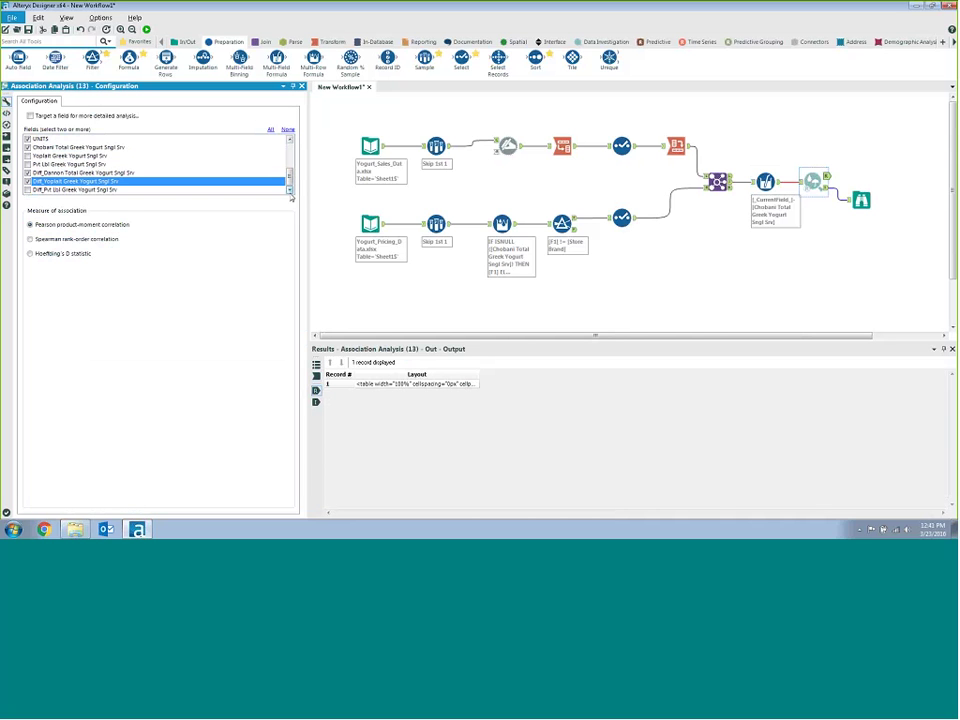
{"action": "left_click", "coordinate": [28, 189]}
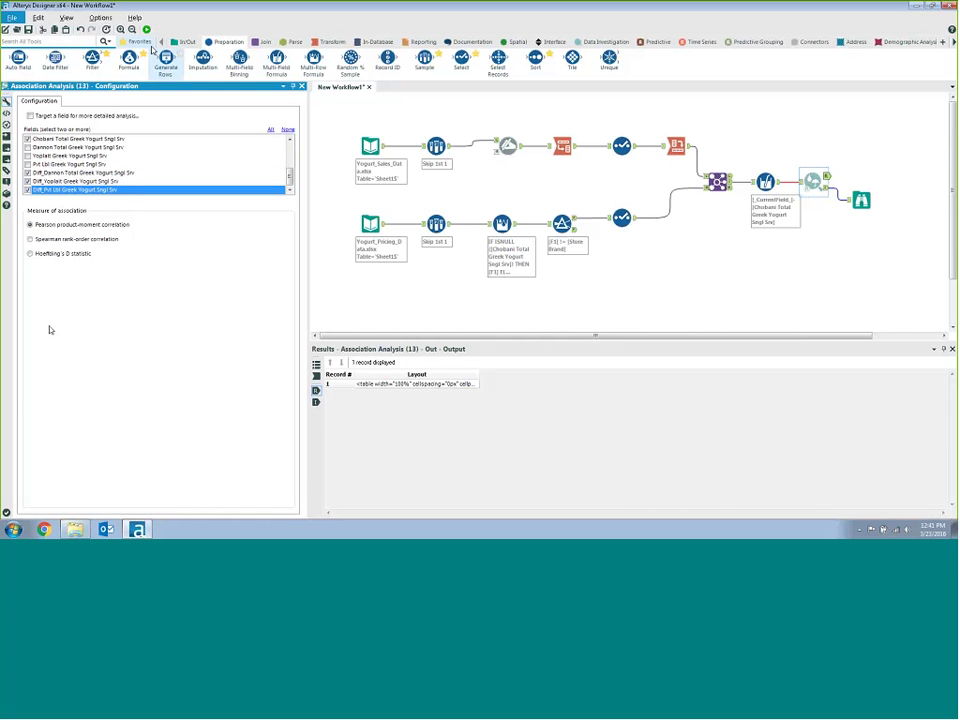
{"action": "left_click", "coordinate": [146, 30]}
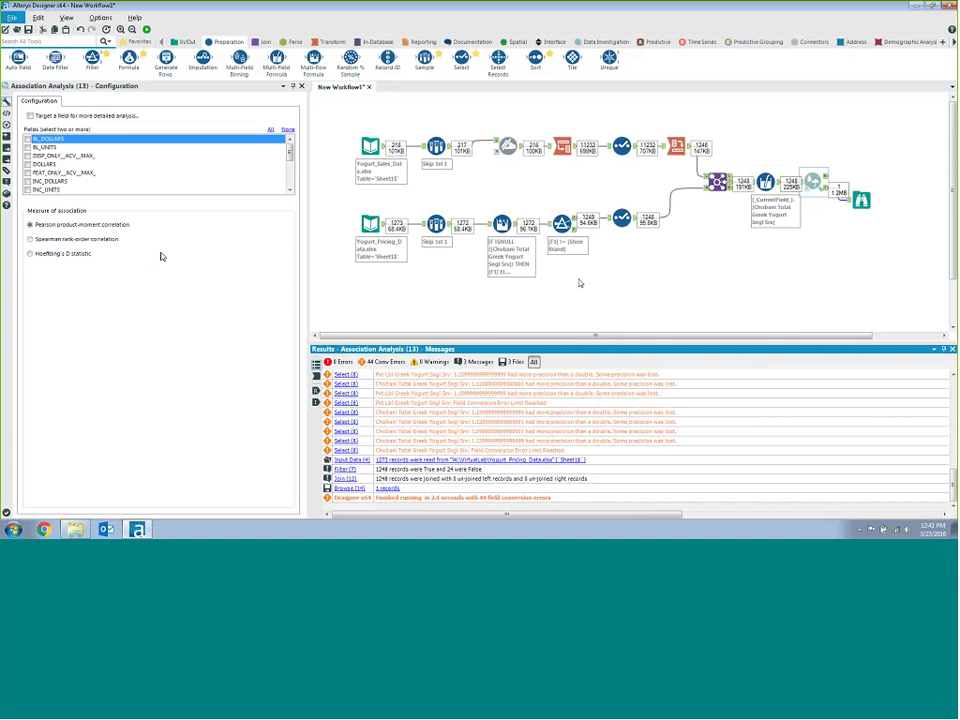
- Pop out the refreshed correlation report, read UNITS' correlations with the price fields, then close it
{"action": "left_click", "coordinate": [861, 200]}
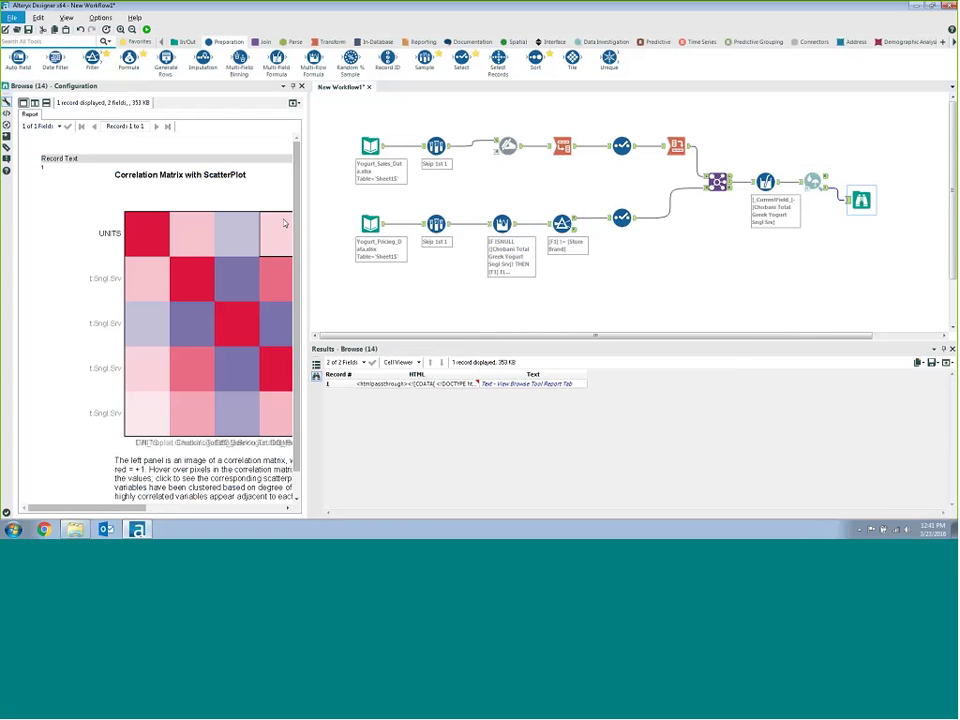
{"action": "left_click", "coordinate": [294, 104]}
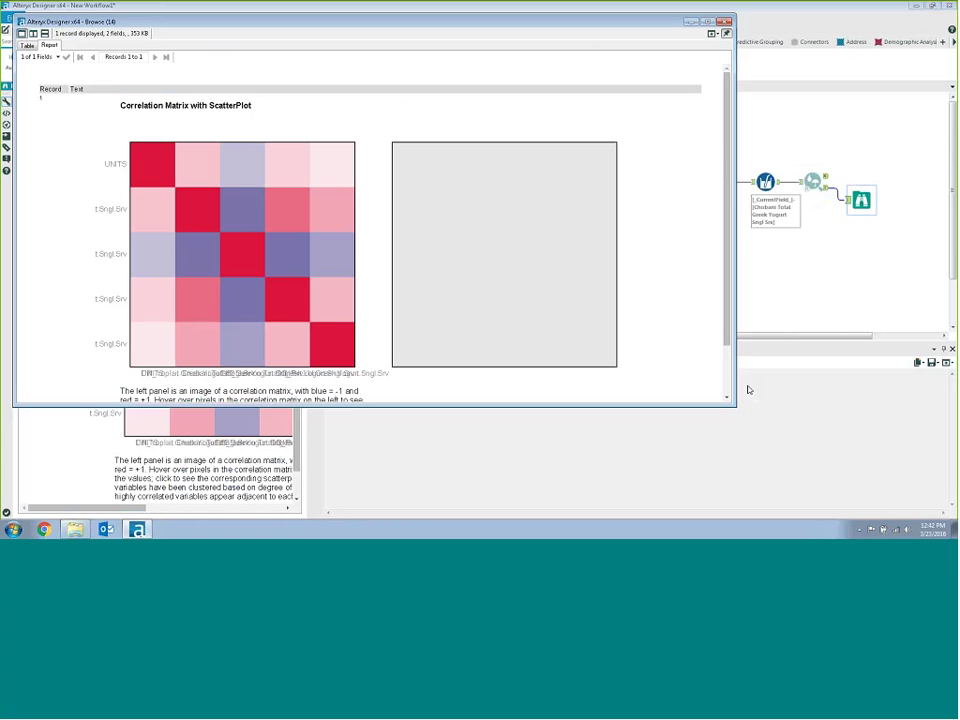
{"action": "left_click_drag", "start_coordinate": [735, 404], "coordinate": [909, 477]}
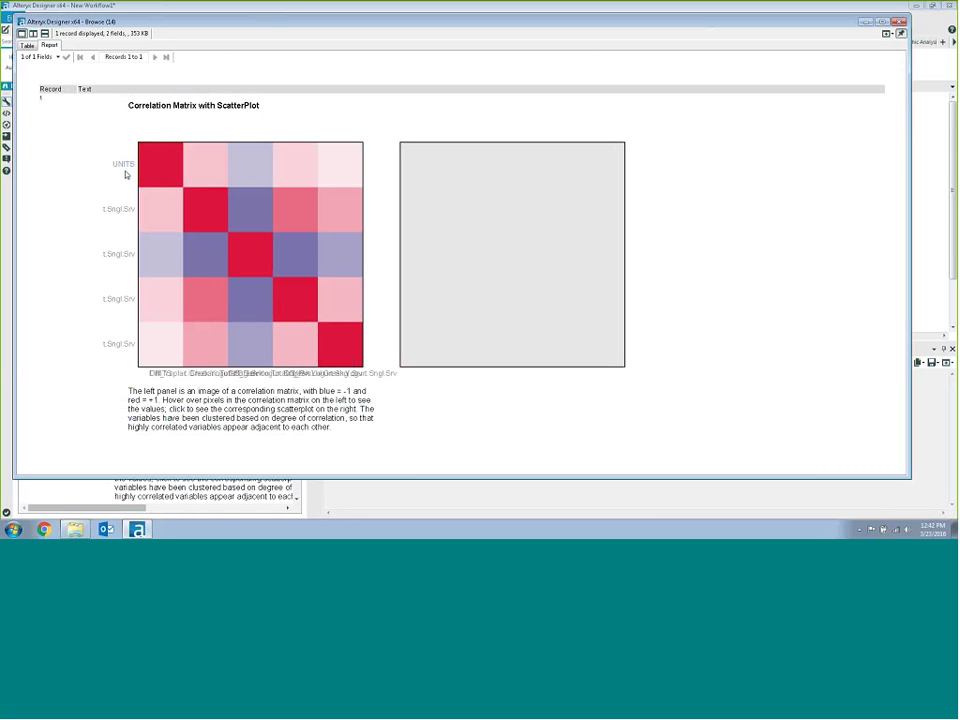
{"action": "mouse_move", "coordinate": [174, 171]}
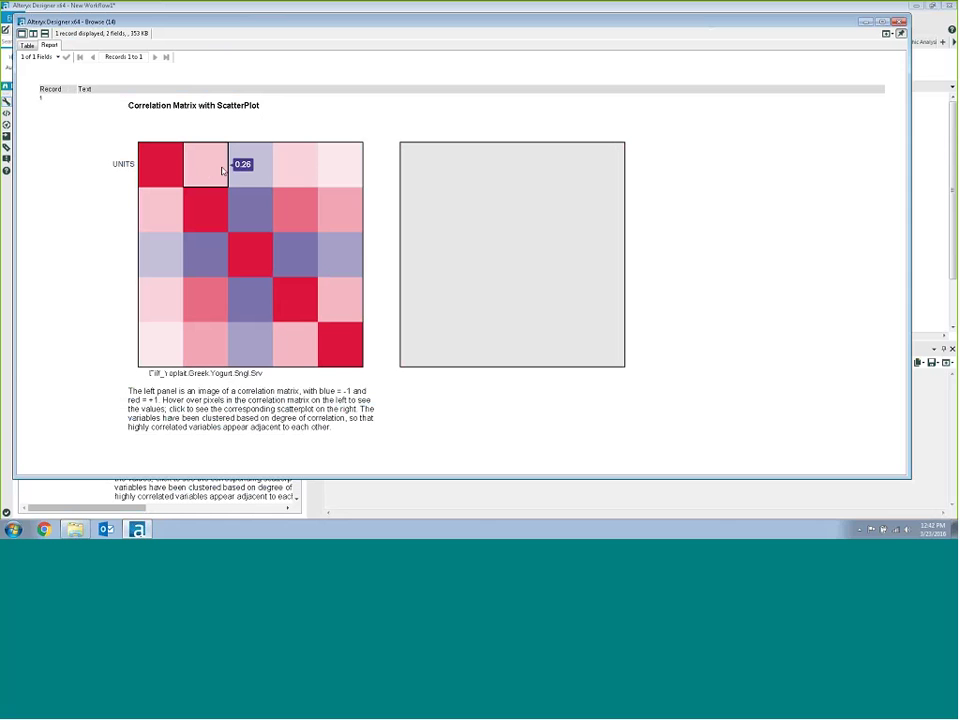
{"action": "mouse_move", "coordinate": [242, 163]}
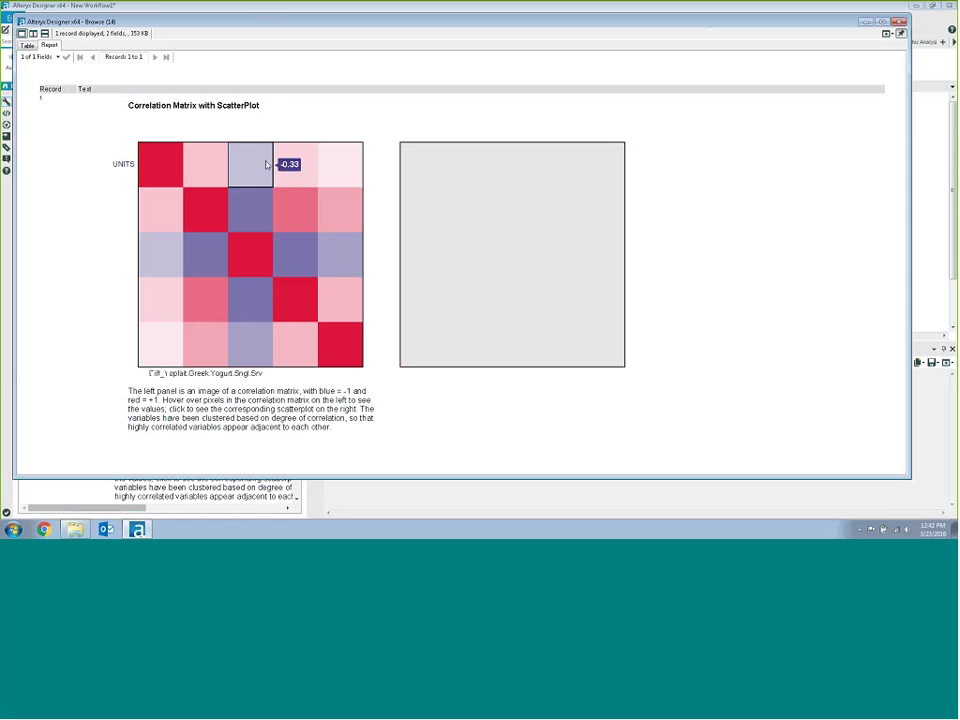
{"action": "mouse_move", "coordinate": [289, 163]}
{"action": "mouse_move", "coordinate": [333, 174]}
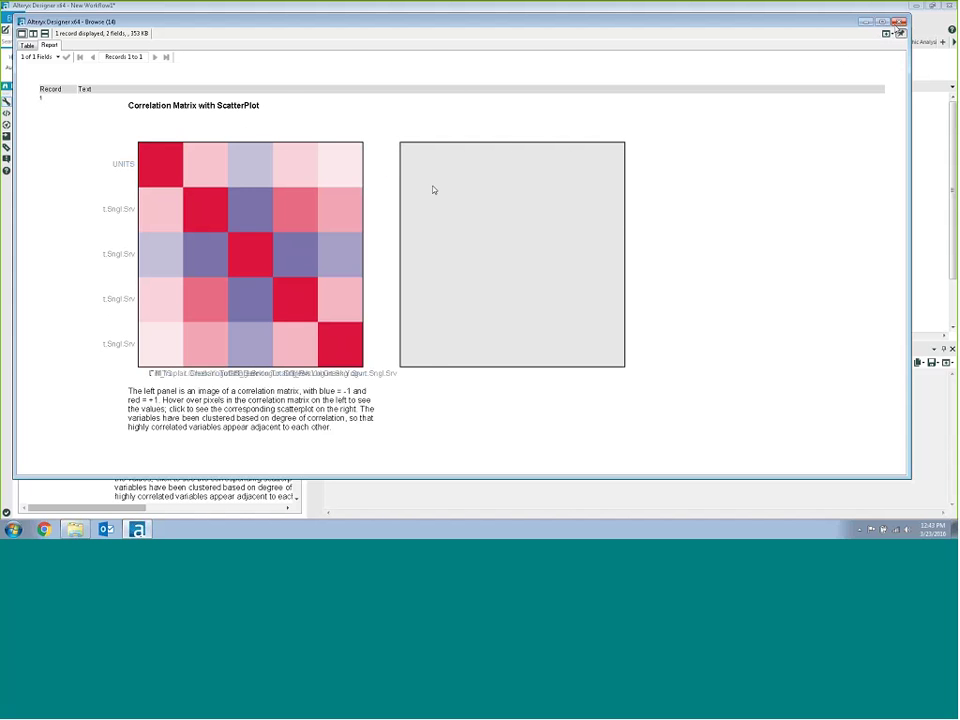
{"action": "left_click", "coordinate": [882, 21]}
{"action": "left_click", "coordinate": [657, 42]}
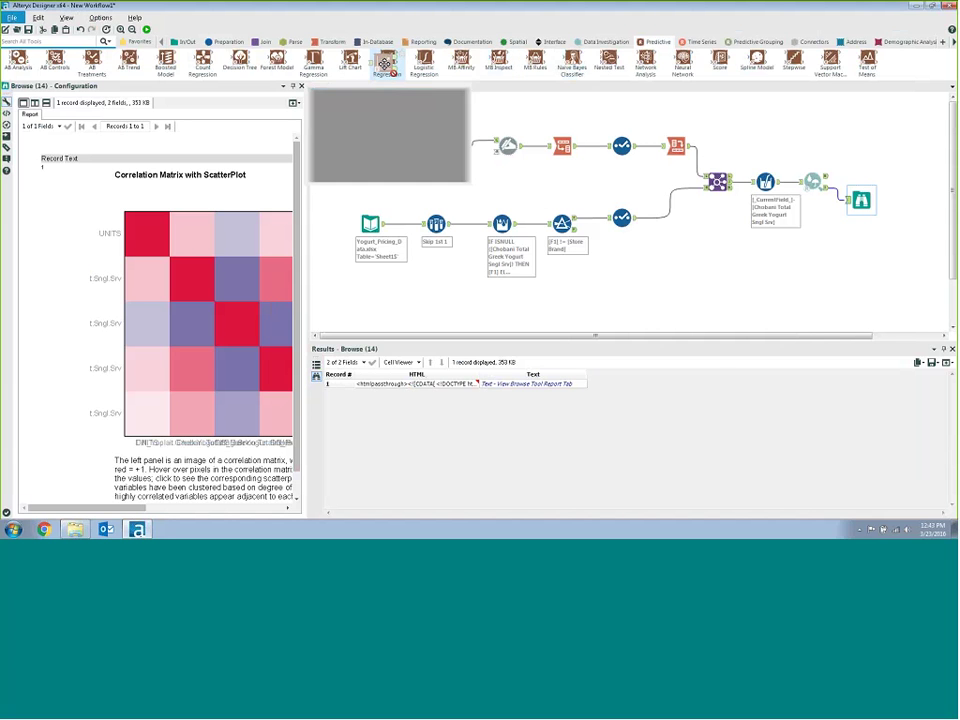
- Add a Linear Regression tool fed by the Formula output and name the model LinReg
{"action": "left_click_drag", "start_coordinate": [388, 62], "coordinate": [808, 242]}
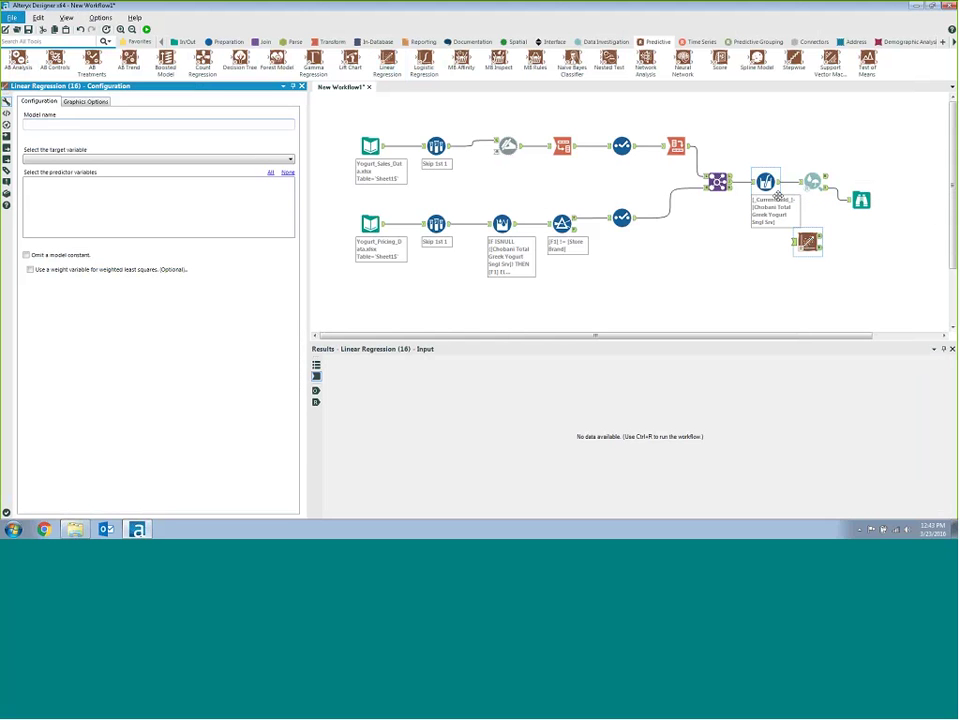
{"action": "left_click_drag", "start_coordinate": [779, 183], "coordinate": [796, 241]}
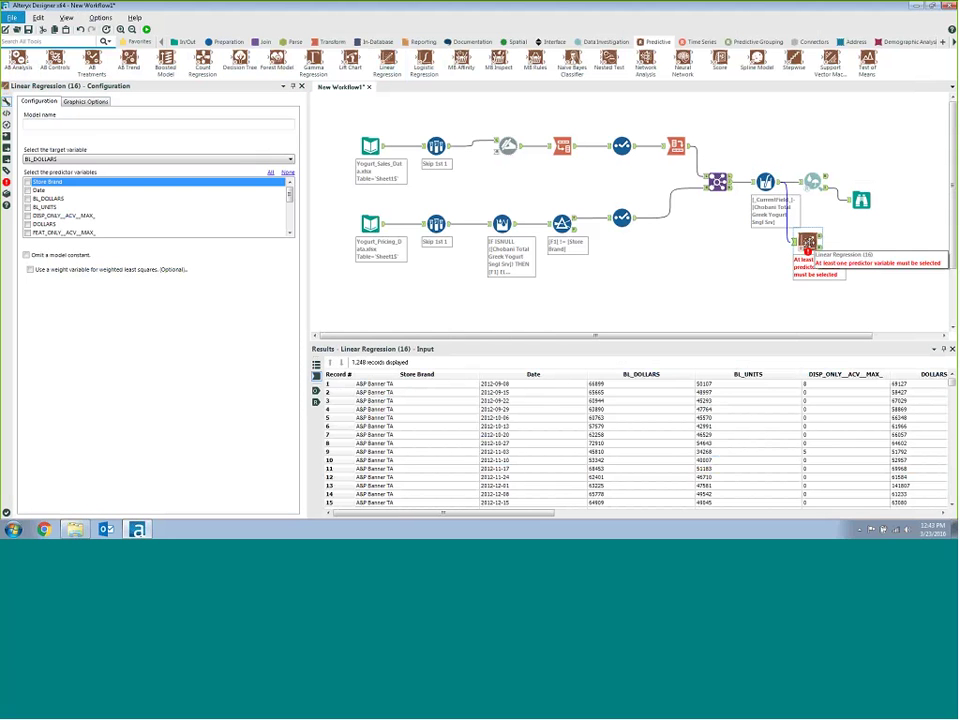
{"action": "left_click", "coordinate": [117, 123]}
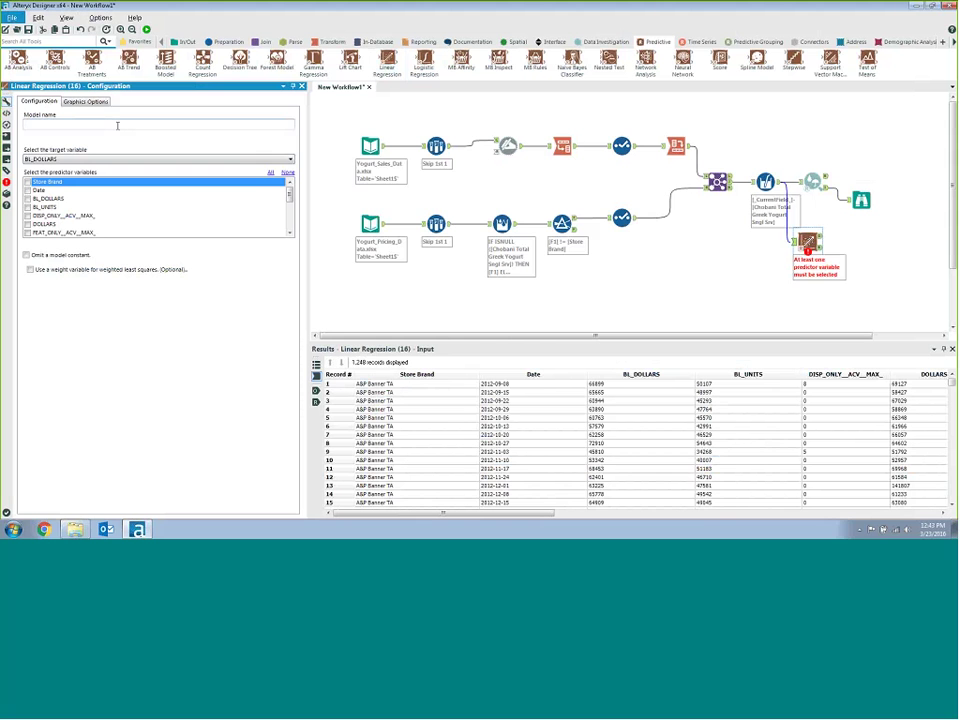
{"action": "type", "text": "LinReg"}
{"action": "double_click", "coordinate": [52, 124]}
- Set UNITS as the target with Diff_Yoplait and Chobani Greek Yogurt price fields as predictors
{"action": "left_click", "coordinate": [56, 160]}
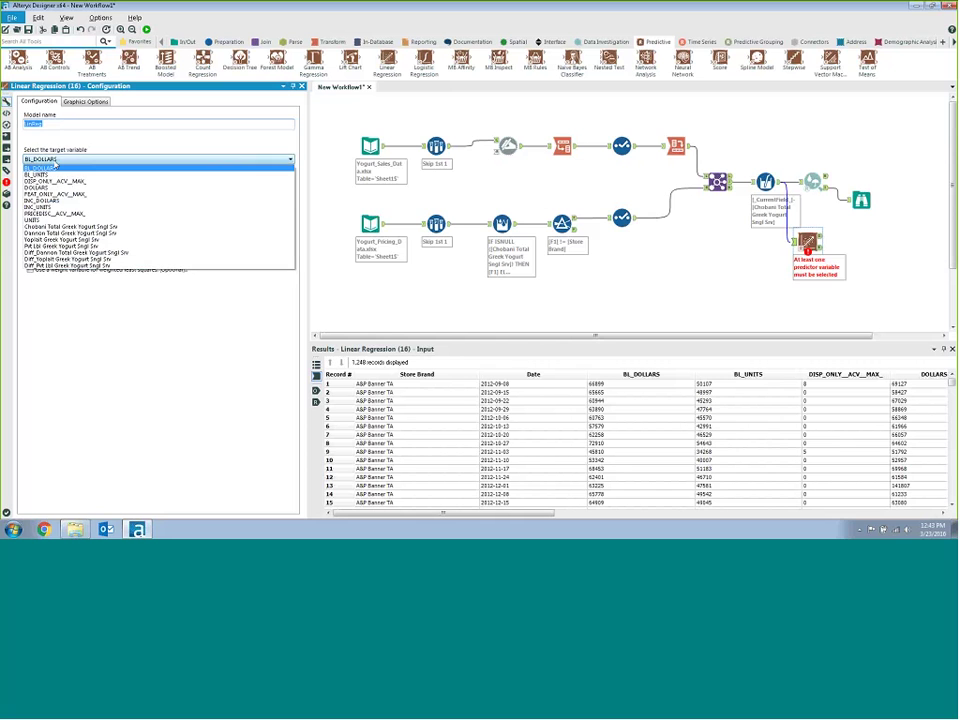
{"action": "left_click", "coordinate": [45, 224]}
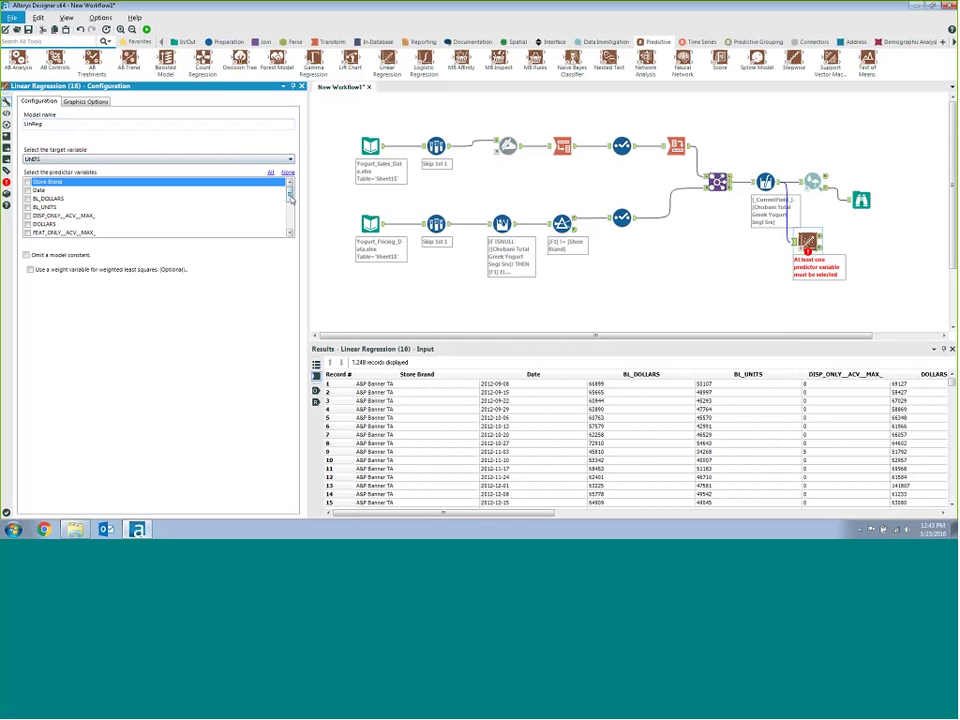
{"action": "left_click_drag", "start_coordinate": [289, 189], "coordinate": [289, 222]}
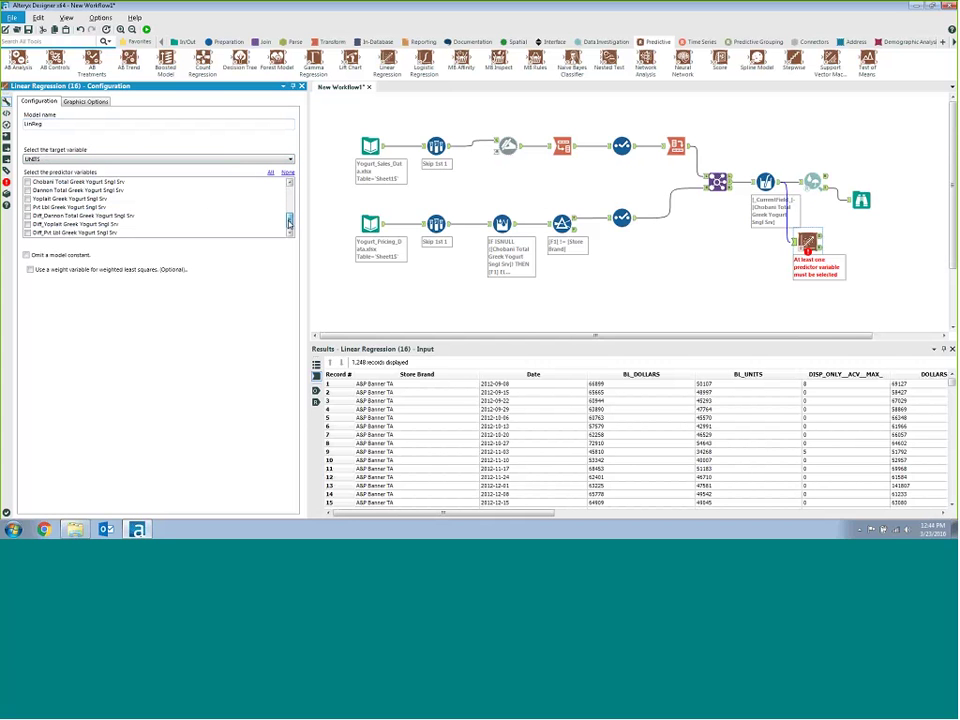
{"action": "left_click", "coordinate": [30, 225]}
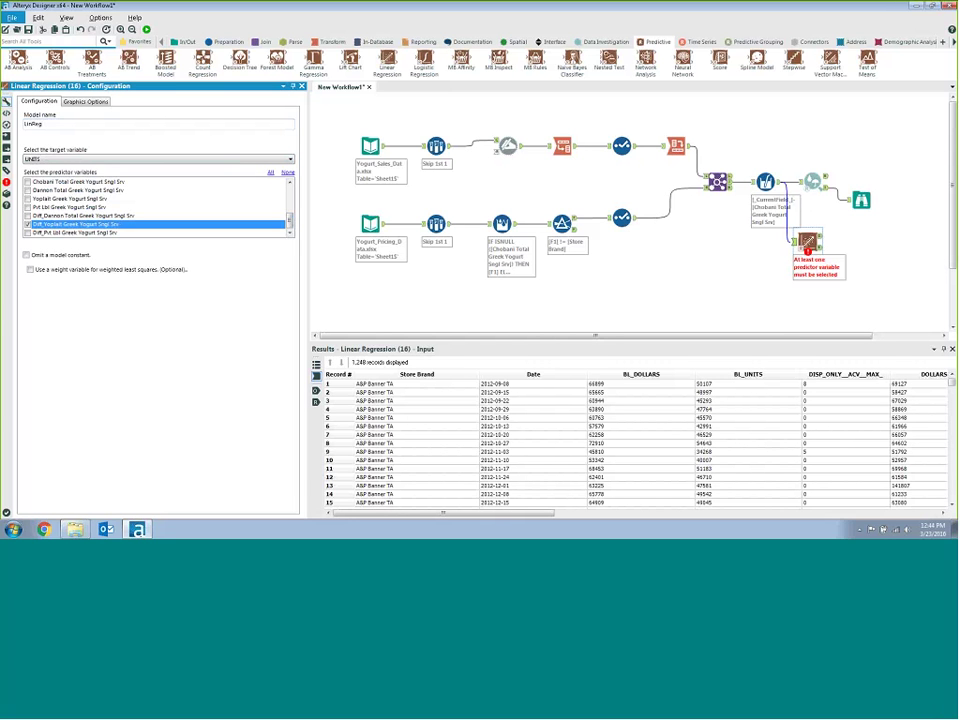
{"action": "left_click", "coordinate": [27, 182]}
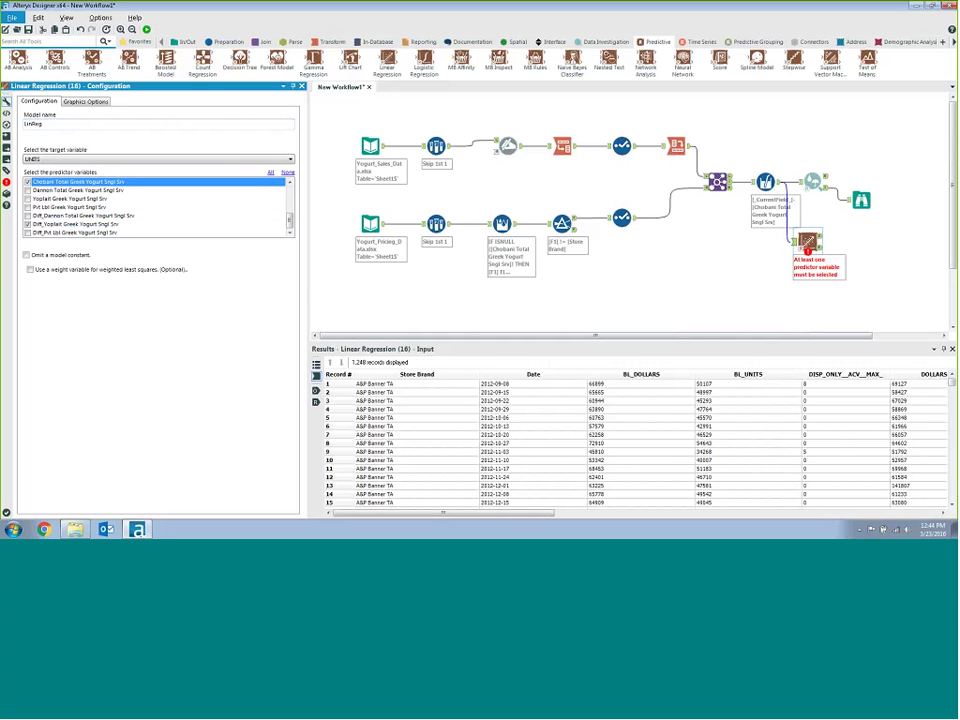
- Attach a Browse tool after the LinReg regression from the Favorites tools
{"action": "left_click_drag", "start_coordinate": [806, 240], "coordinate": [809, 252]}
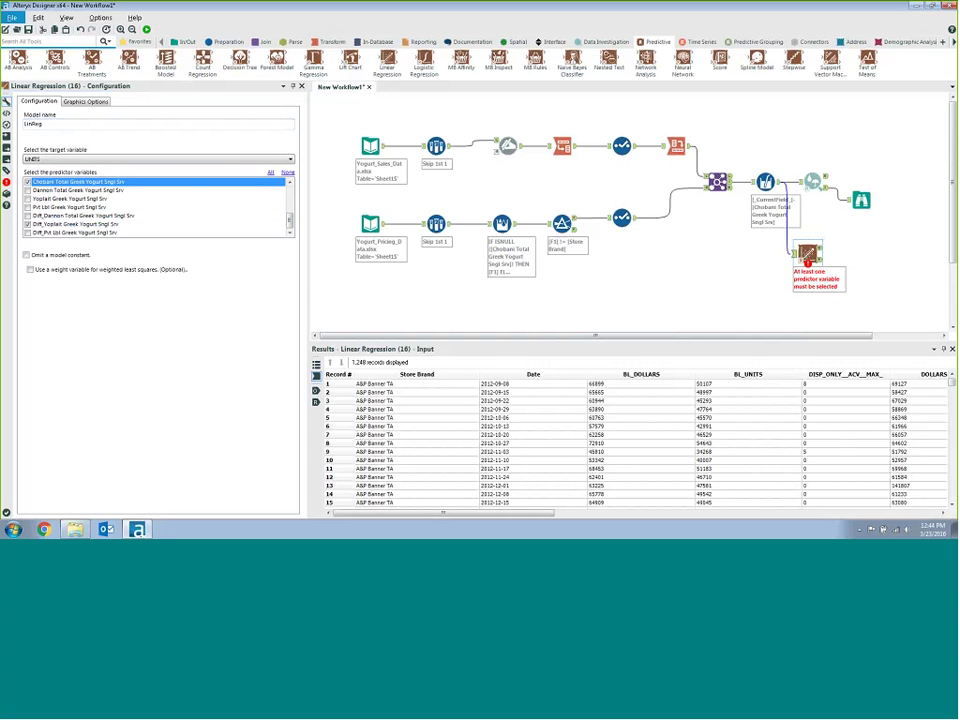
{"action": "left_click", "coordinate": [135, 41]}
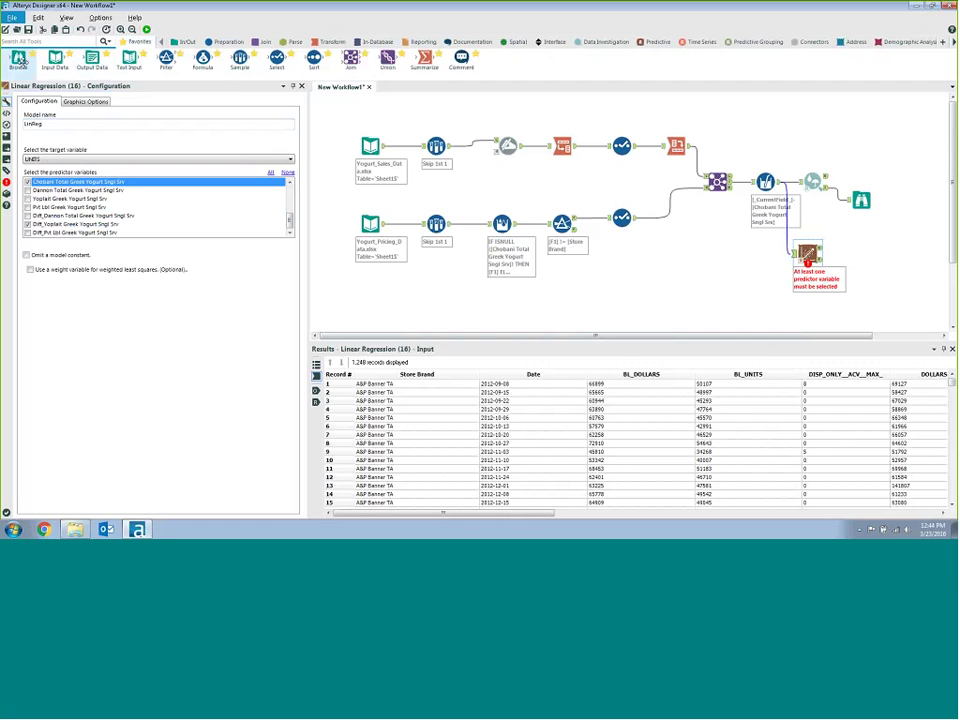
{"action": "left_click_drag", "start_coordinate": [18, 58], "coordinate": [873, 260]}
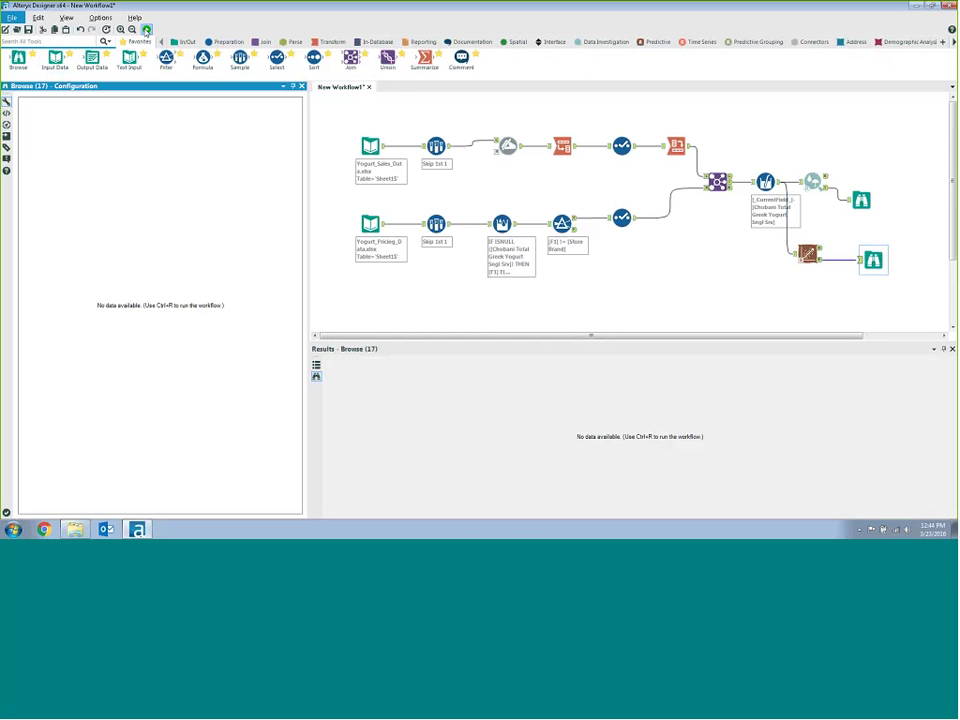
- Run the workflow and show all LinReg report records in a new window
{"action": "left_click", "coordinate": [146, 29]}
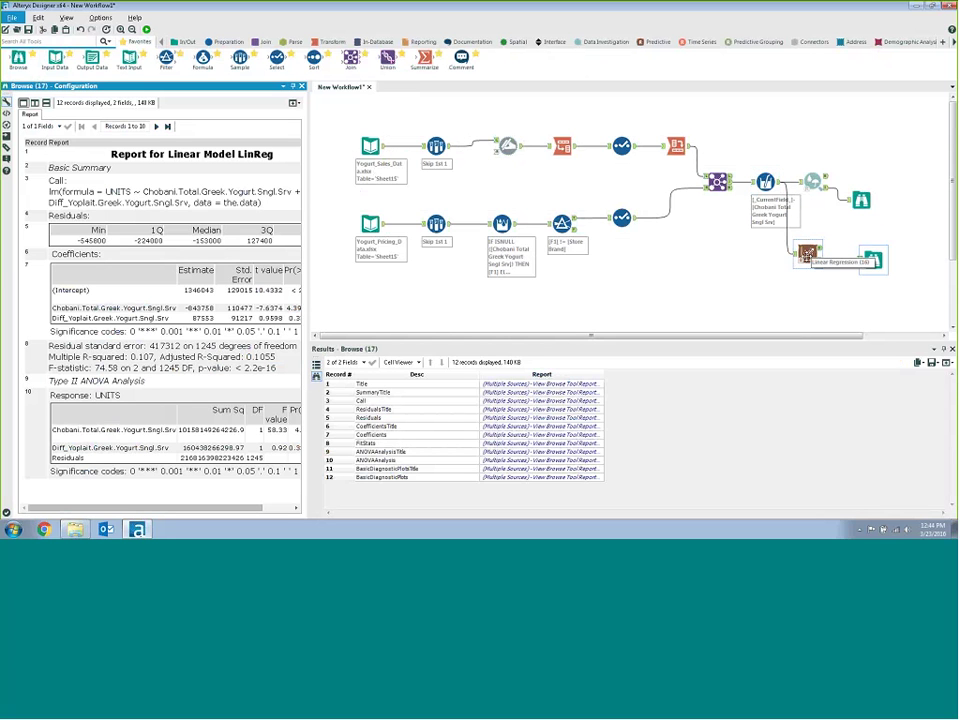
{"action": "left_click", "coordinate": [295, 103]}
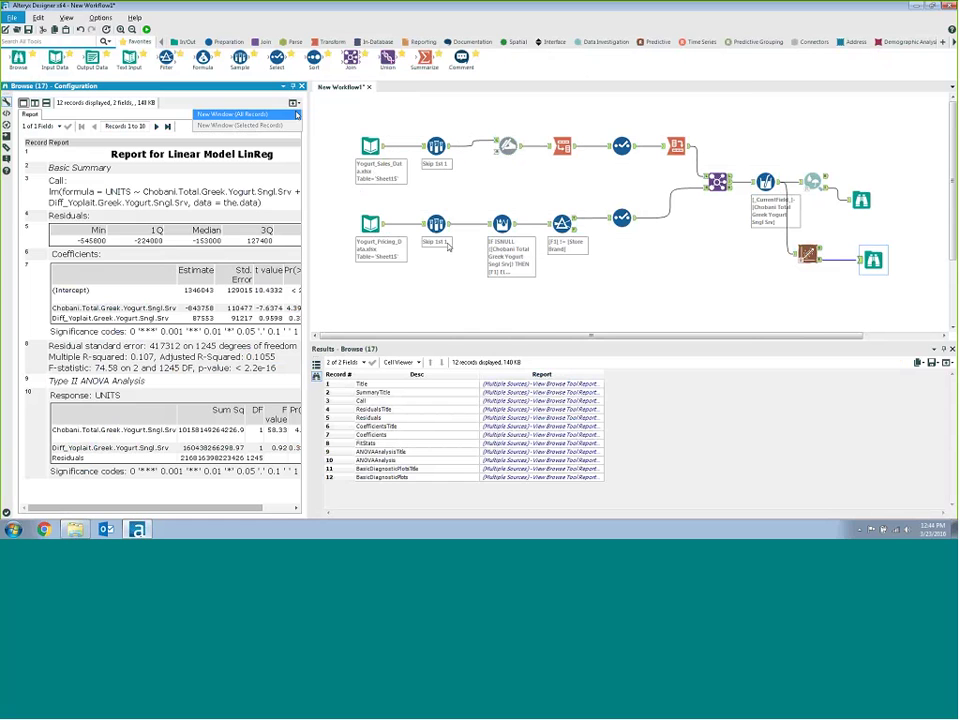
{"action": "left_click", "coordinate": [296, 115]}
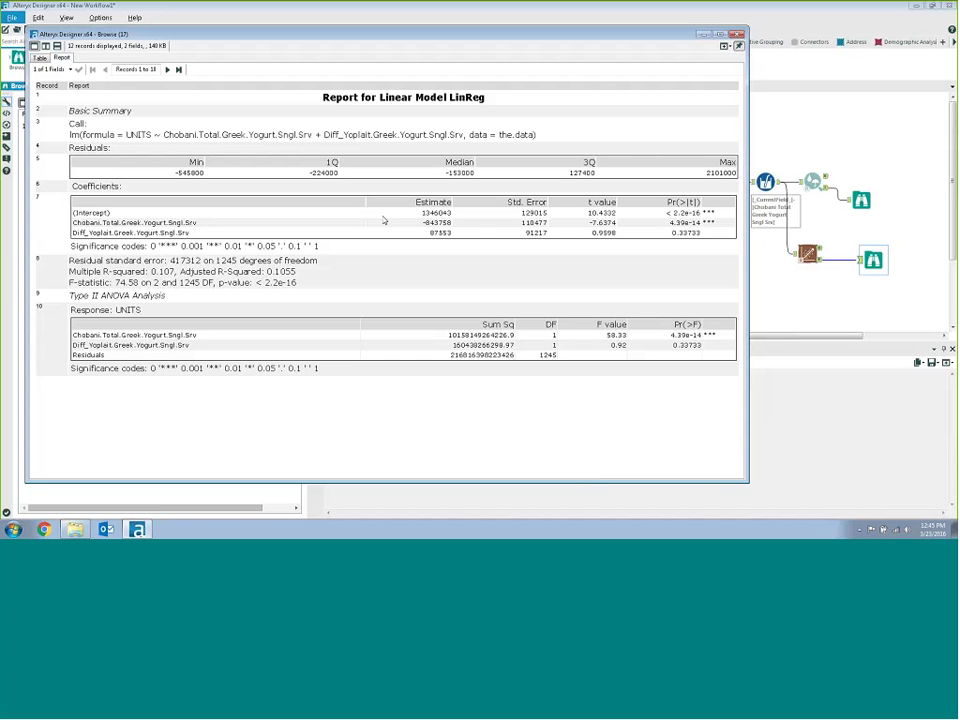
- Highlight the Chobani (-843758) and Diff_Yoplait (87553) coefficient estimates in the report
{"action": "left_click_drag", "start_coordinate": [424, 223], "coordinate": [453, 228]}
{"action": "left_click", "coordinate": [432, 232]}
{"action": "left_click_drag", "start_coordinate": [432, 232], "coordinate": [453, 232]}
{"action": "left_click", "coordinate": [452, 232]}
{"action": "left_click_drag", "start_coordinate": [425, 222], "coordinate": [451, 223]}
{"action": "left_click", "coordinate": [163, 226]}
- Point out the Diff_Yoplait field name, then close the separate report window
{"action": "left_click_drag", "start_coordinate": [138, 232], "coordinate": [157, 234]}
{"action": "left_click_drag", "start_coordinate": [484, 30], "coordinate": [540, 22]}
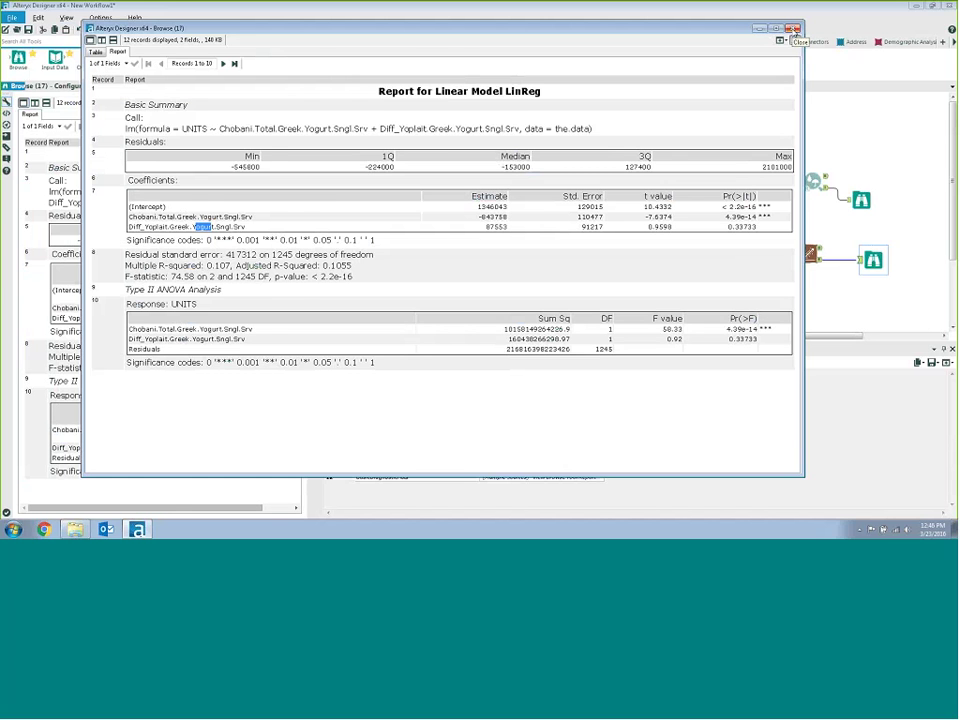
{"action": "left_click", "coordinate": [793, 30]}
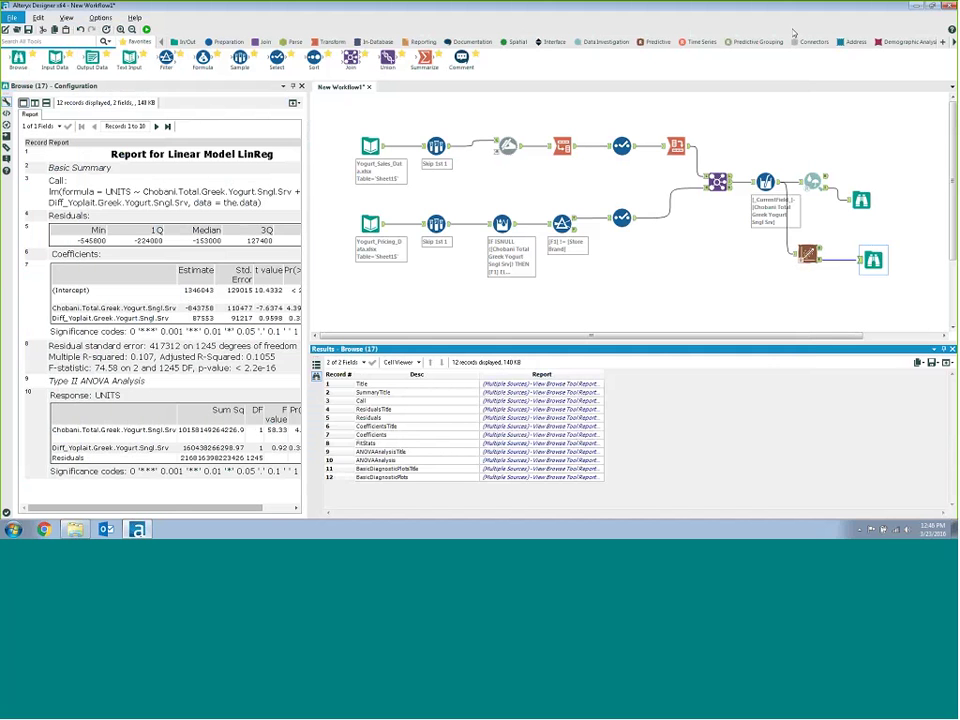